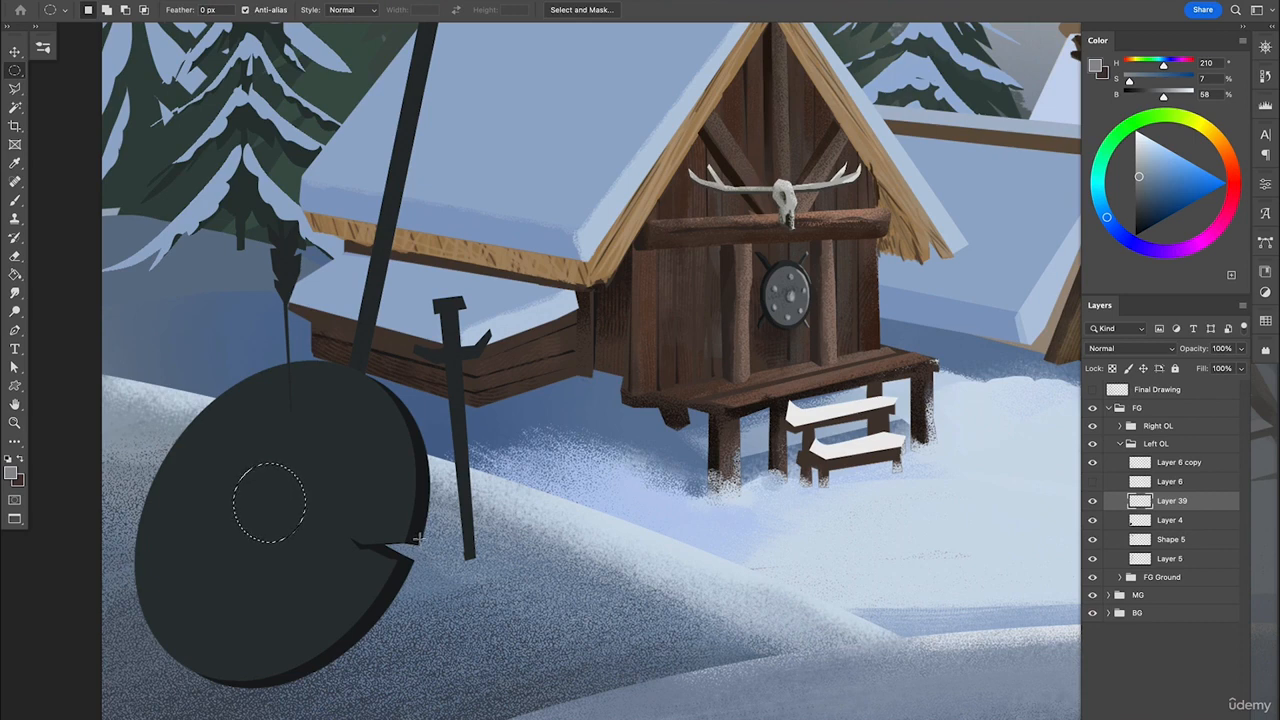
Fill the circular selection at the shield's centre with a grey sampled from the canvas.
key(g)
alt+click(327, 488)
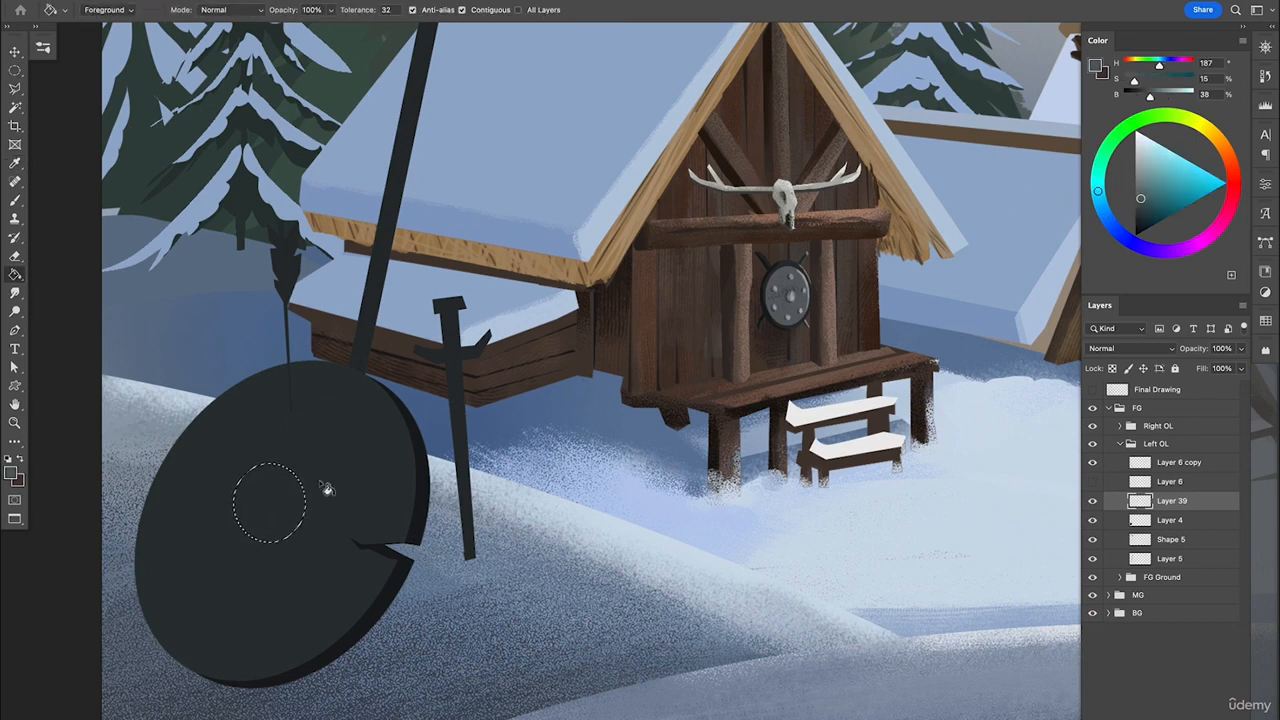
key(alt+BackSpace)
Skew, stretch and slightly rotate the grey circle to match the shield's perspective, placing it at the shield's centre.
key(ctrl+t)
drag(270, 461, 294, 466)
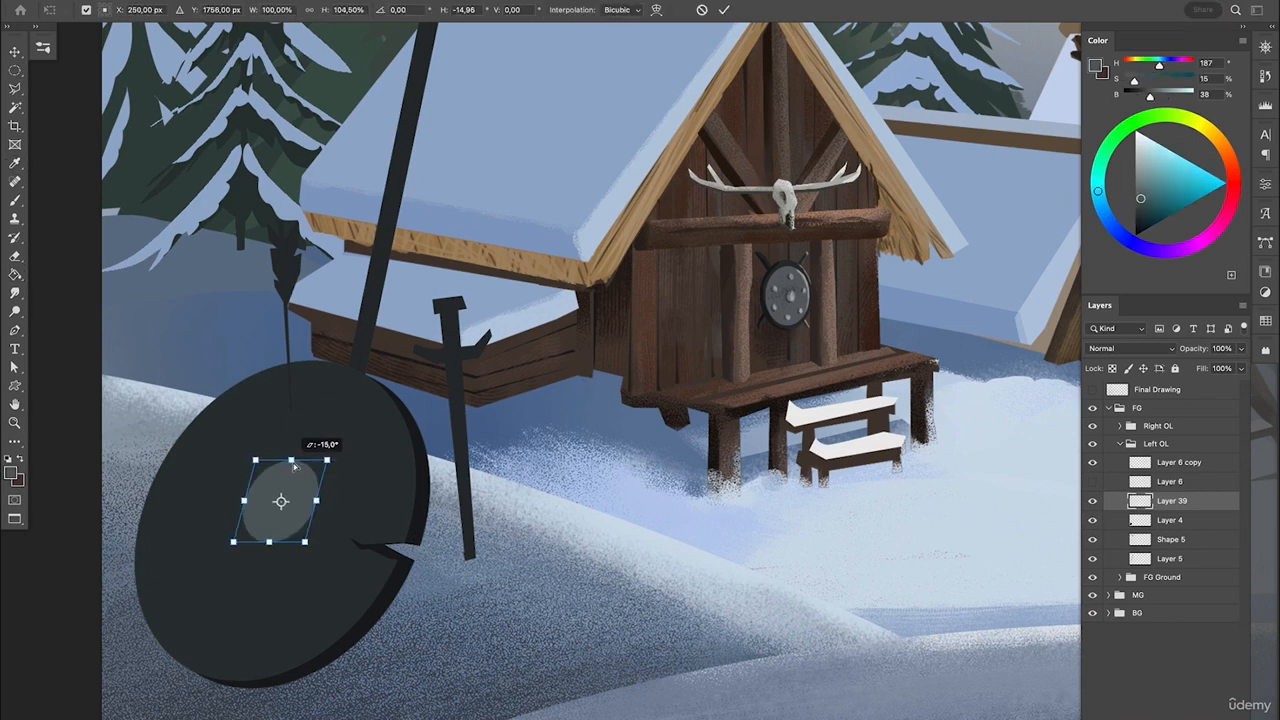
drag(271, 545, 248, 548)
drag(329, 463, 324, 465)
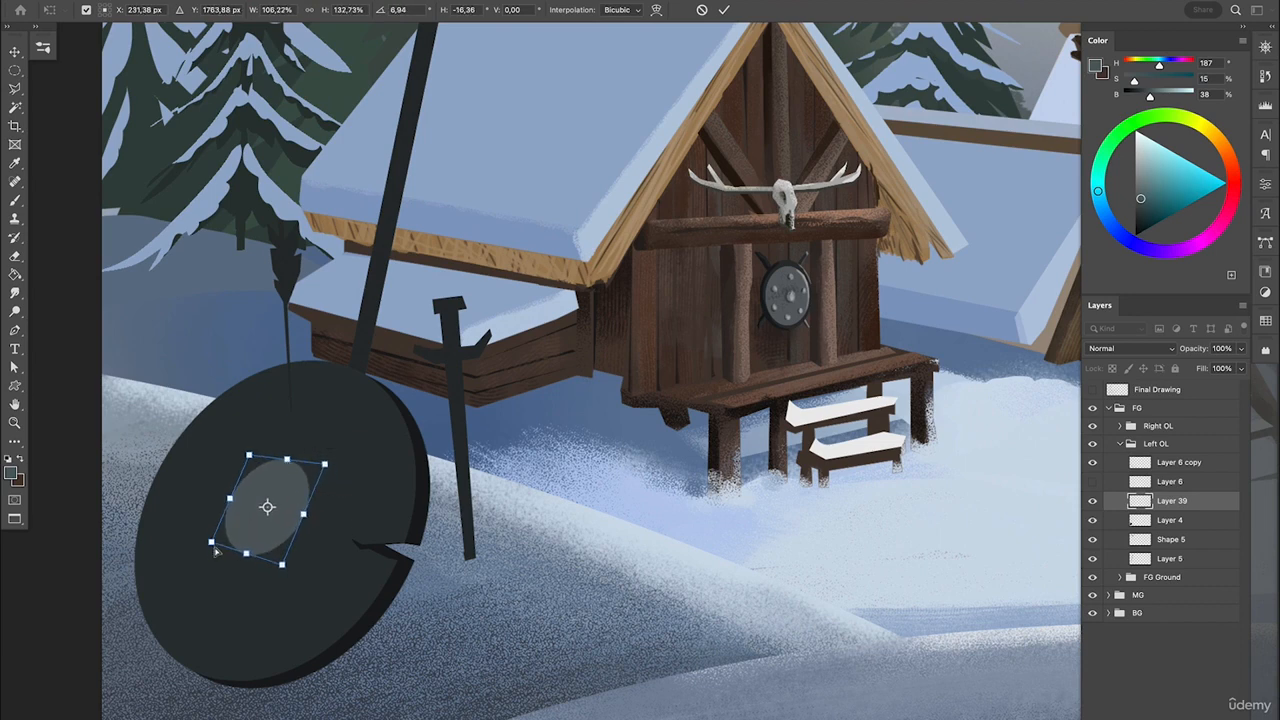
drag(250, 516, 271, 509)
key(Return)
Rename the shield body's layer "base" and group it with Layer 39 in a group named "sheild".
key(z)
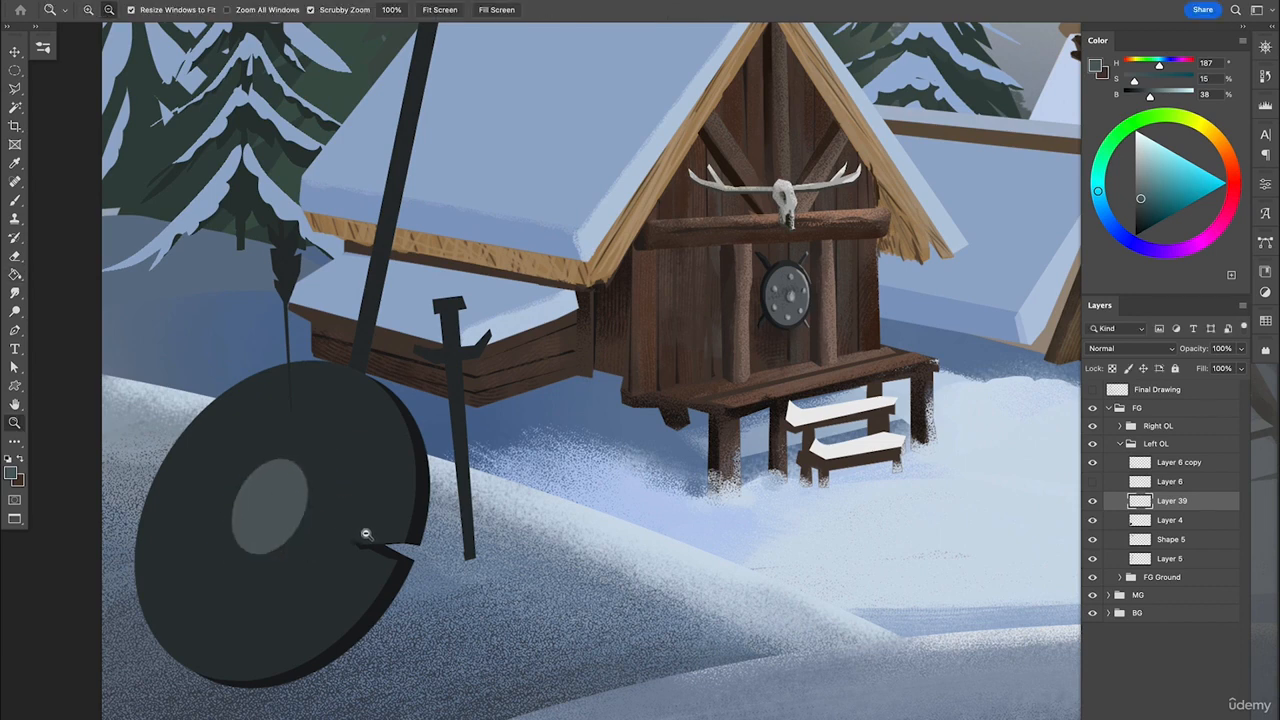
alt+click(366, 535)
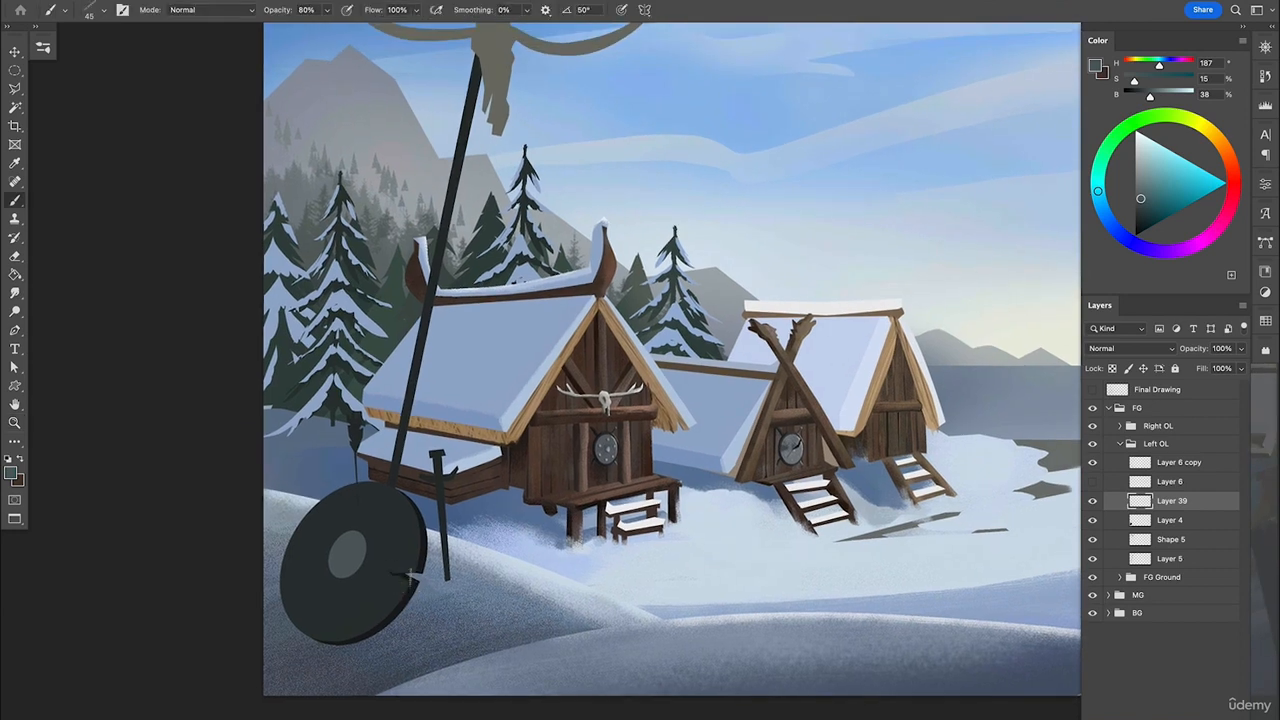
click(385, 588)
key(v)
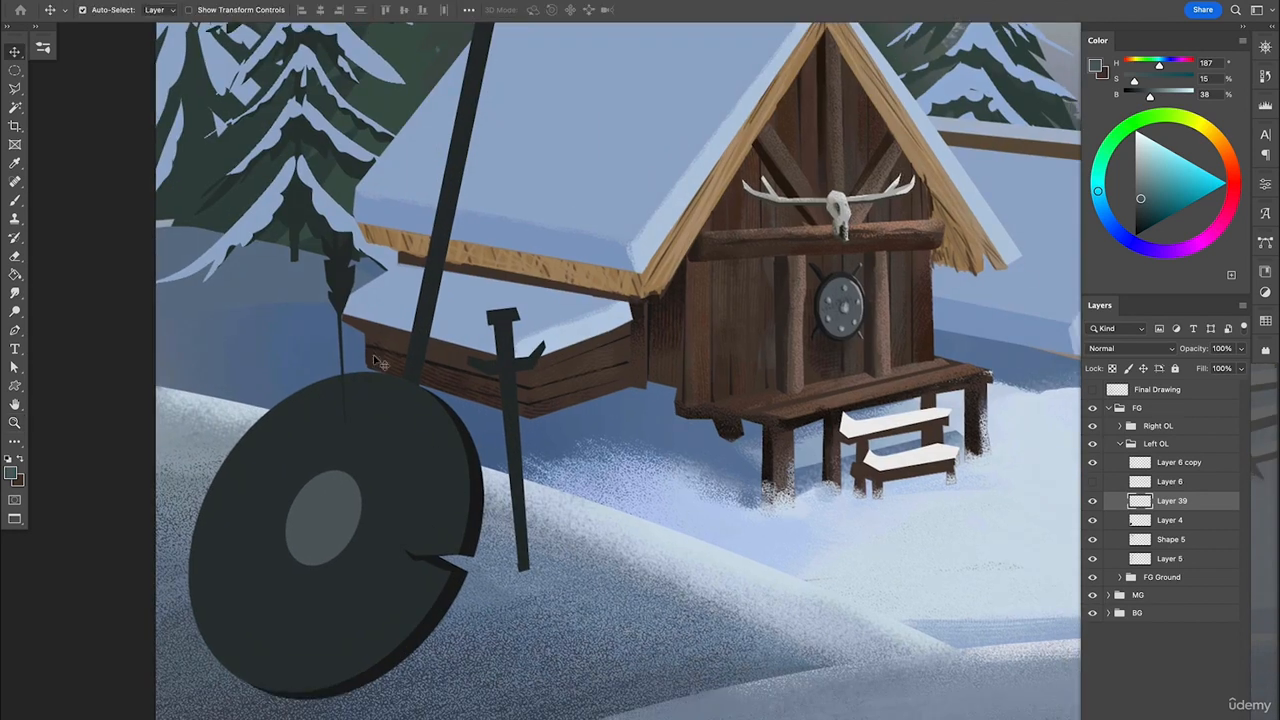
click(1050, 518)
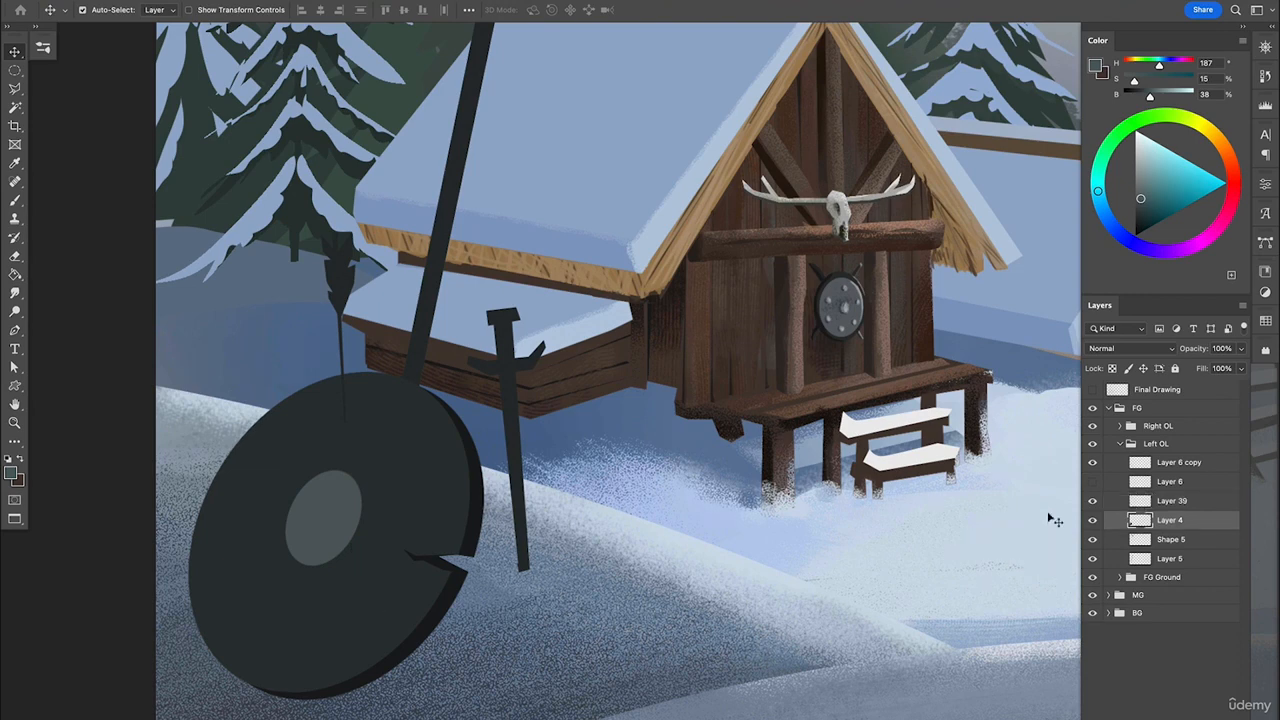
double_click(1176, 505)
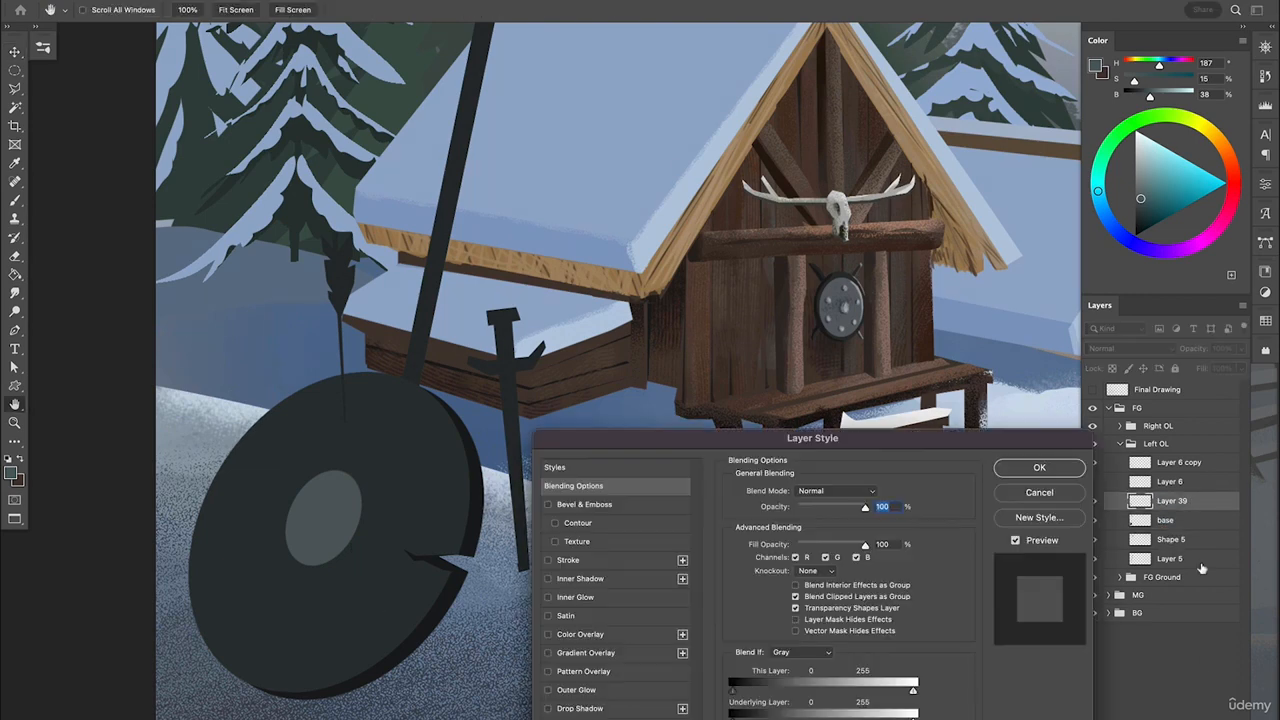
key(Escape)
shift+click(1176, 505)
key(ctrl+g)
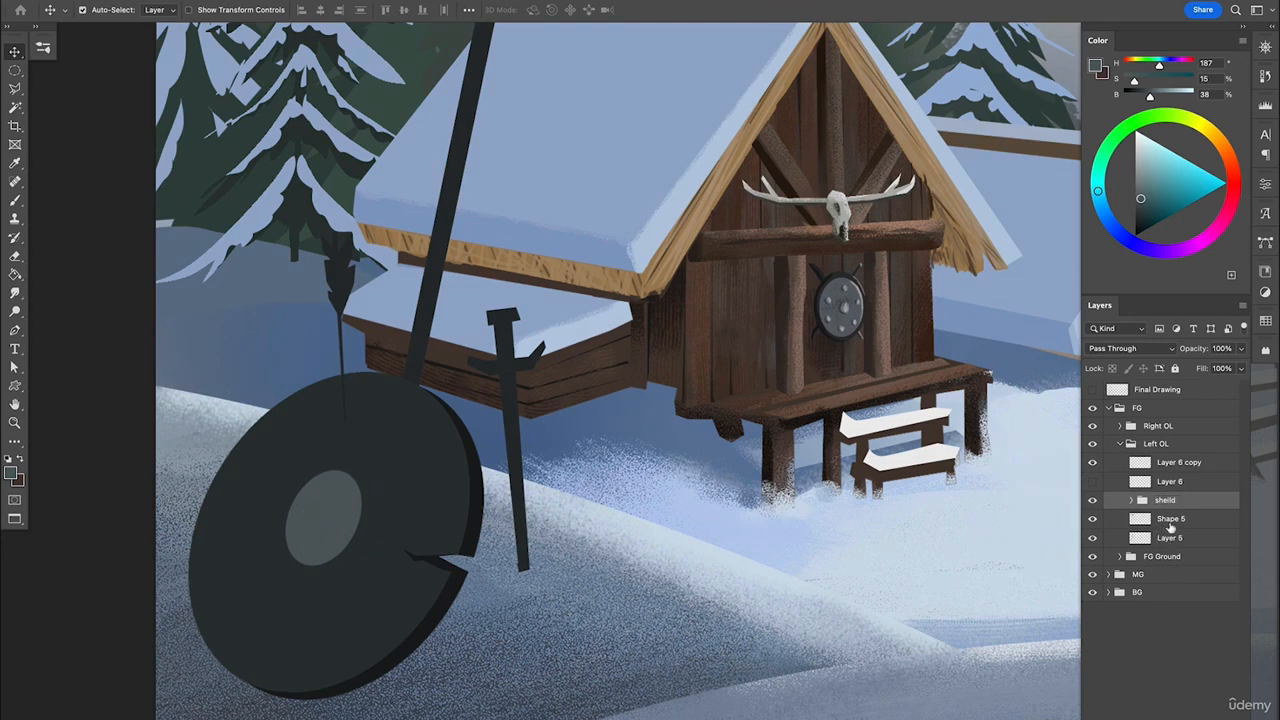
Expand the sheild group, select the base layer and load its outline as a selection.
click(1131, 500)
click(1155, 538)
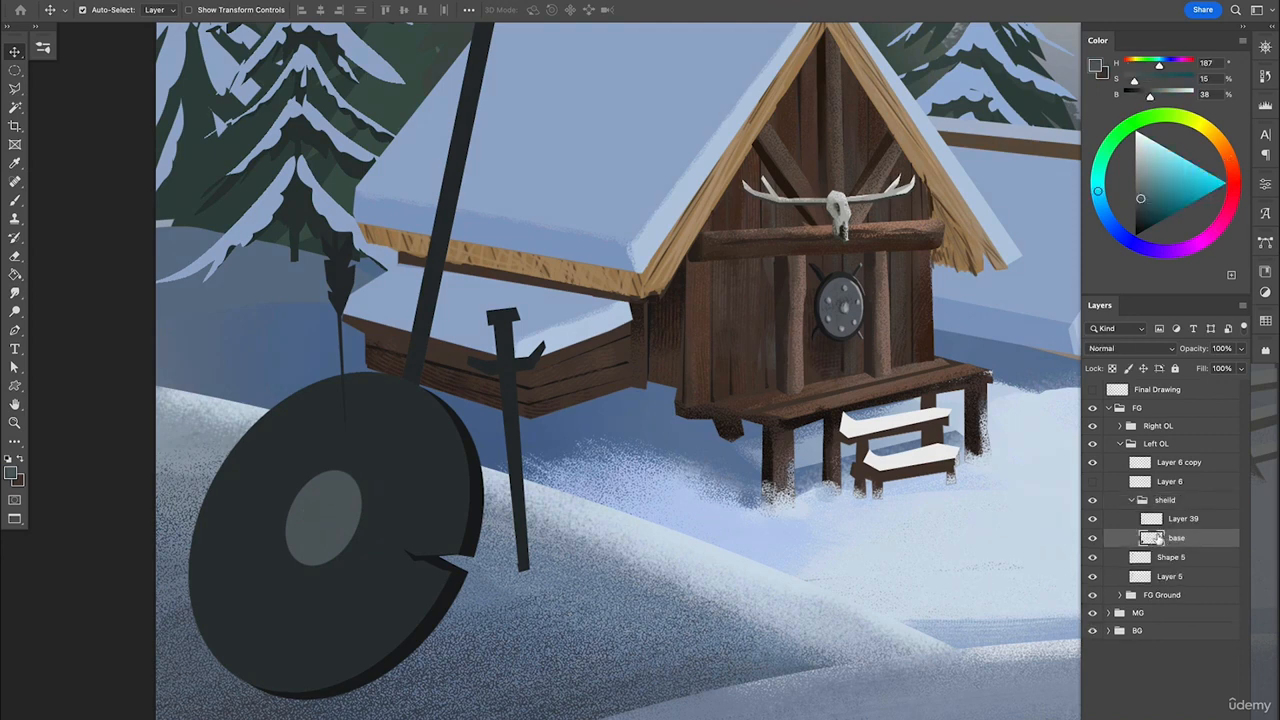
ctrl+click(1152, 538)
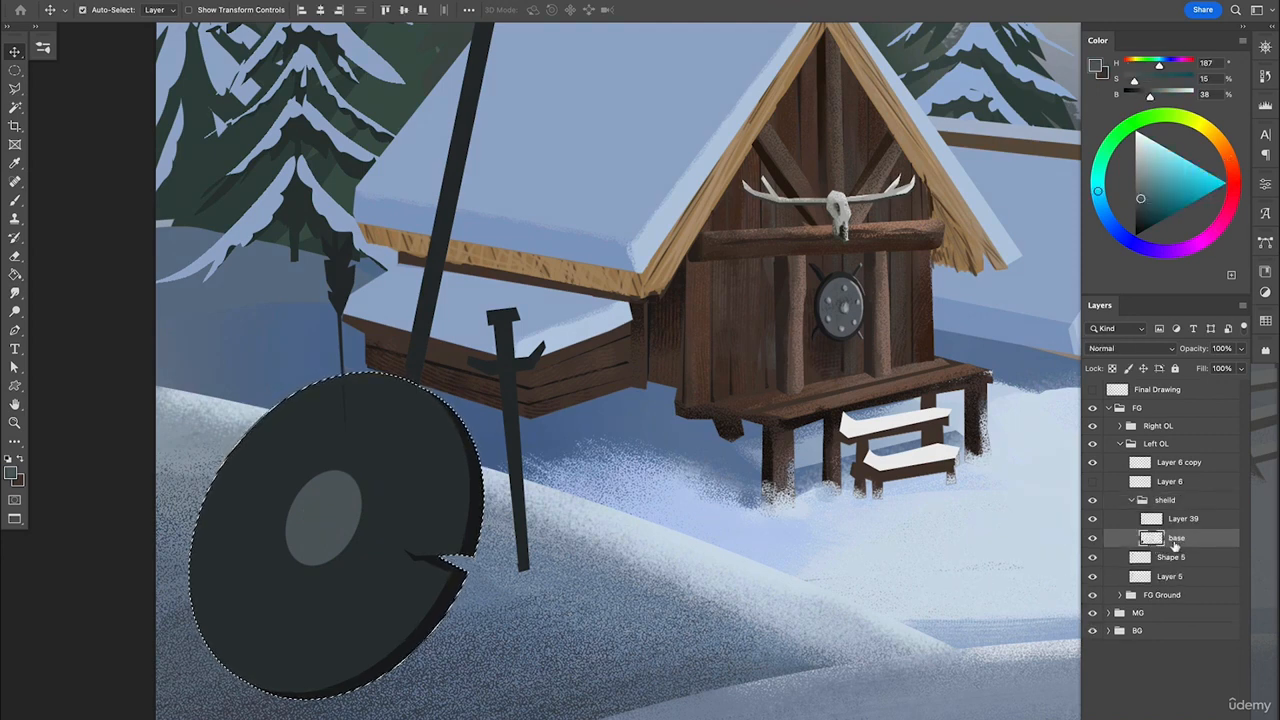
key(w)
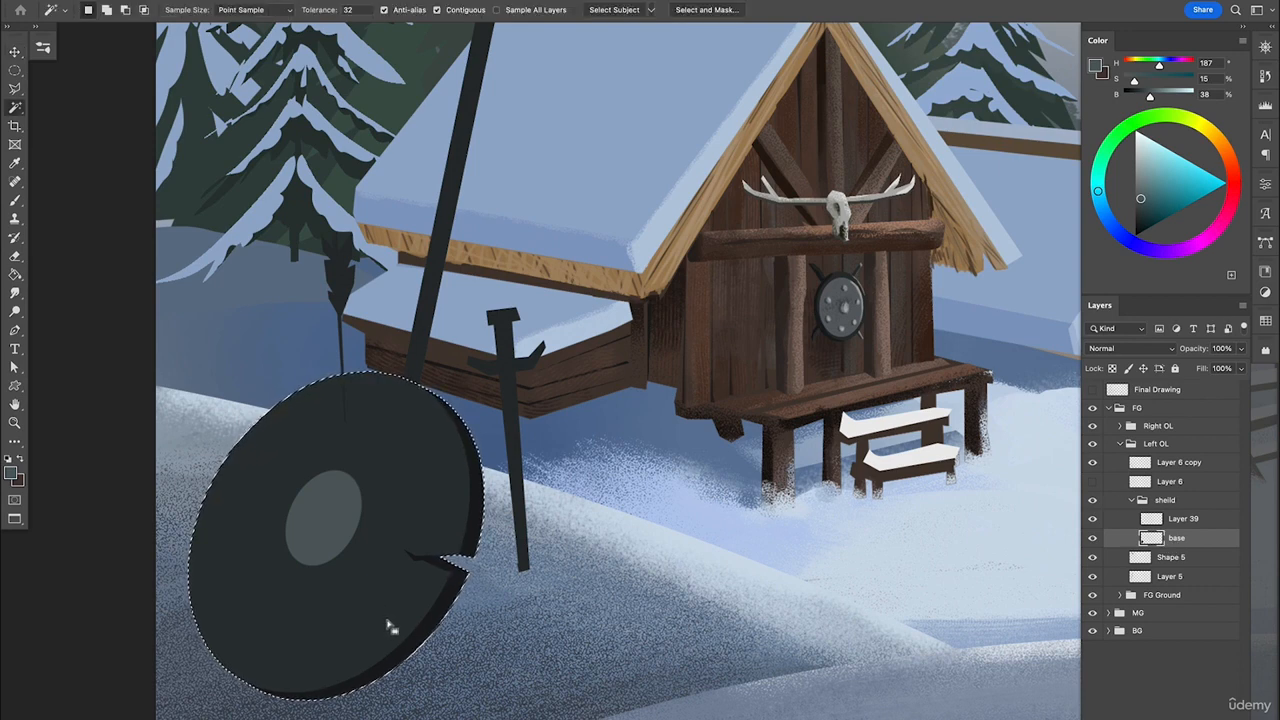
alt+click(428, 630)
click(656, 263)
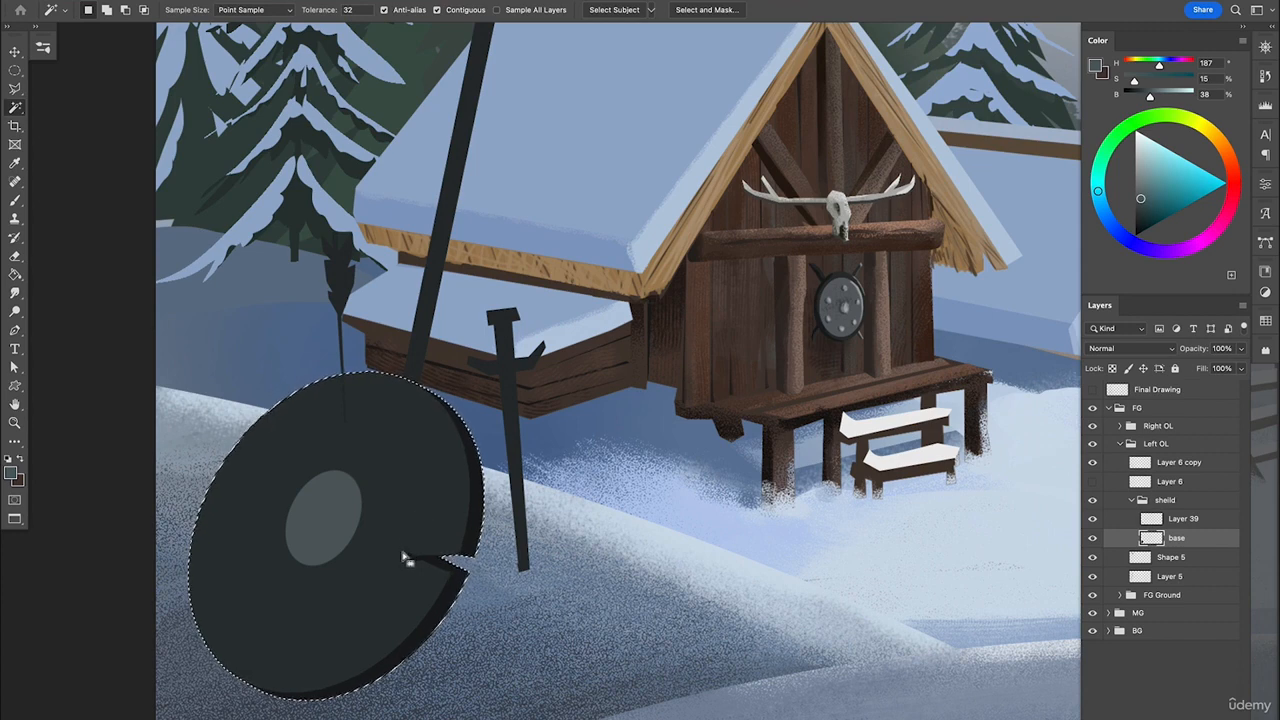
Paint faint lighter texture on the shield face at 58% brush opacity, and switch to the 30 px textured brush preset.
key(b)
mouse_move(222, 502)
mouse_down()
mouse_move(230, 600)
mouse_move(300, 690)
mouse_up()
key(ctrl+z)
key(5)
key(8)
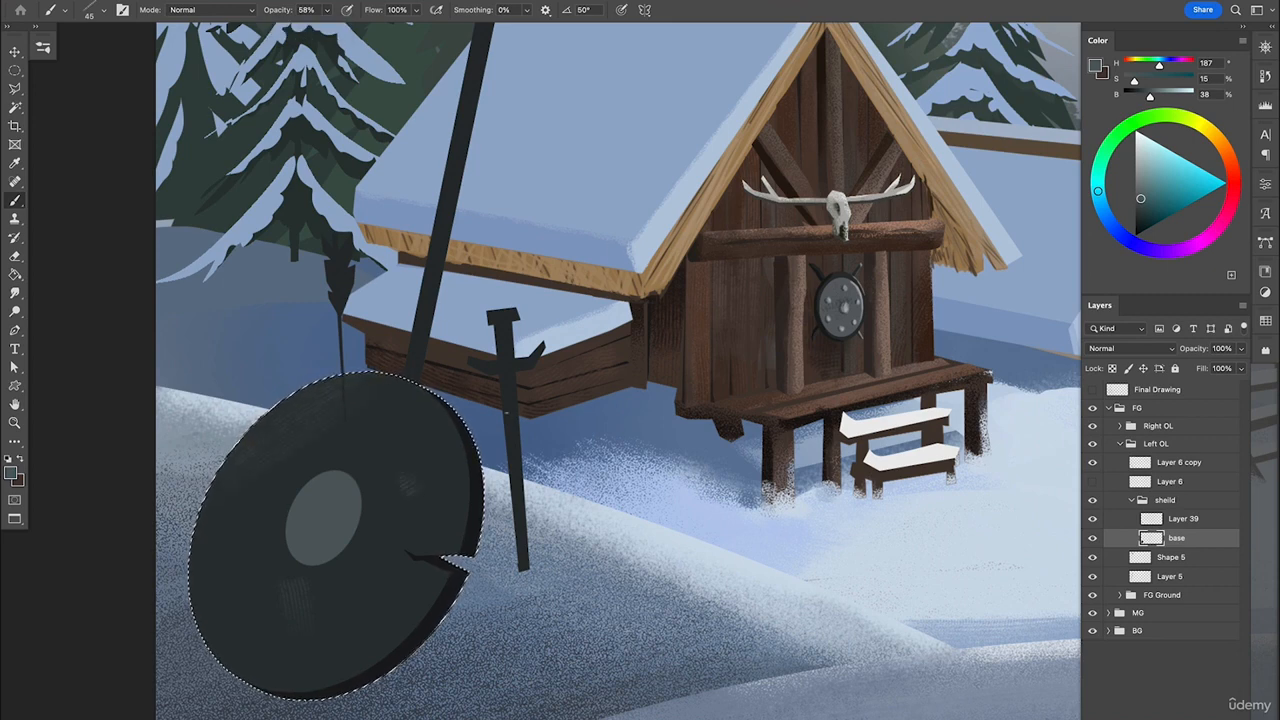
right_click(716, 228)
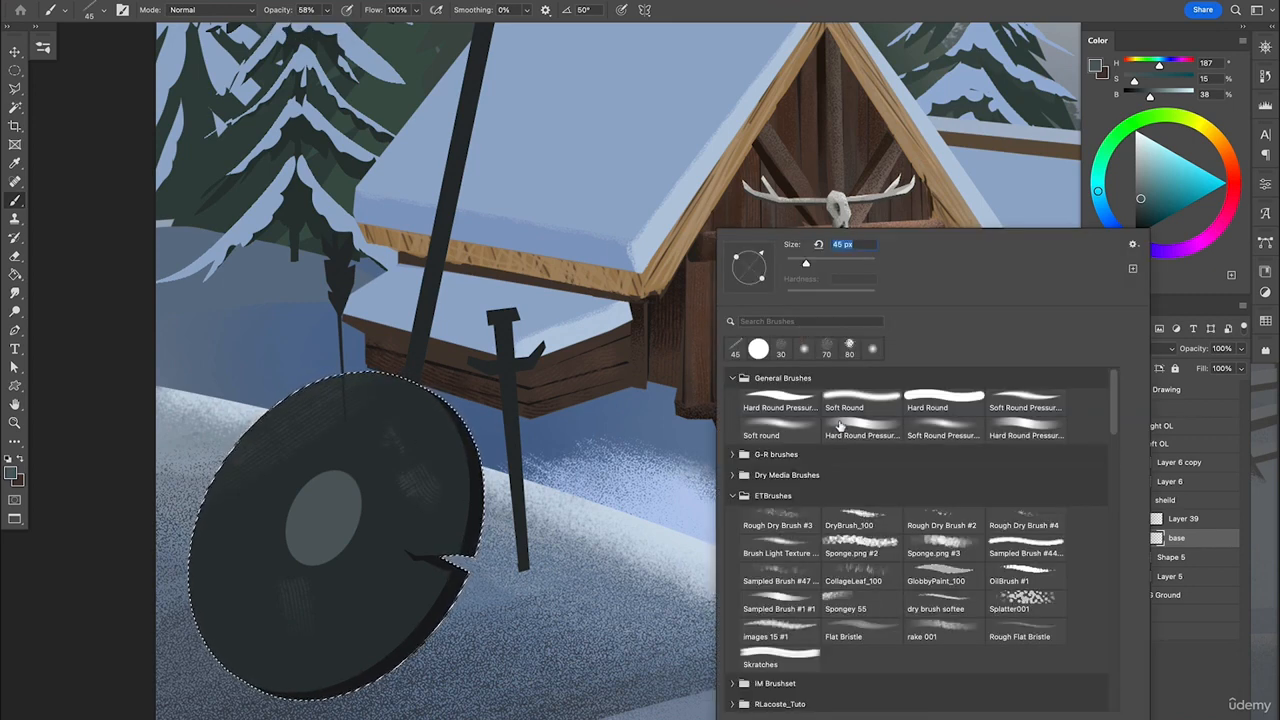
click(781, 348)
key(Return)
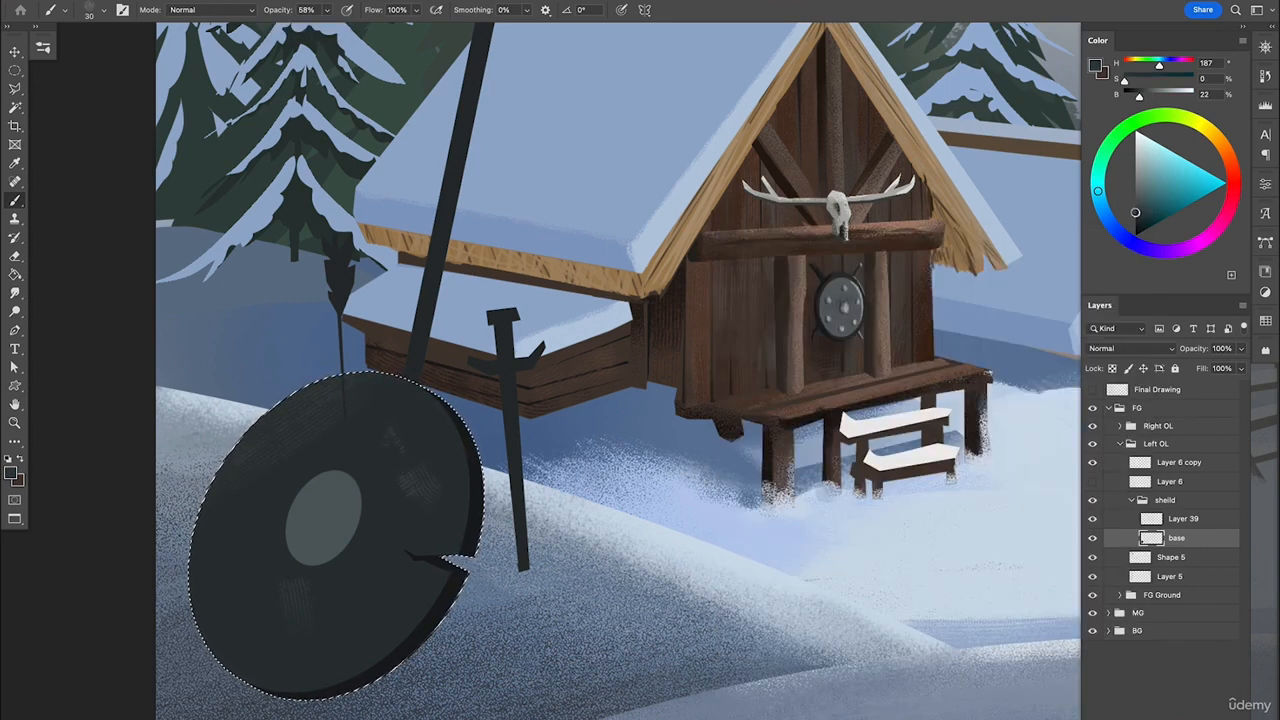
Deselect the shield outline and clip Layer 39 to the base layer.
key(ctrl+d)
key(alt+bracketright)
key(ctrl+alt+g)
Select a wedge from the shield's upper edge to the centre boss and paint it muted red.
key(l)
click(268, 378)
click(316, 525)
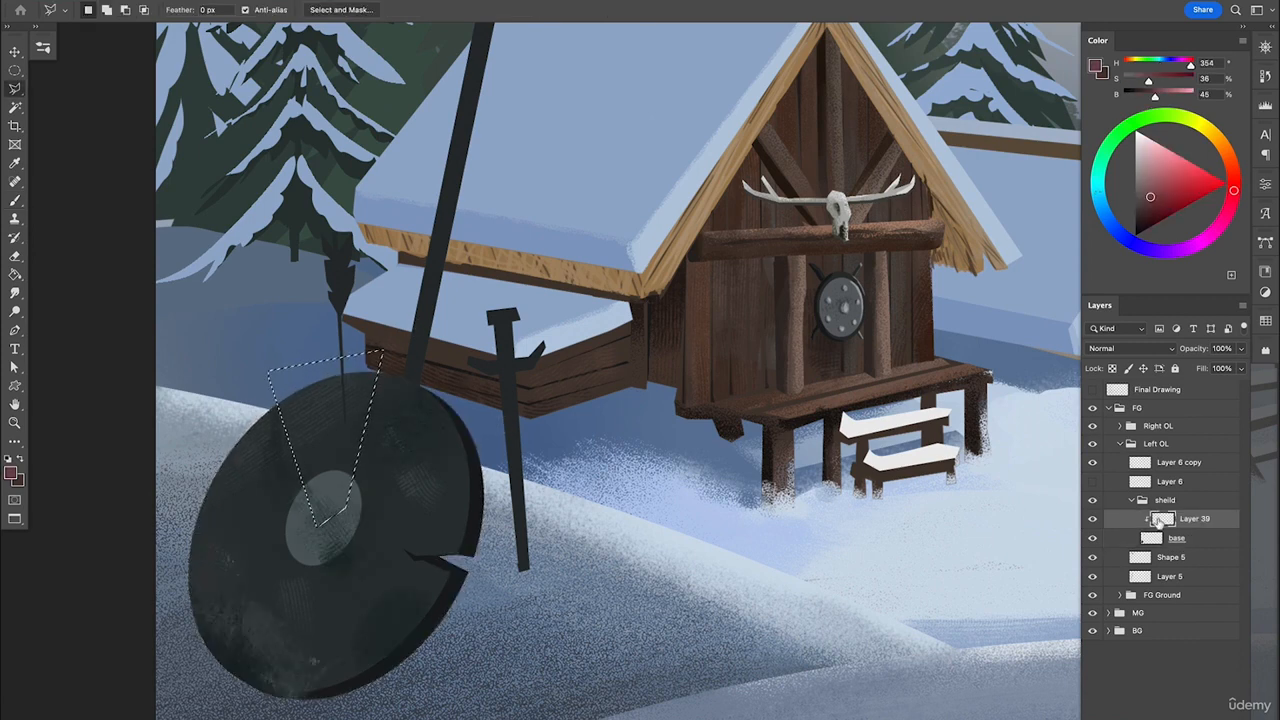
key(b)
mouse_move(300, 420)
mouse_down()
mouse_move(330, 400)
mouse_move(405, 490)
mouse_up()
mouse_move(330, 510)
mouse_down()
mouse_move(340, 440)
mouse_move(340, 525)
mouse_up()
key(e)
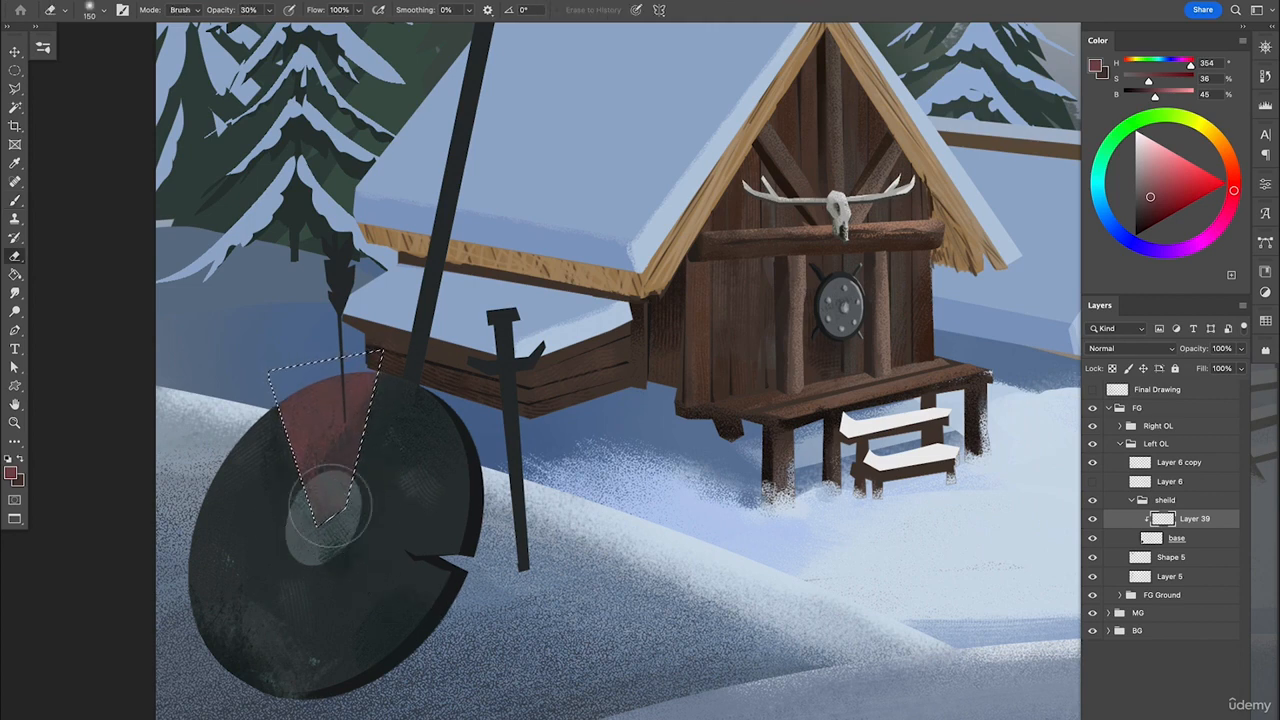
Select the opposite wedge below the centre boss, paint it with the same muted red and deselect.
key(l)
click(311, 553)
click(280, 705)
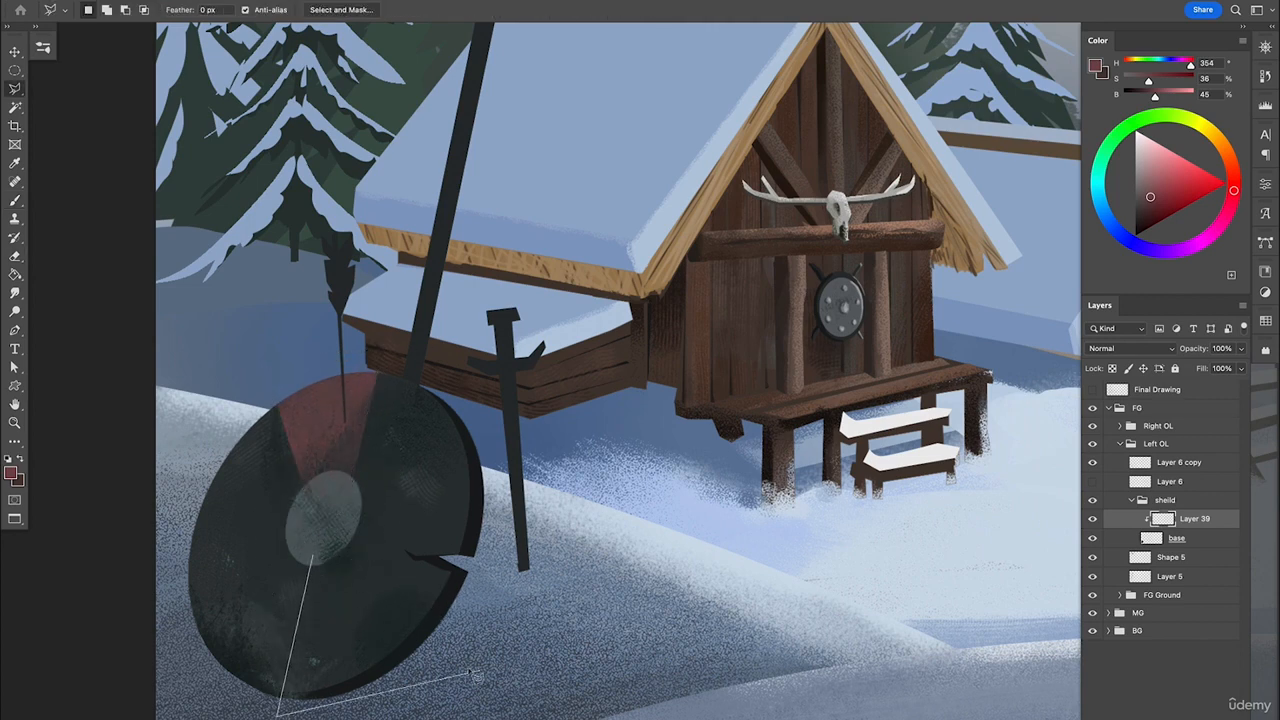
click(455, 700)
click(345, 548)
click(313, 556)
key(b)
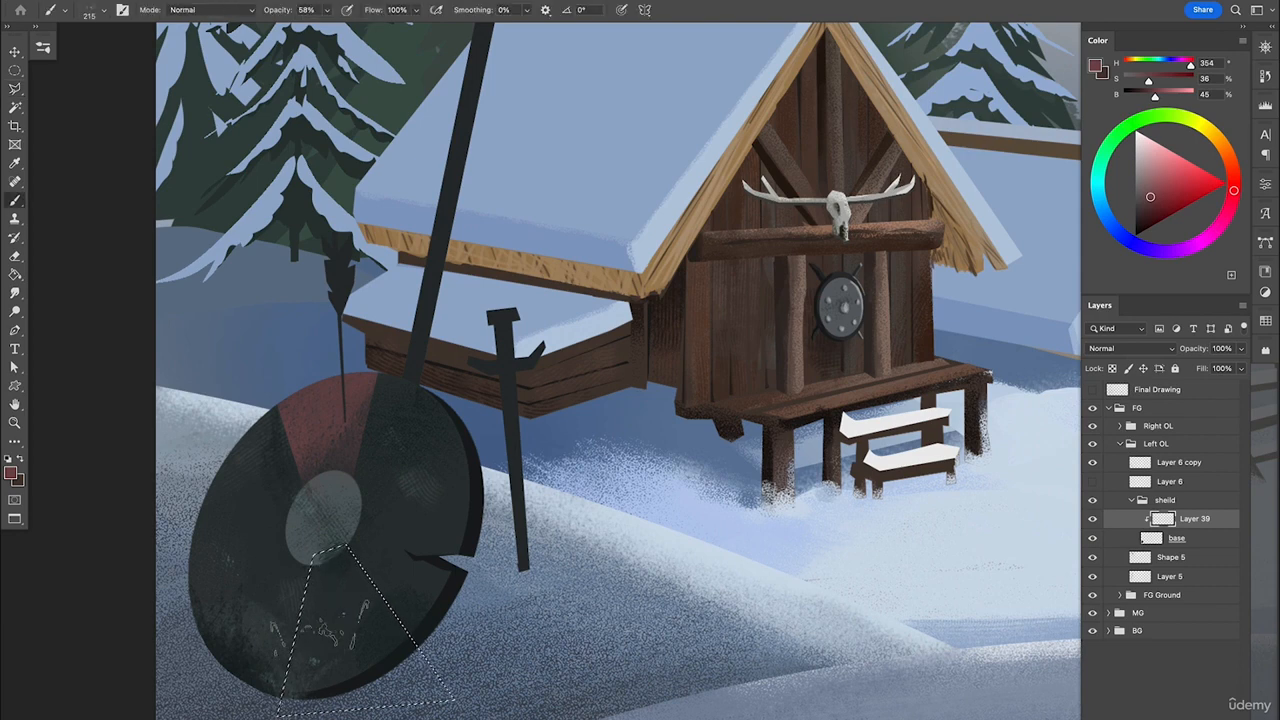
mouse_move(330, 640)
mouse_down()
mouse_move(417, 590)
mouse_move(287, 605)
mouse_move(297, 600)
mouse_move(282, 625)
mouse_move(405, 600)
mouse_up()
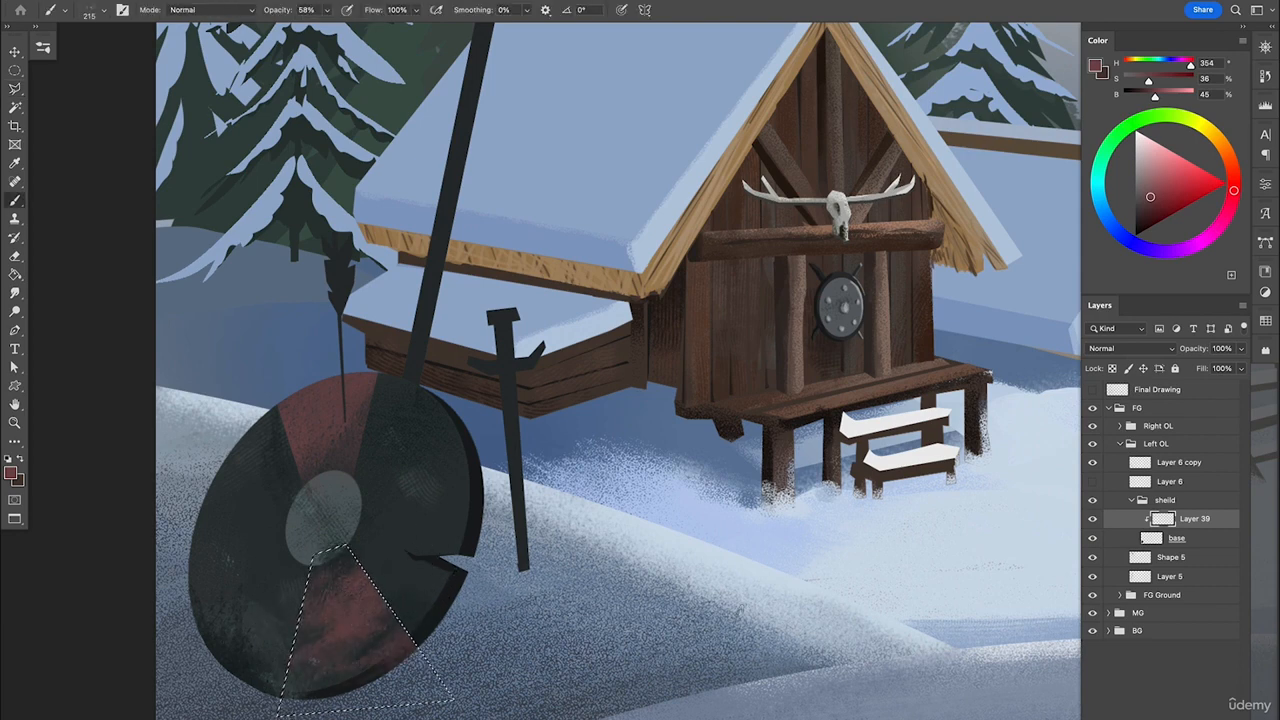
key(ctrl+d)
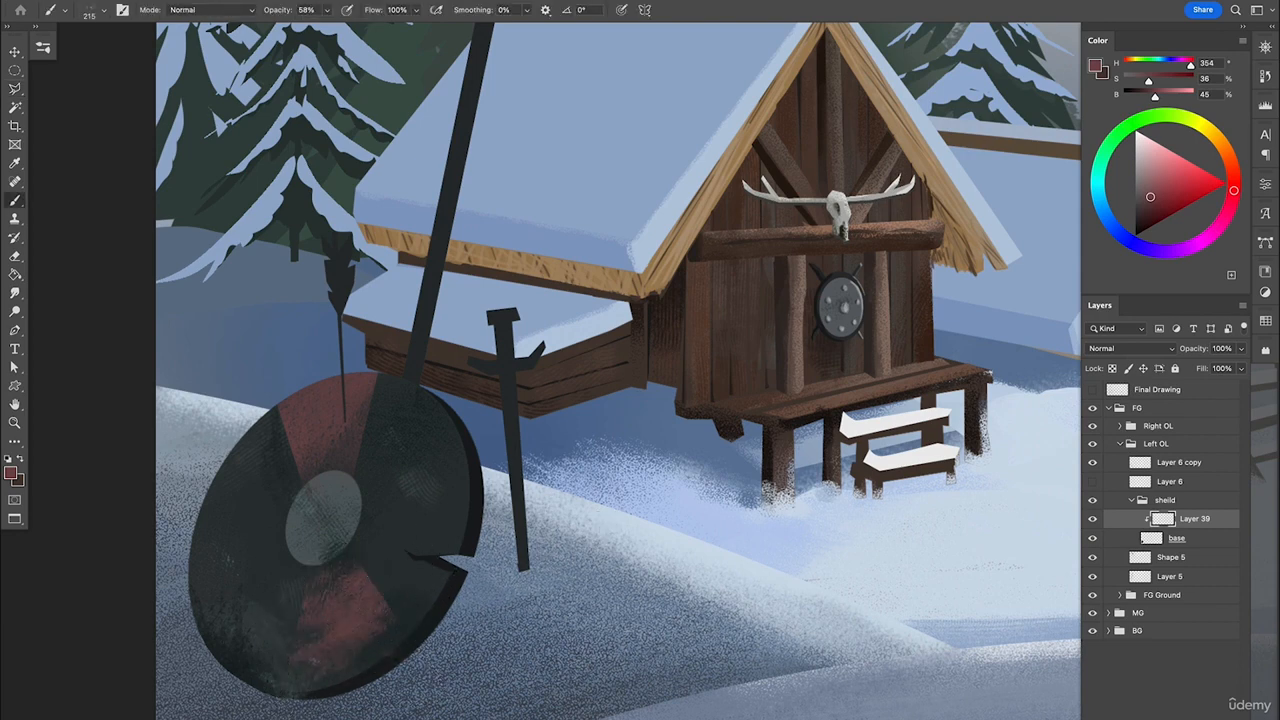
Select a wedge between the shield's left edge and the boss and paint it with a light grey worn texture.
key(l)
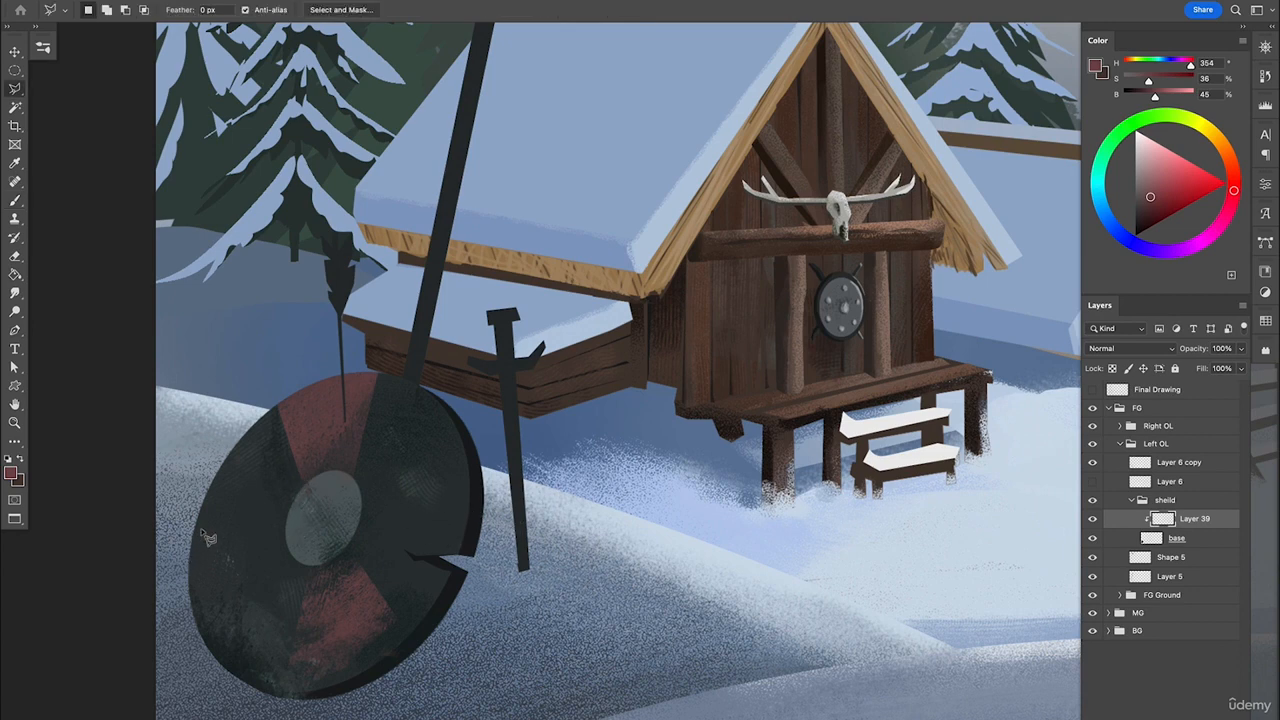
click(180, 558)
click(190, 679)
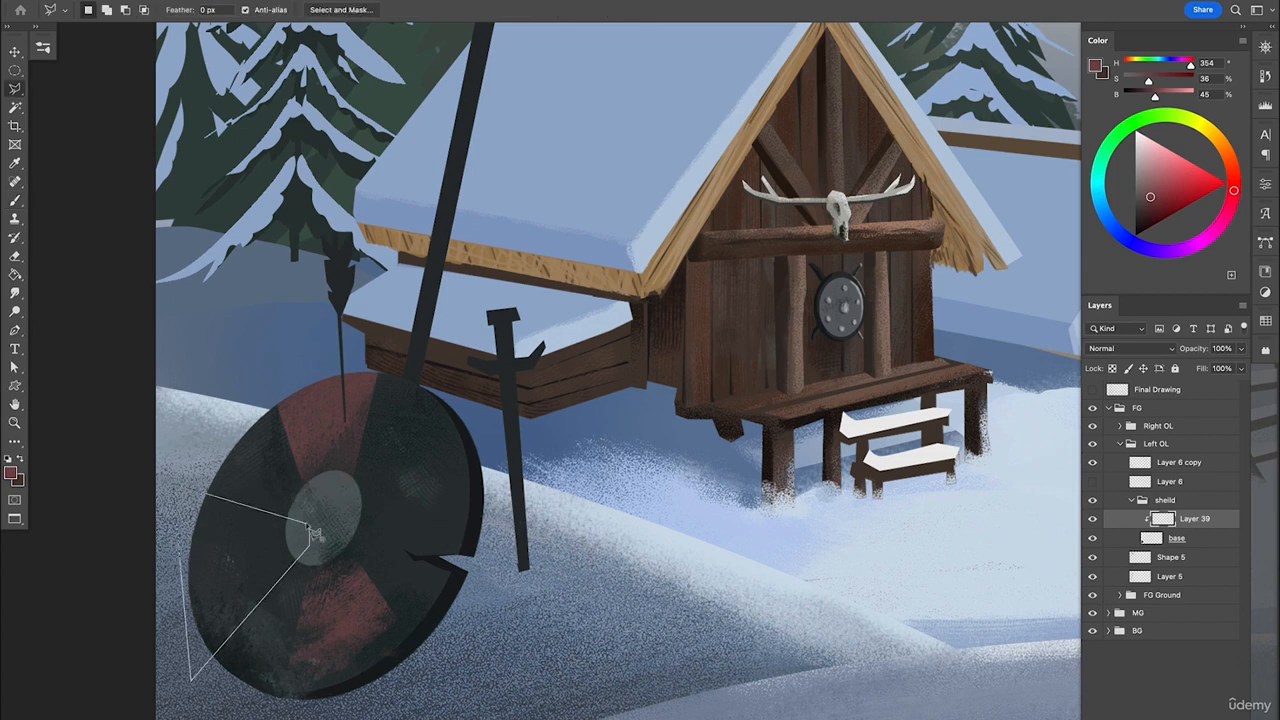
click(309, 525)
drag(1139, 156, 1141, 163)
key(b)
mouse_move(212, 572)
mouse_down()
mouse_move(265, 490)
mouse_move(300, 497)
mouse_move(240, 587)
mouse_move(255, 550)
mouse_up()
Layer lighter and darker pinkish-grey strokes over the shield's left wedge to build up its weathered texture.
click(1137, 151)
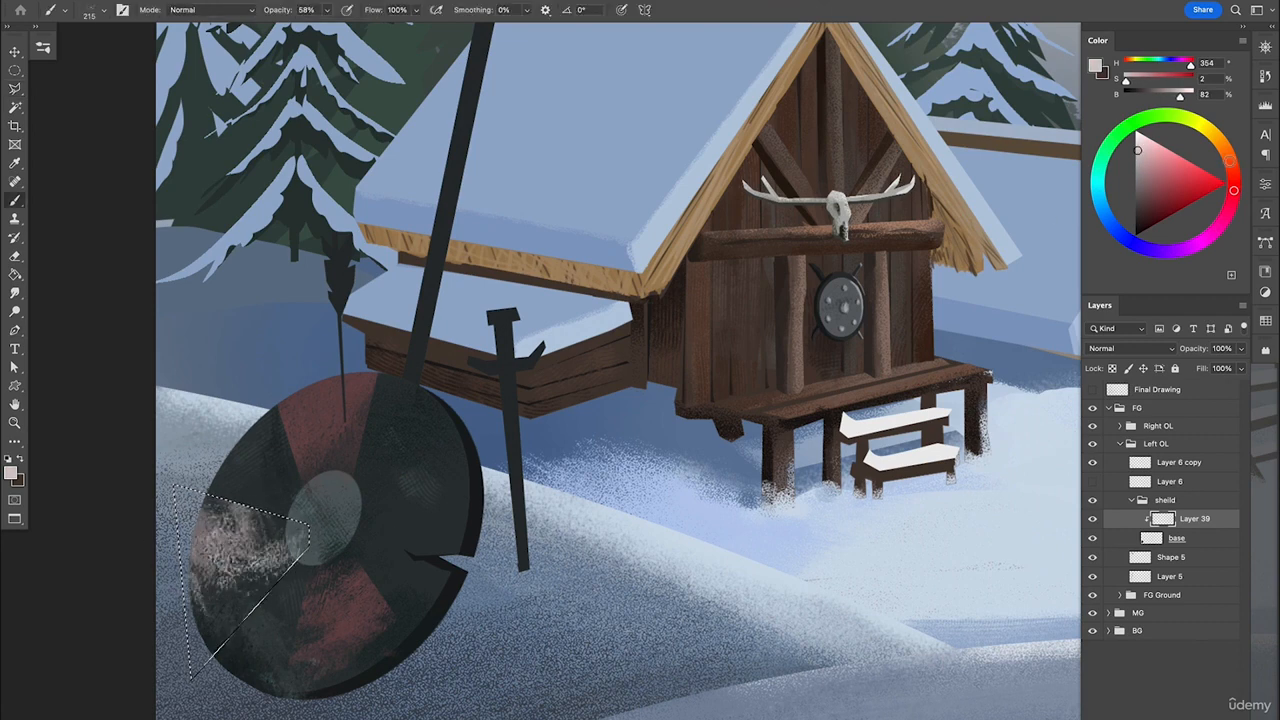
click(1141, 151)
click(1142, 165)
drag(1132, 82, 1128, 83)
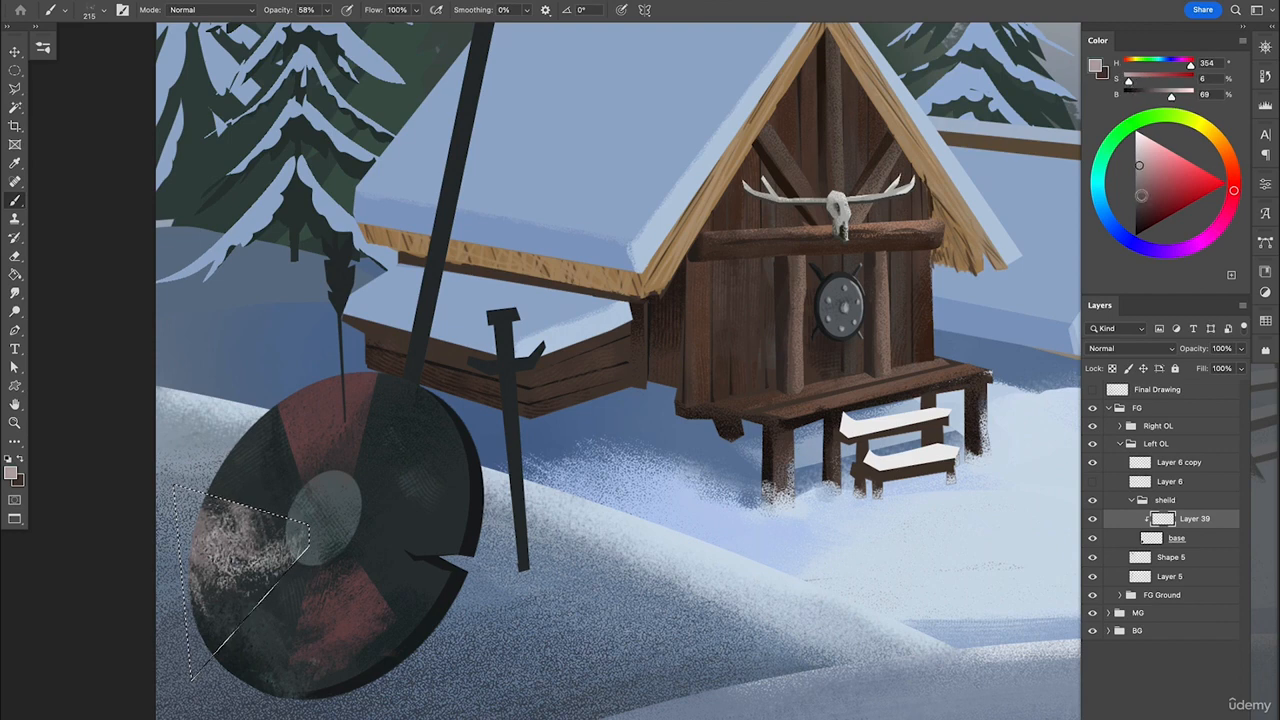
click(1142, 195)
drag(250, 530, 230, 590)
click(1137, 157)
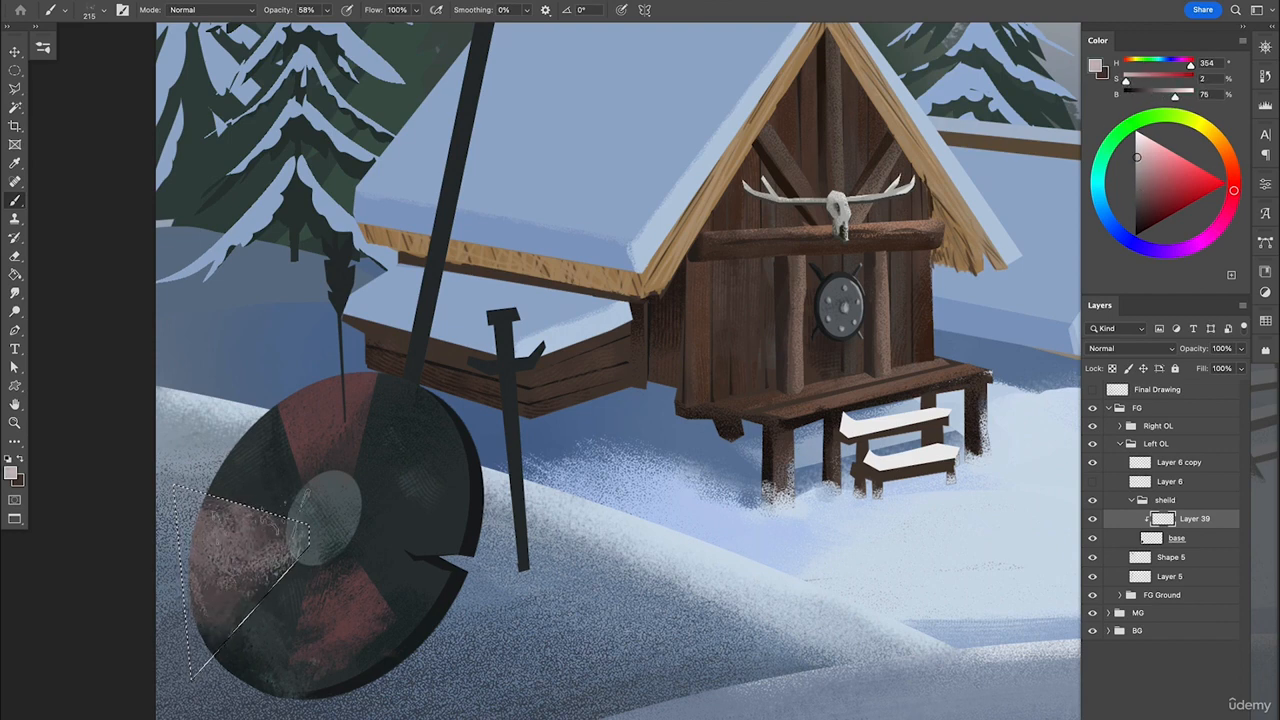
drag(250, 540, 228, 516)
click(1136, 157)
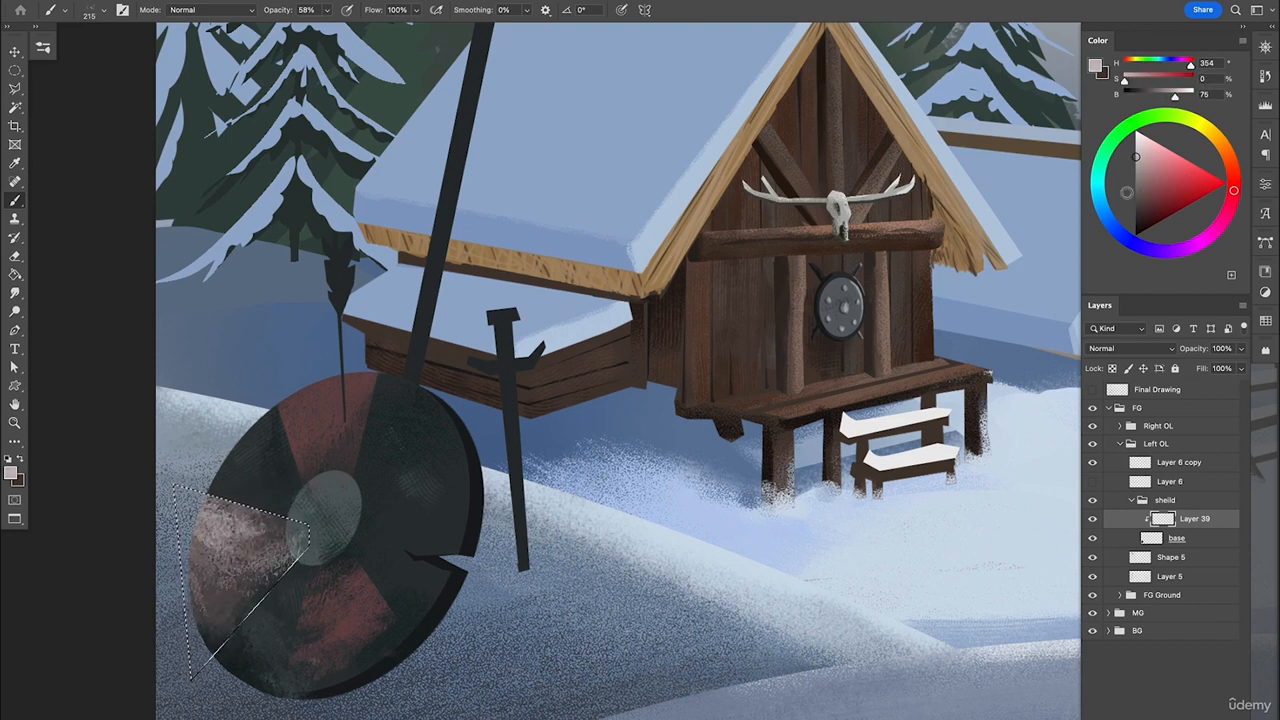
Shade the left wedge with near-black and add neutral light grey highlights at 72% brightness.
click(1136, 232)
mouse_move(280, 575)
mouse_down()
mouse_move(248, 612)
mouse_move(215, 545)
mouse_move(236, 515)
mouse_move(225, 508)
mouse_move(200, 600)
mouse_move(210, 650)
mouse_up()
click(1108, 221)
click(1135, 160)
mouse_move(245, 575)
mouse_down()
mouse_move(190, 650)
mouse_move(250, 500)
mouse_up()
Select the wedge above the shield's notch, paint it with worn grey texture using sampled tones, and deselect.
key(l)
click(350, 505)
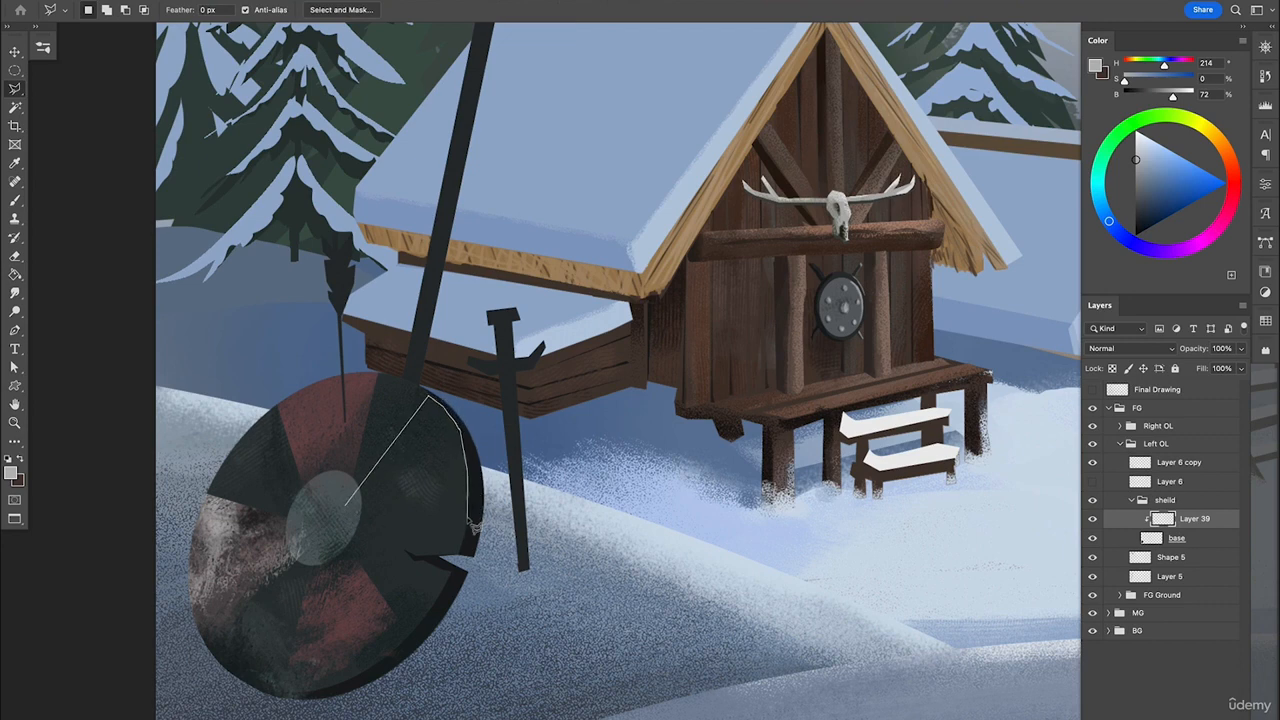
click(350, 505)
key(b)
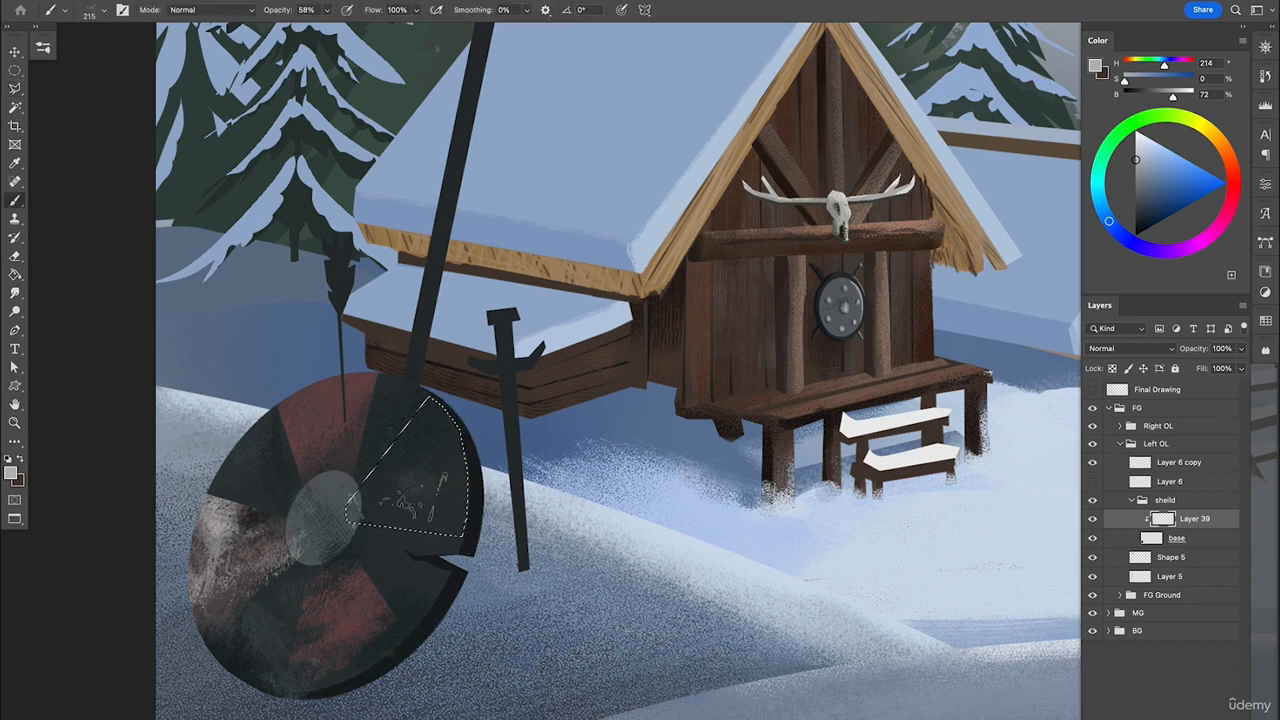
mouse_move(440, 420)
mouse_down()
mouse_move(400, 500)
mouse_move(380, 510)
mouse_move(420, 520)
mouse_up()
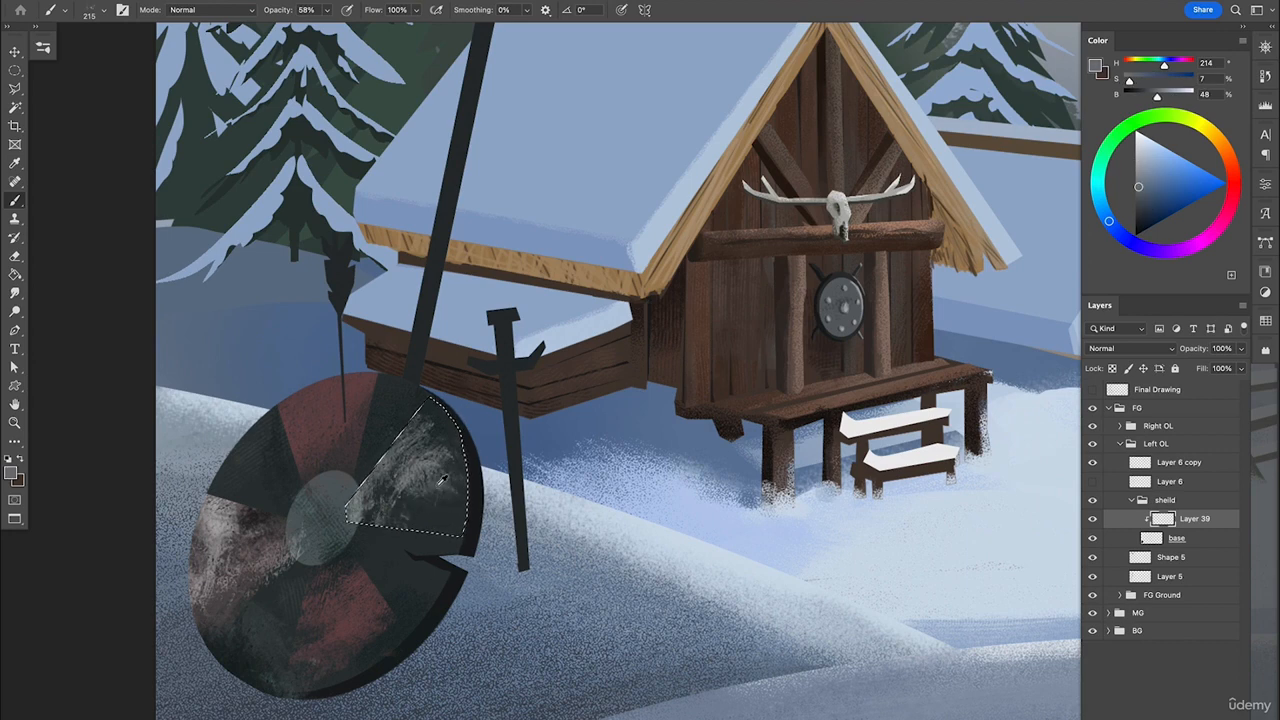
alt+click(400, 522)
drag(435, 430, 375, 495)
alt+click(347, 490)
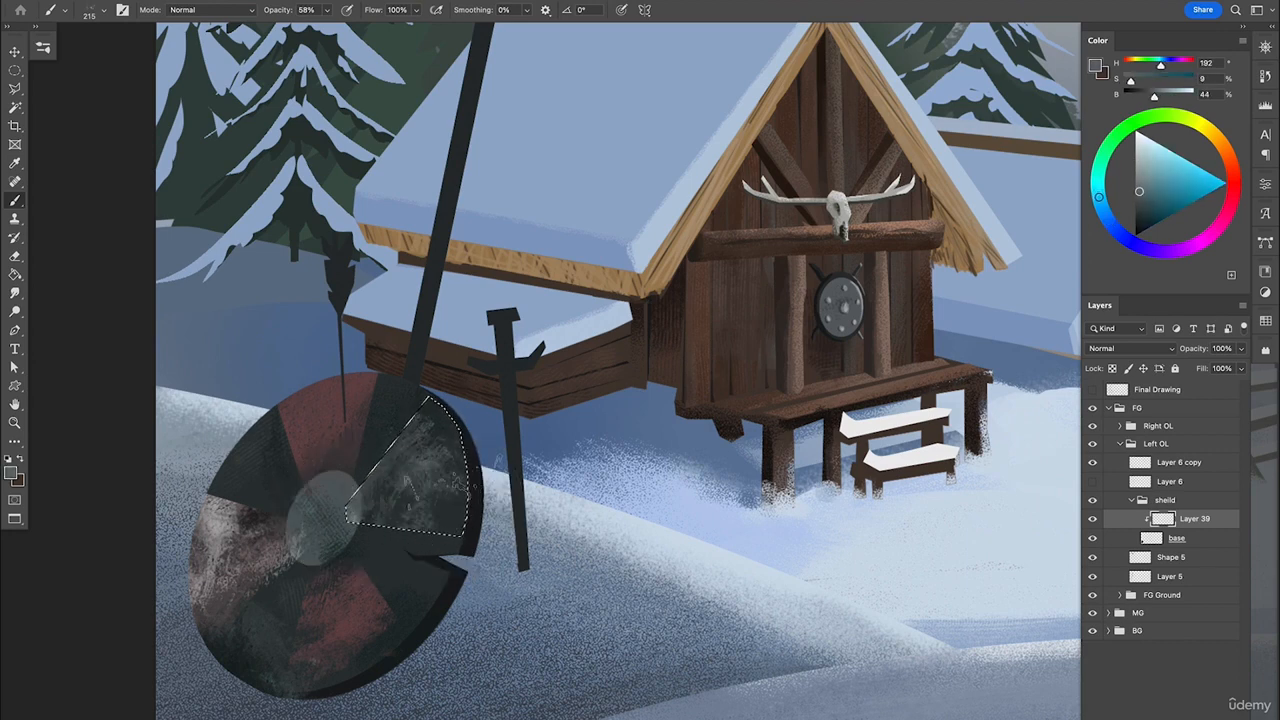
key(ctrl+d)
key(e)
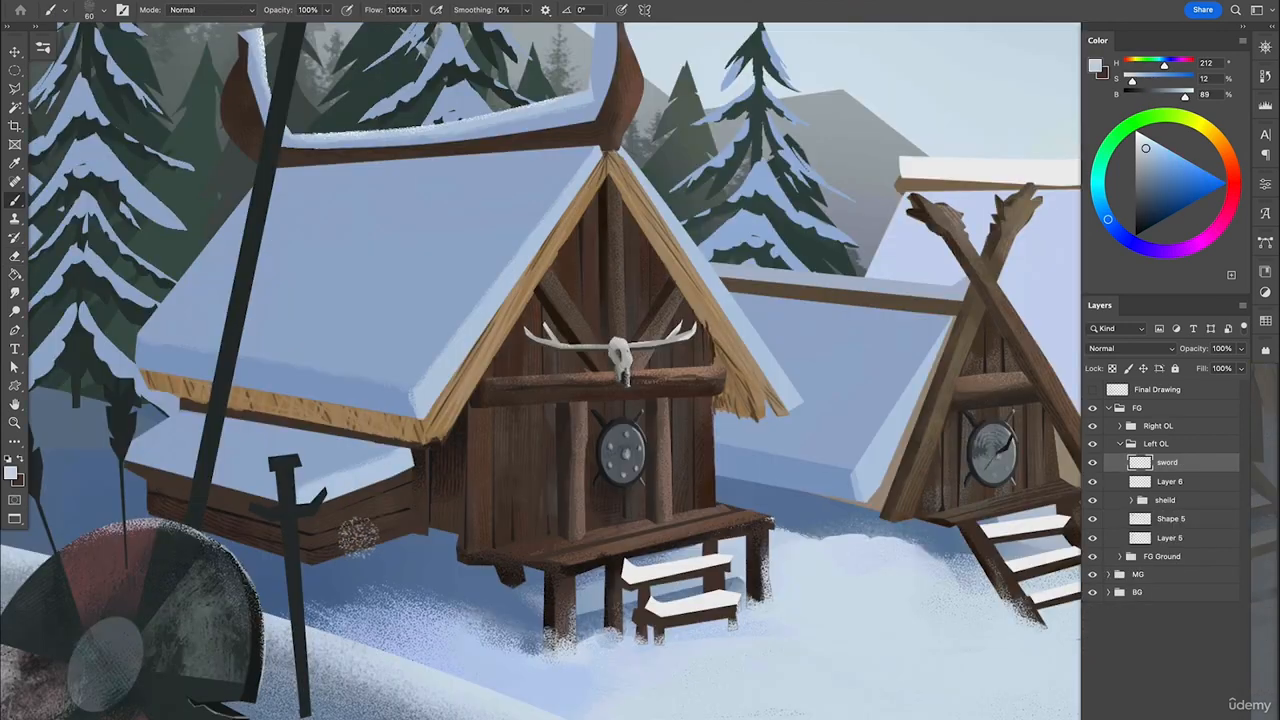
Choose the first Hard Round Pressure brush from General Brushes at 60 px for the sword layer.
right_click(358, 538)
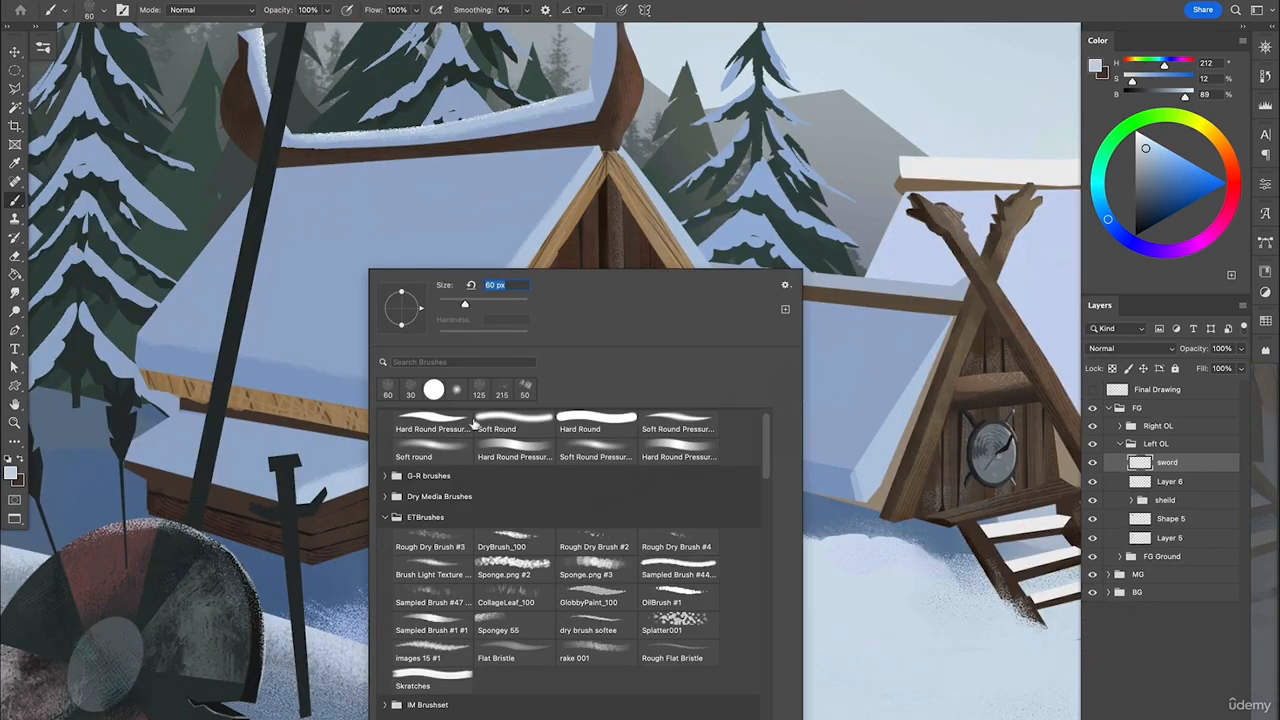
click(443, 430)
key(Return)
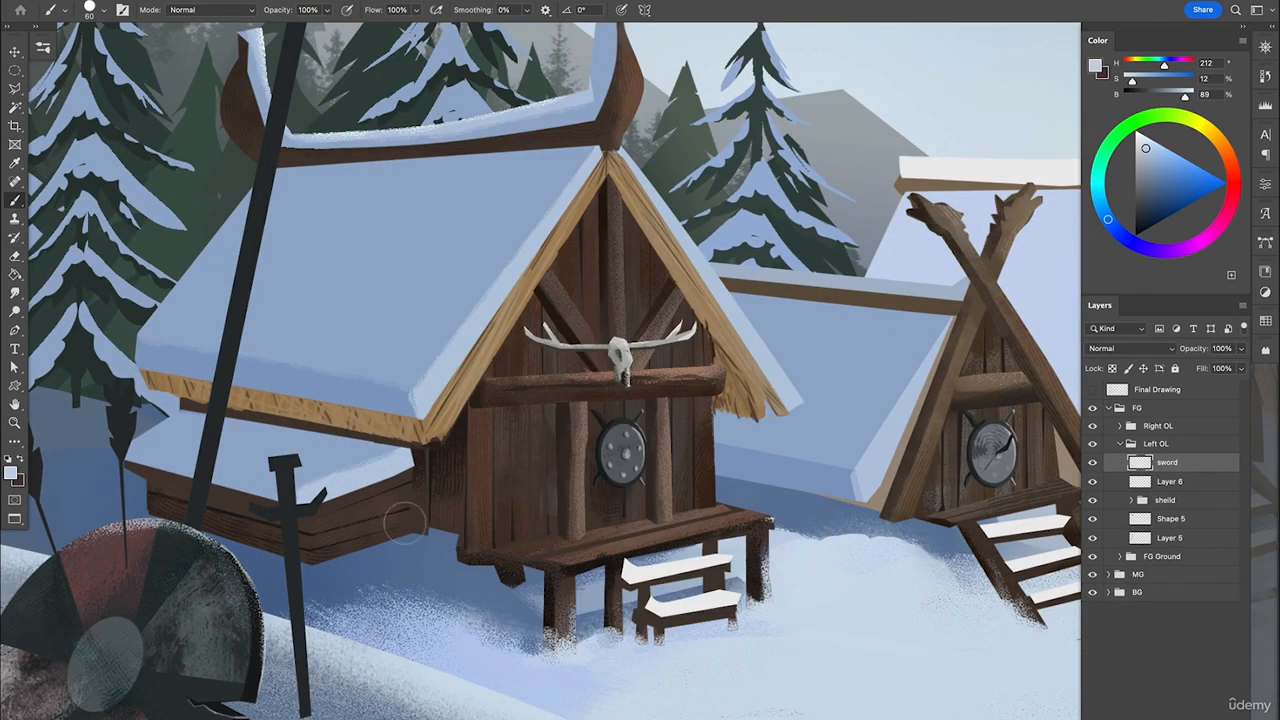
Load the sword layer's outline as a selection, add a new layer beneath it, and exclude the arrow from the selection.
ctrl+click(1140, 463)
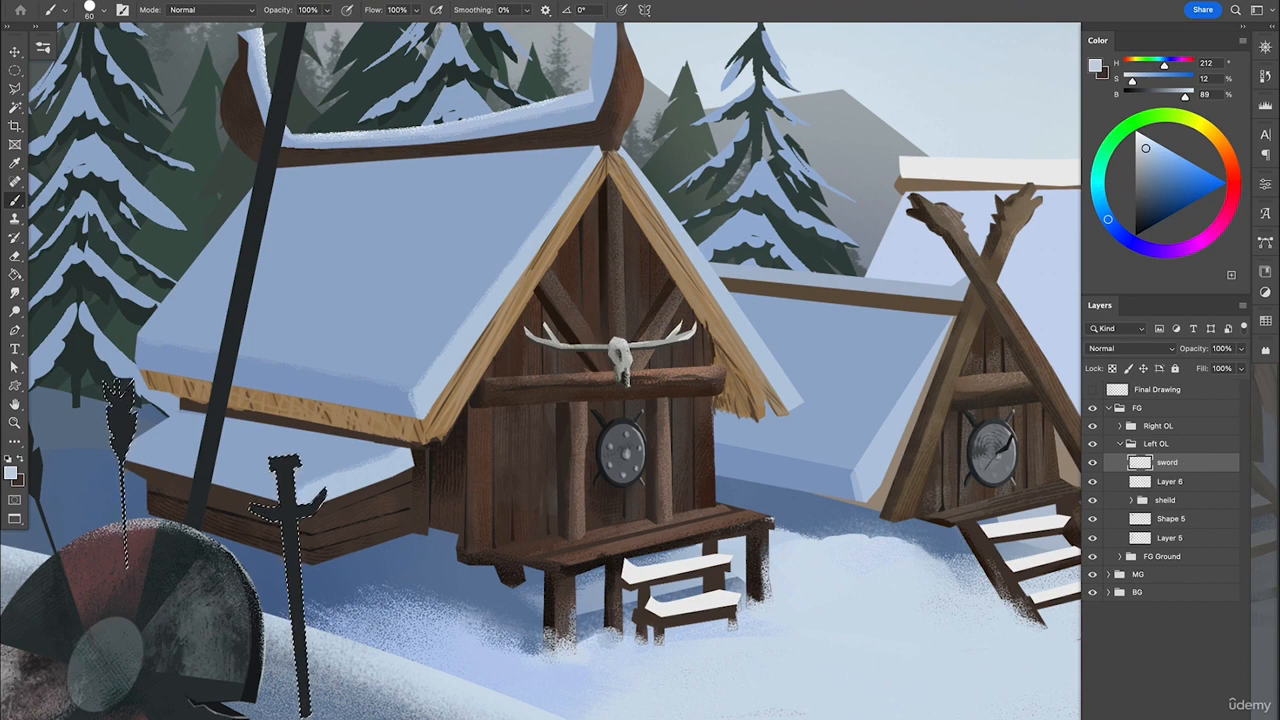
click(1168, 484)
key(ctrl+shift+alt+n)
key(m)
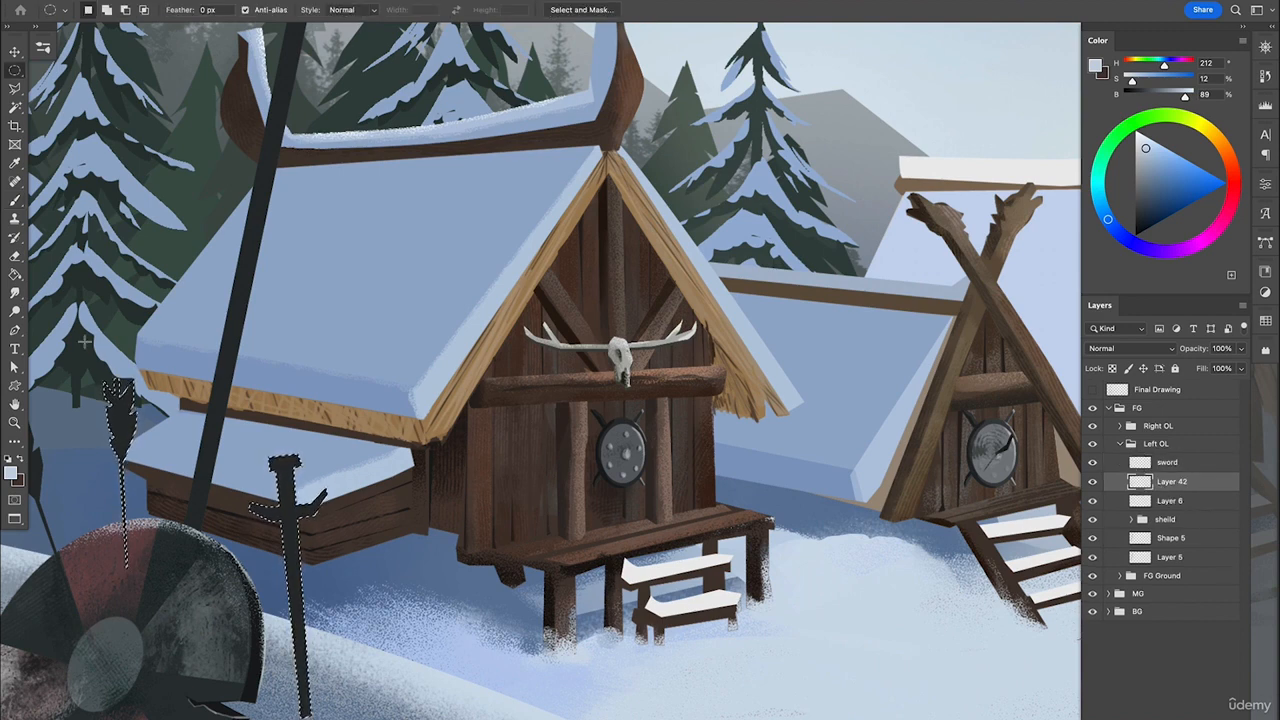
drag(78, 350, 174, 616)
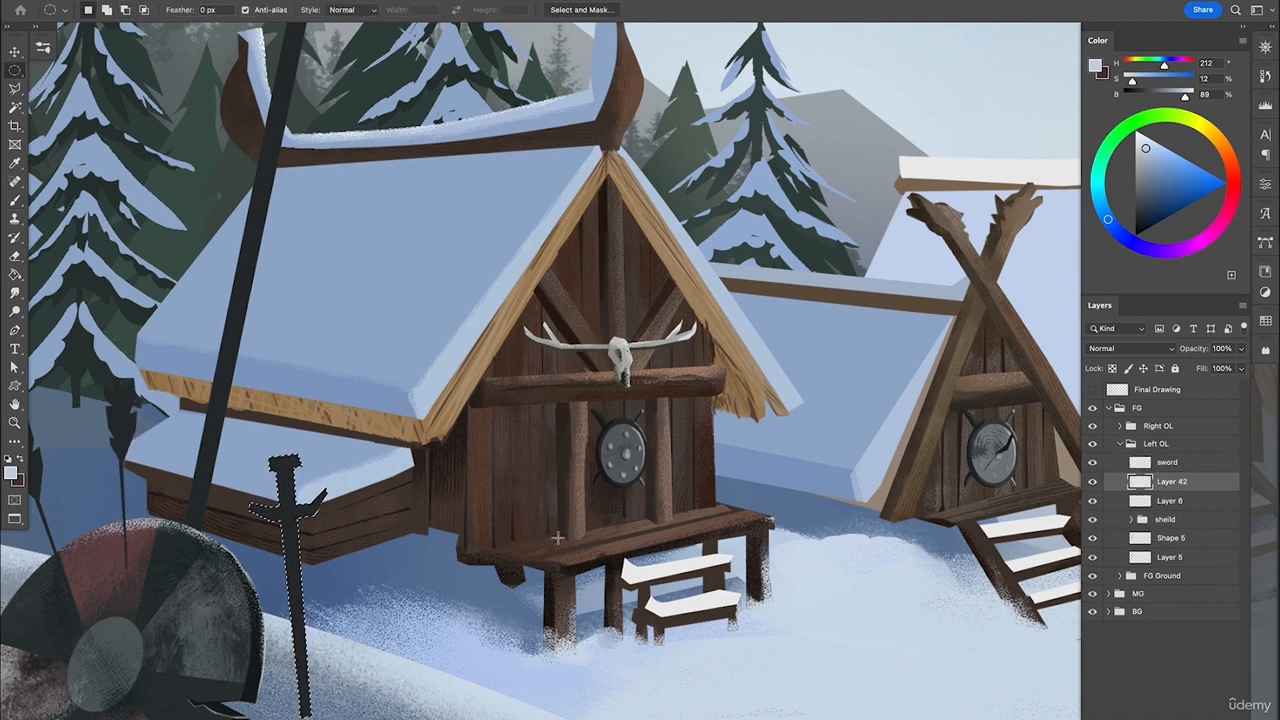
Fill the sword selection with a near-black teal at 8% brightness, deselect, and nudge the fill slightly left as a dark edge.
key(i)
click(289, 516)
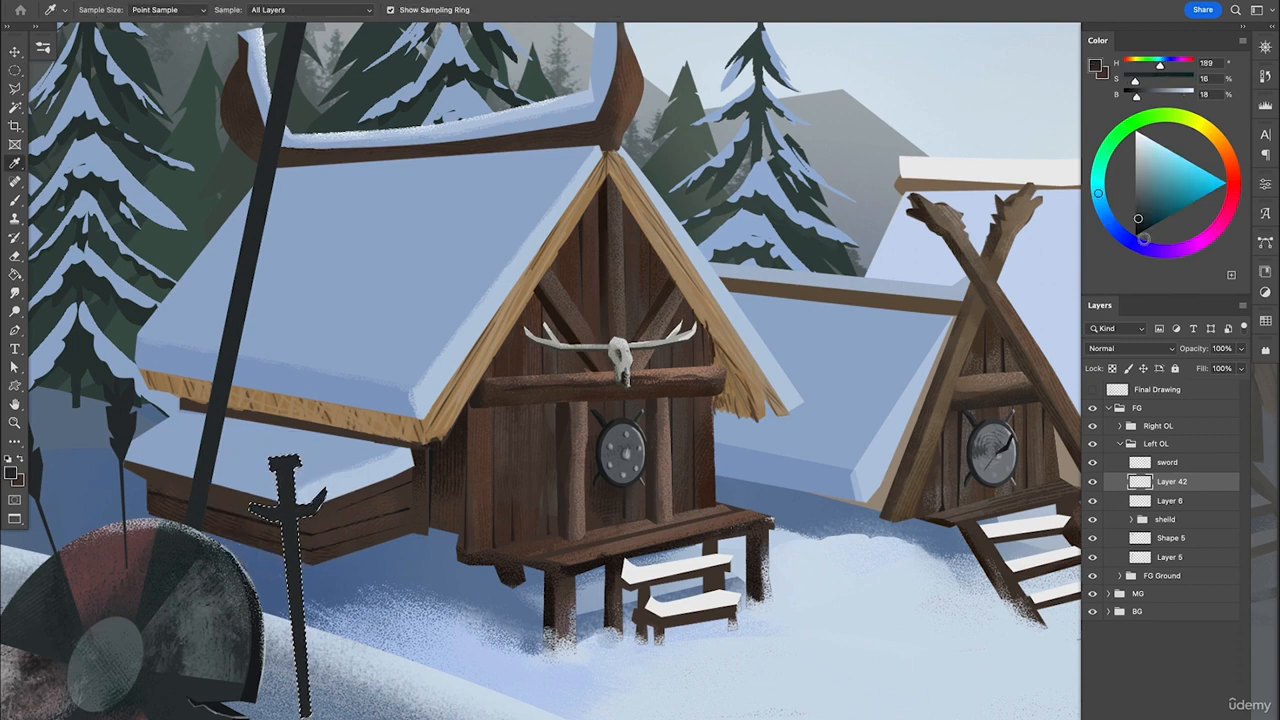
key(v)
key(alt+BackSpace)
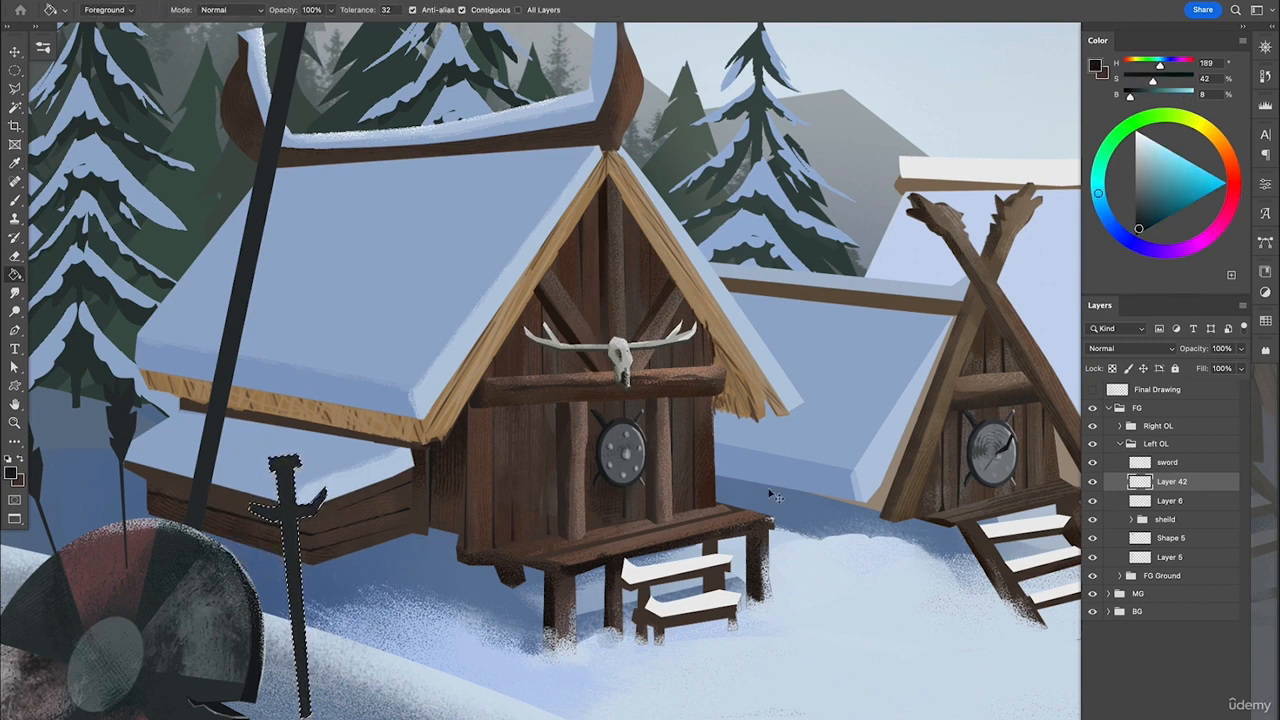
key(ctrl+d)
key(Left)
key(Left)
key(Left)
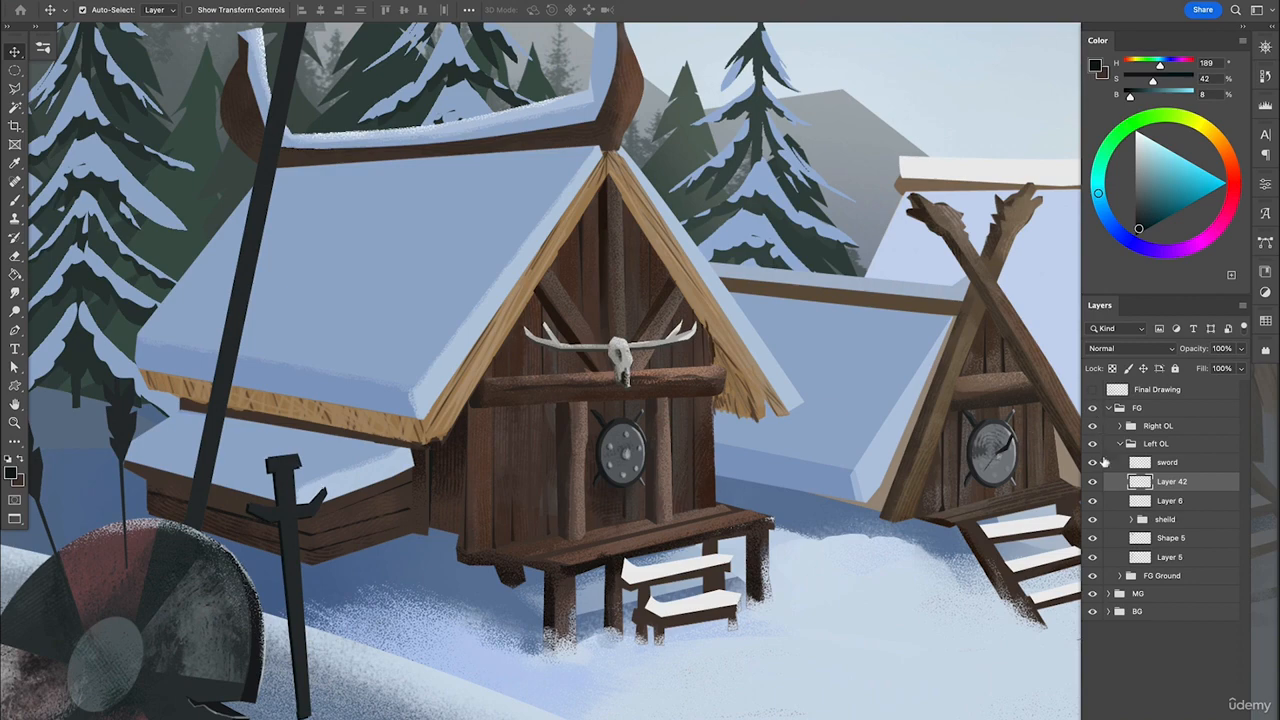
Merge the dark edge layer with the sword layer.
shift+click(1167, 462)
right_click(1170, 463)
click(1040, 556)
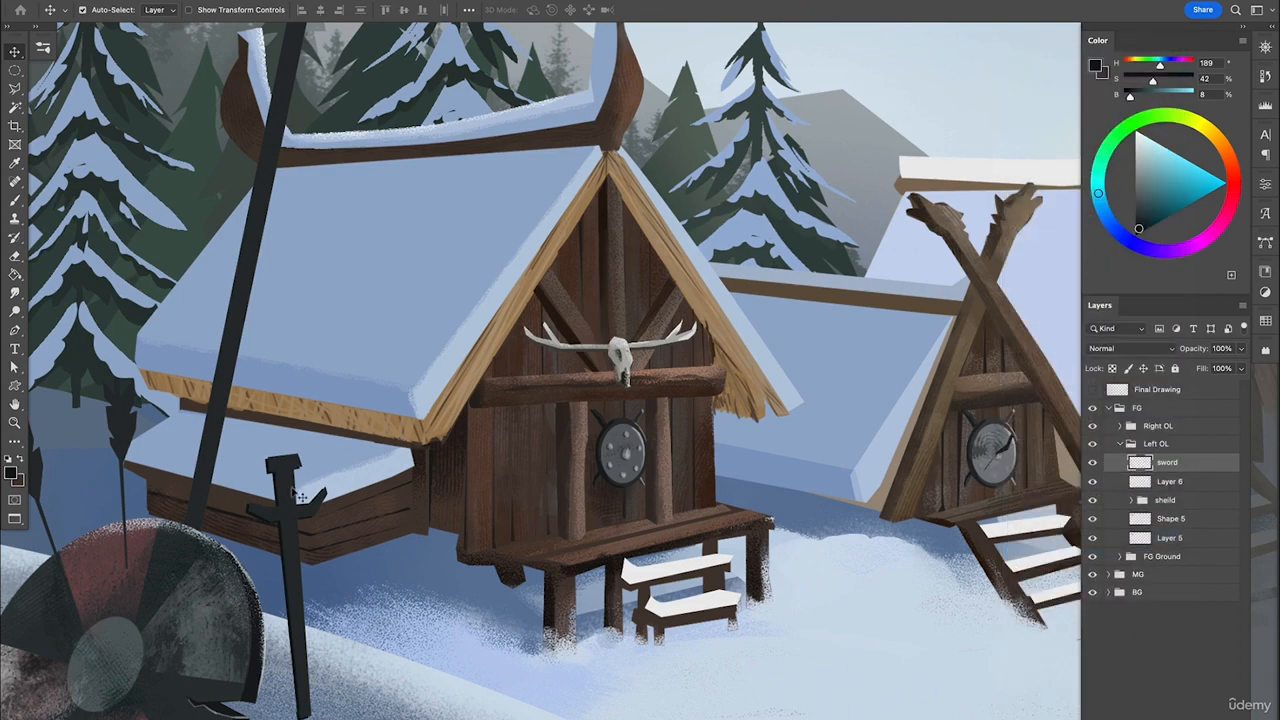
Paint near-black bands and shadows on the sword's grip, softening them with the 7 px Soft Round Pressure brush.
key(z)
click(300, 534)
click(300, 534)
key(b)
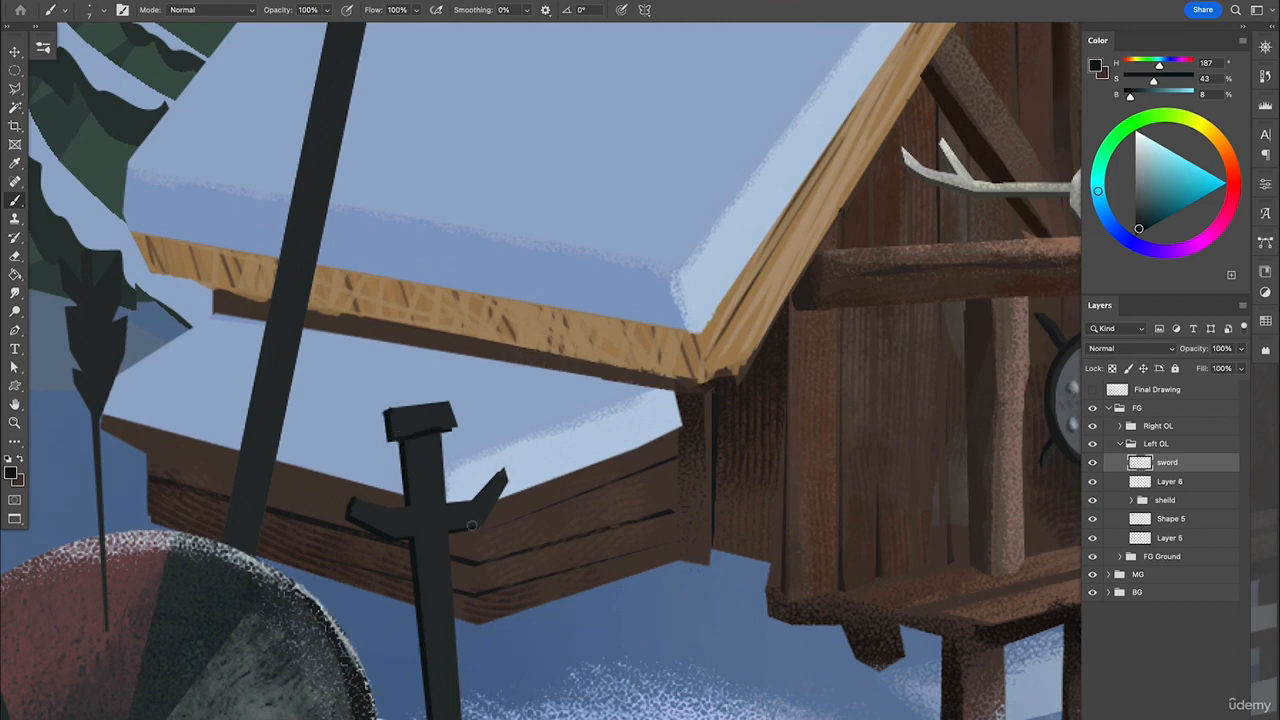
drag(618, 587, 580, 580)
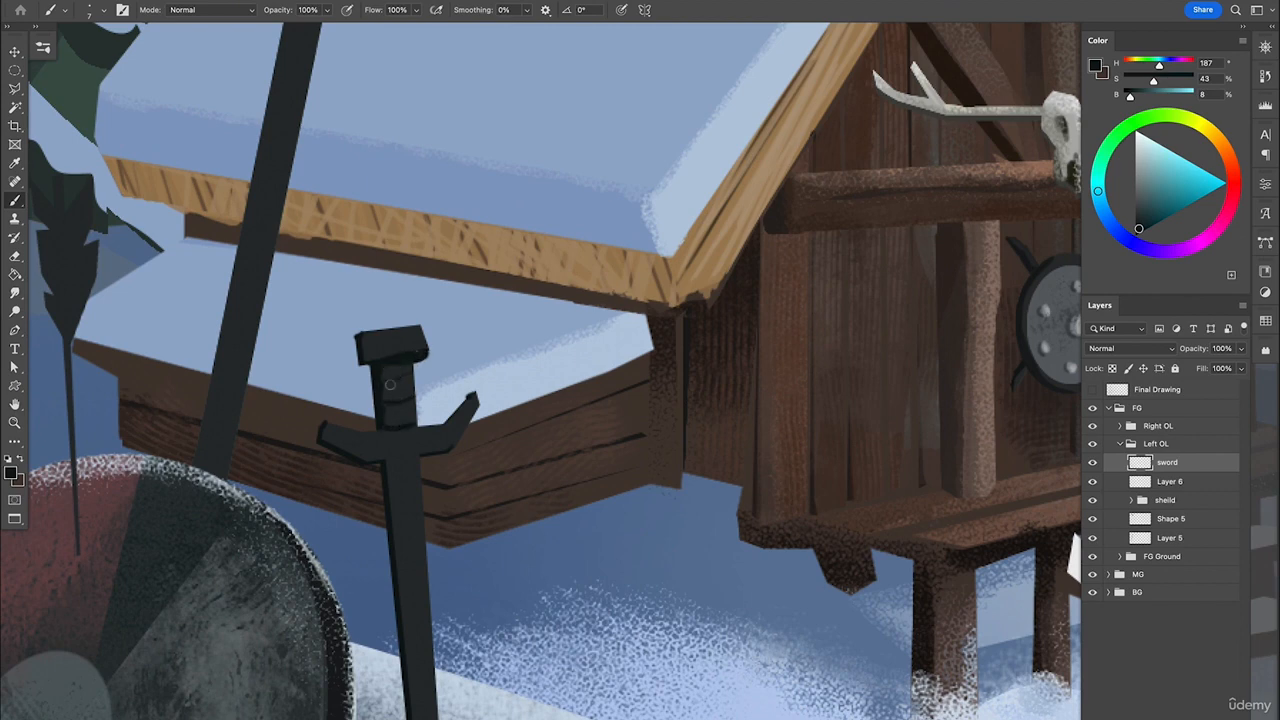
right_click(408, 200)
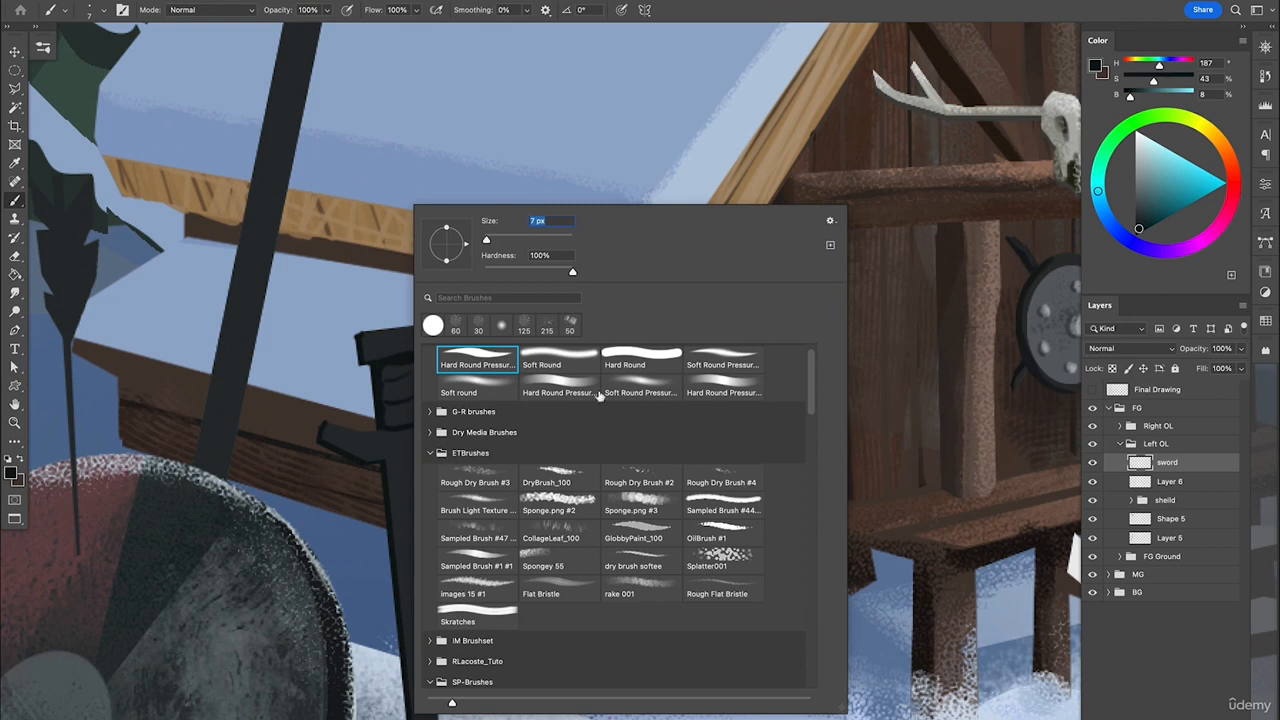
click(640, 391)
key(Return)
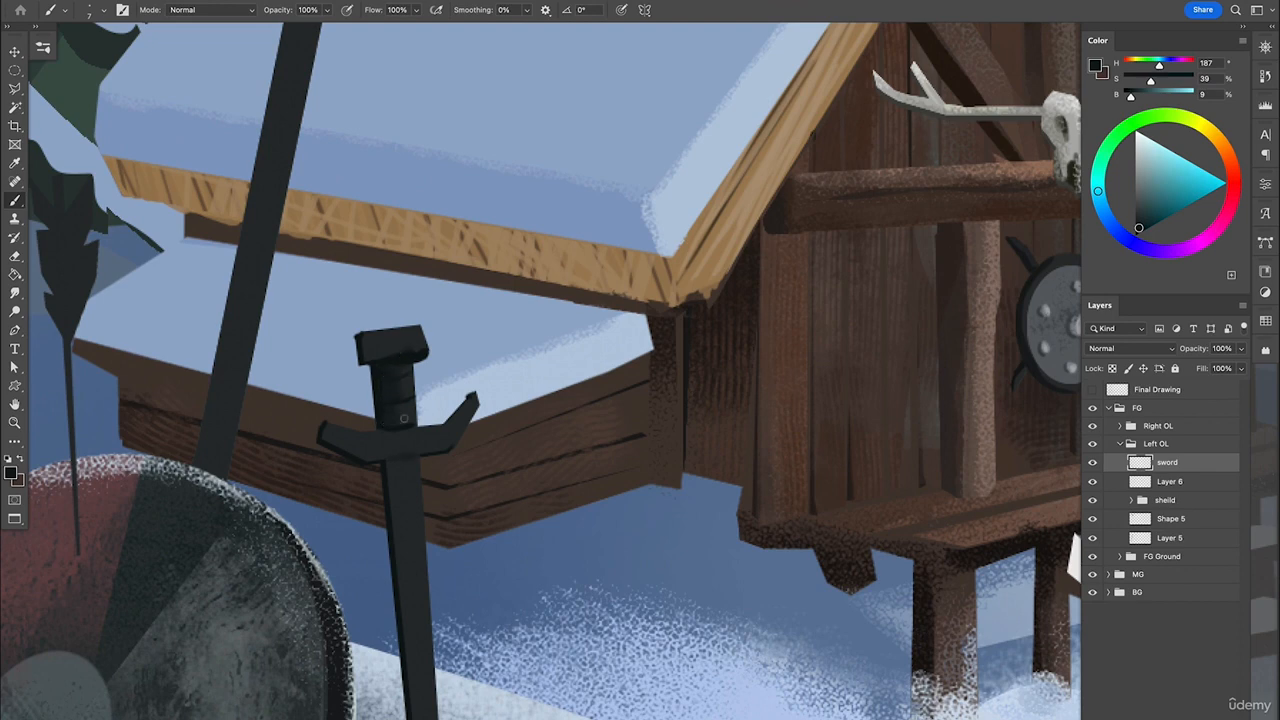
Draw dark detail along the sword's blade with the hard round brush and edge it with muted teal highlights at 43% brightness.
scroll(404, 418, down, 5)
right_click(376, 248)
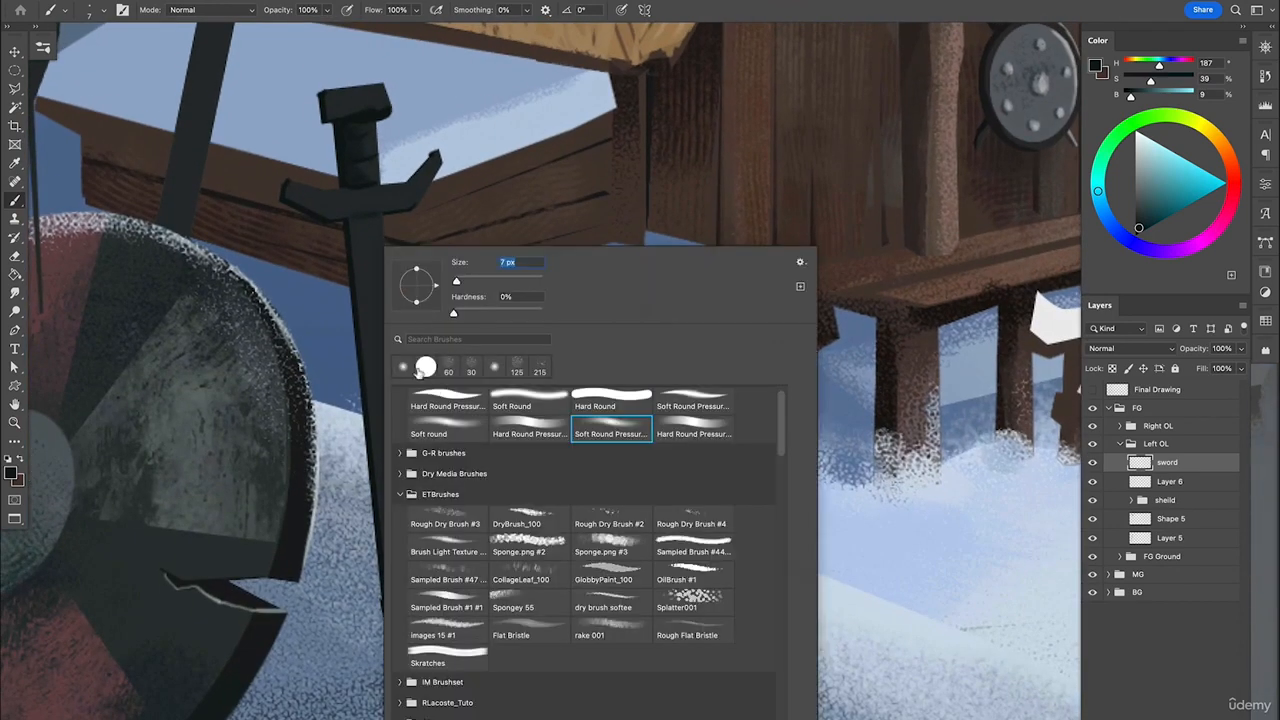
click(353, 222)
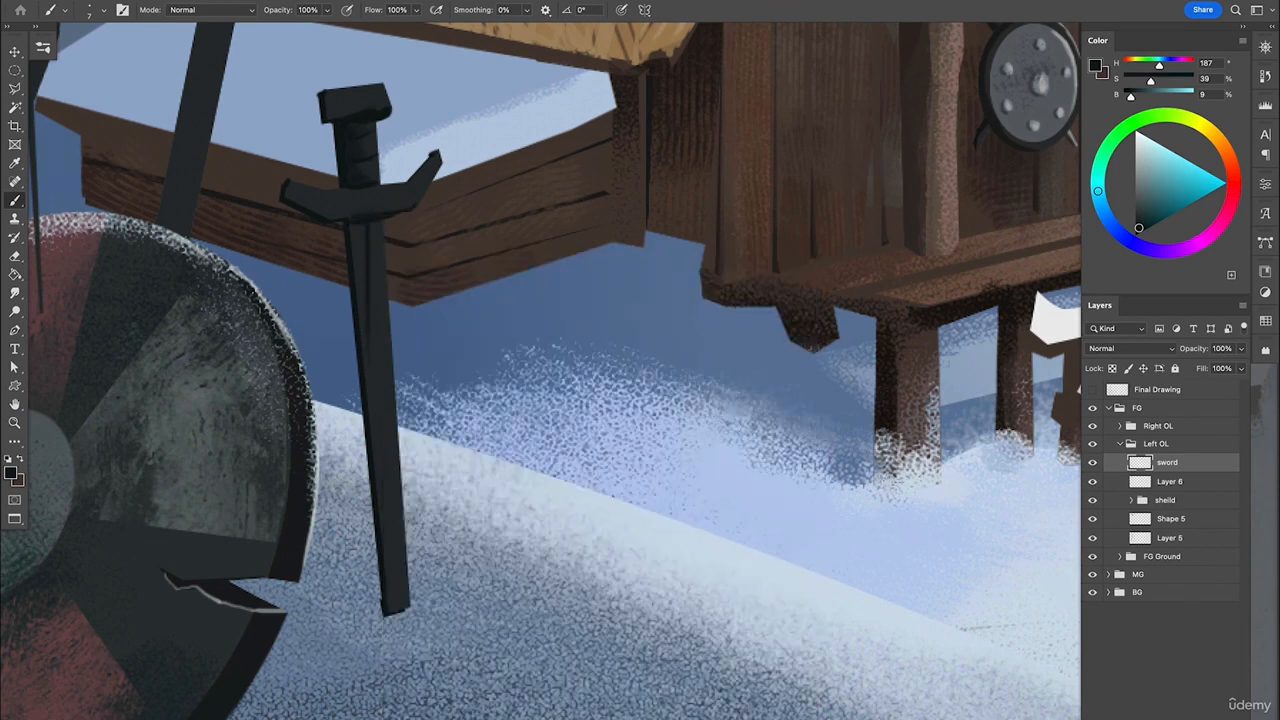
click(1142, 196)
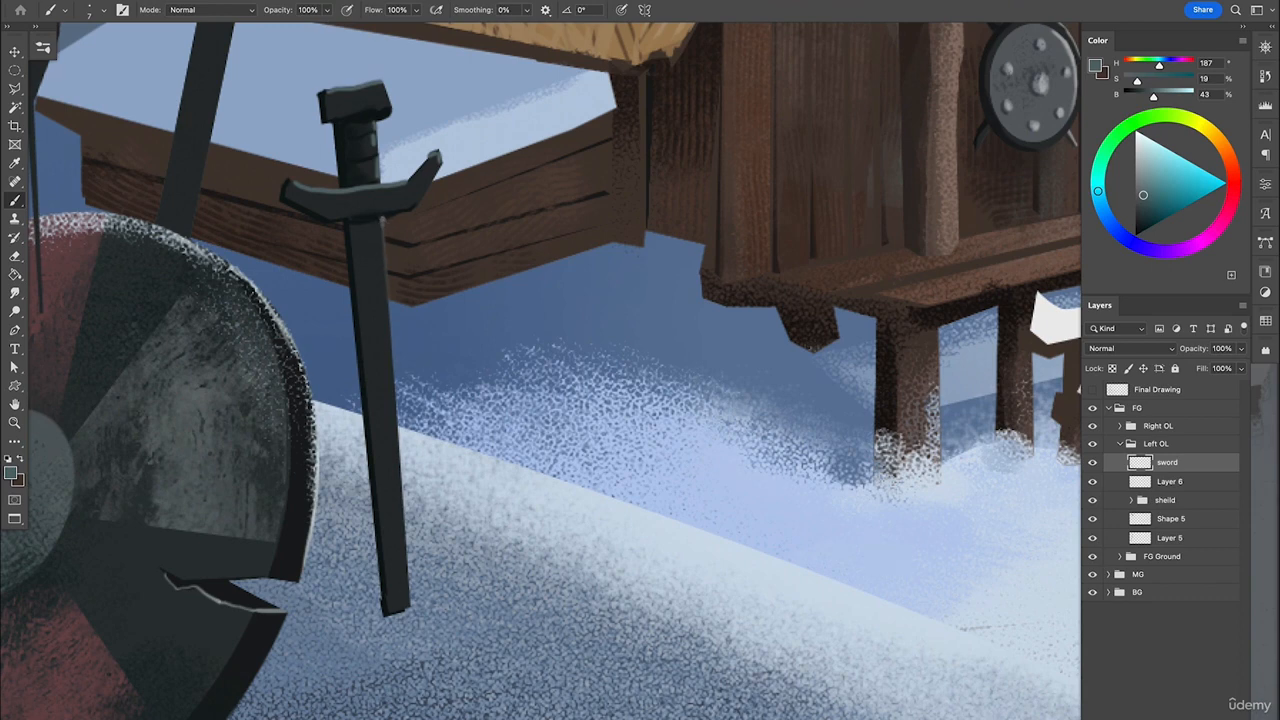
click(407, 600)
shift+click(392, 340)
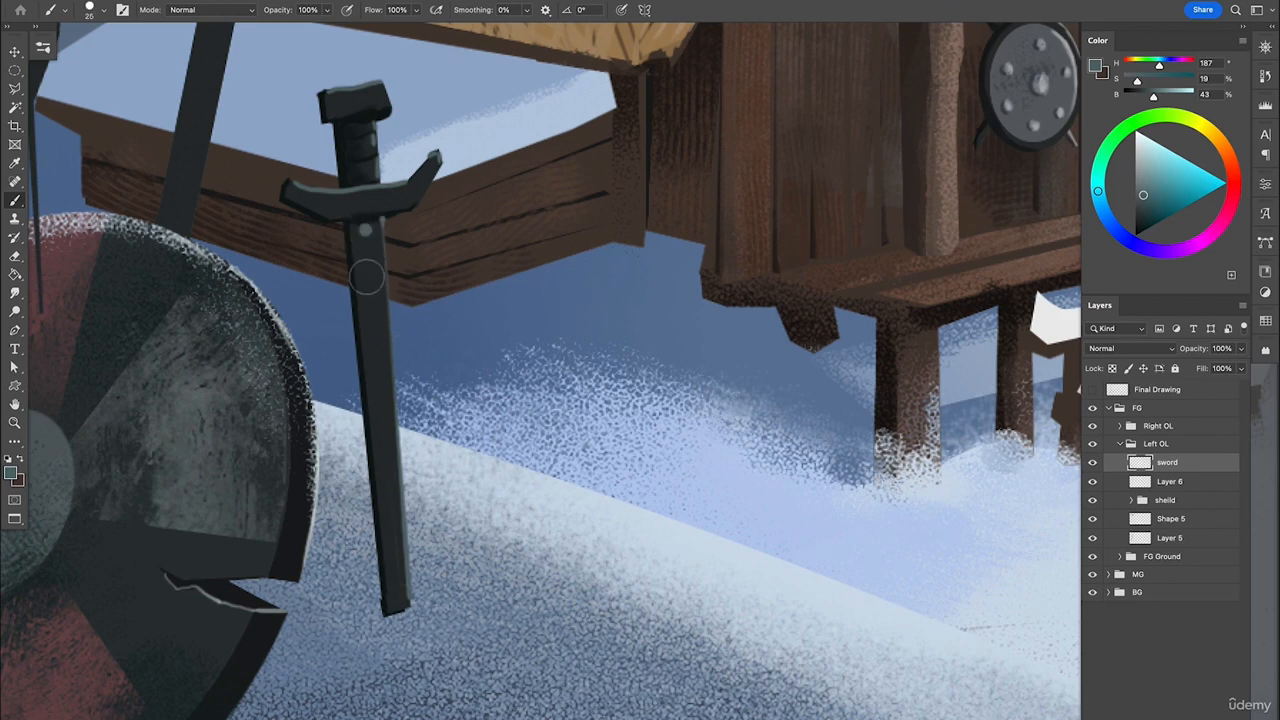
Undo the hard stroke on the blade and brush soft muted teal just below the sword's guard instead.
shift+click(371, 240)
key(super+z)
right_click(593, 195)
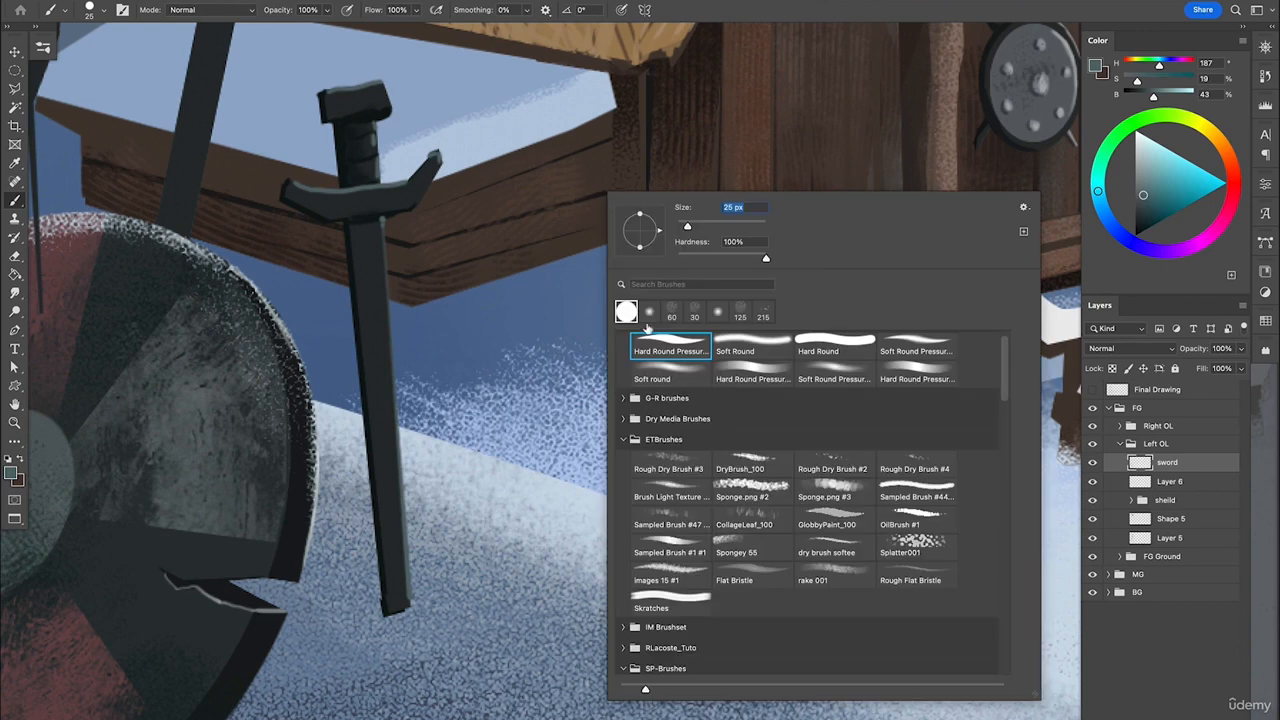
click(655, 315)
click(367, 229)
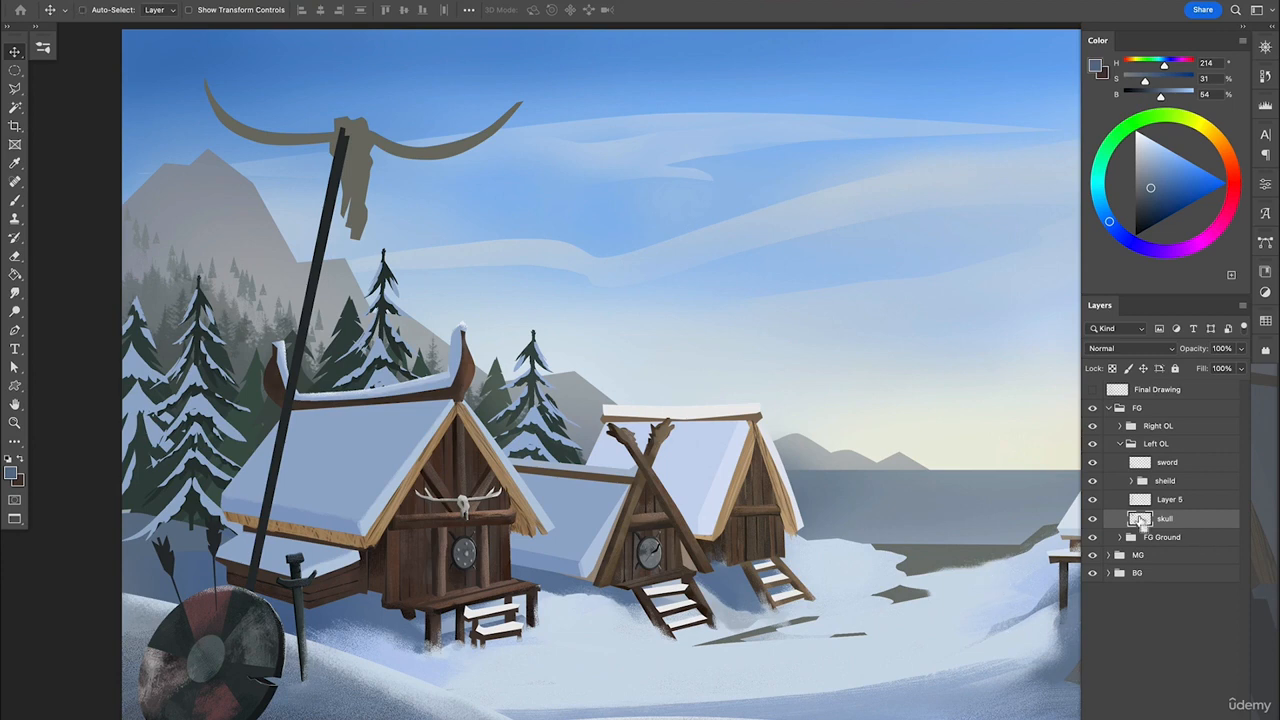
Load the skull layer's outline as a selection, add a new layer beneath it, and pick a pale yellowish grey.
super+click(1140, 519)
key(super+shift+alt+n)
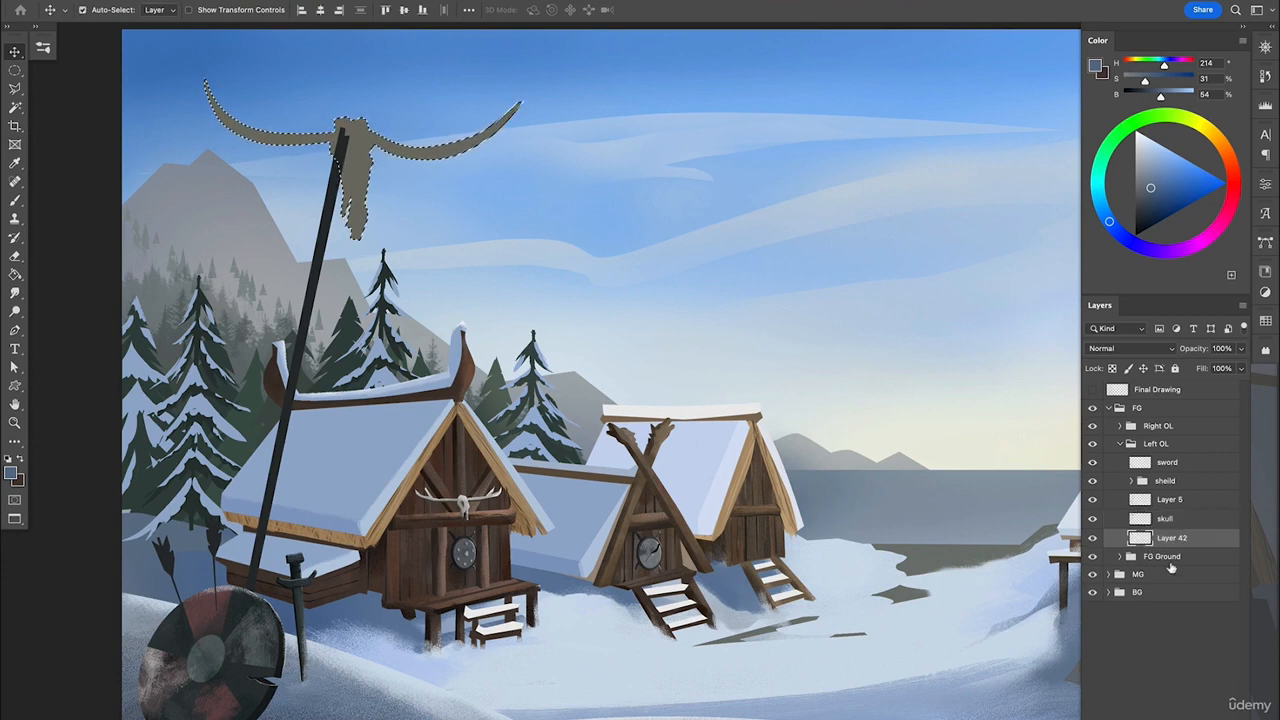
click(13, 473)
click(862, 230)
click(1160, 140)
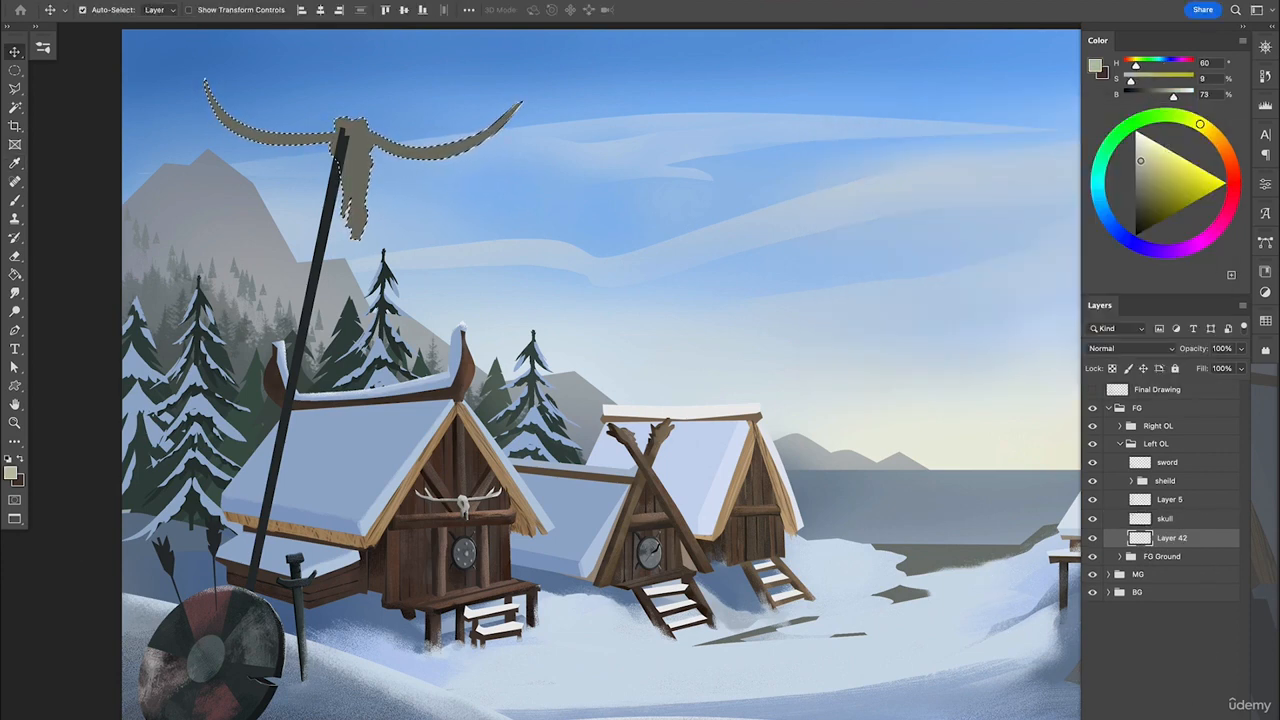
Fill the skull selection with the pale grey, deselect, and brighten the layer using Curves with input 114 and output 137.
key(alt+BackSpace)
key(super+d)
key(super+m)
drag(783, 410, 783, 390)
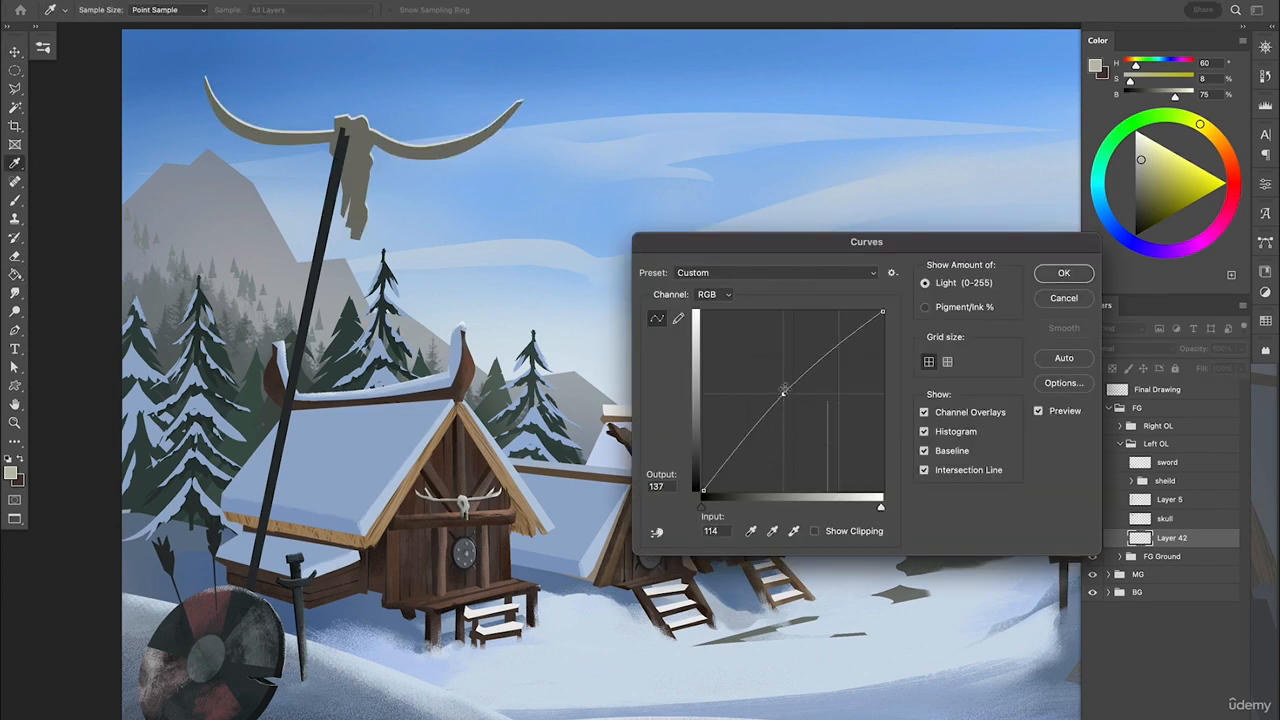
click(1064, 276)
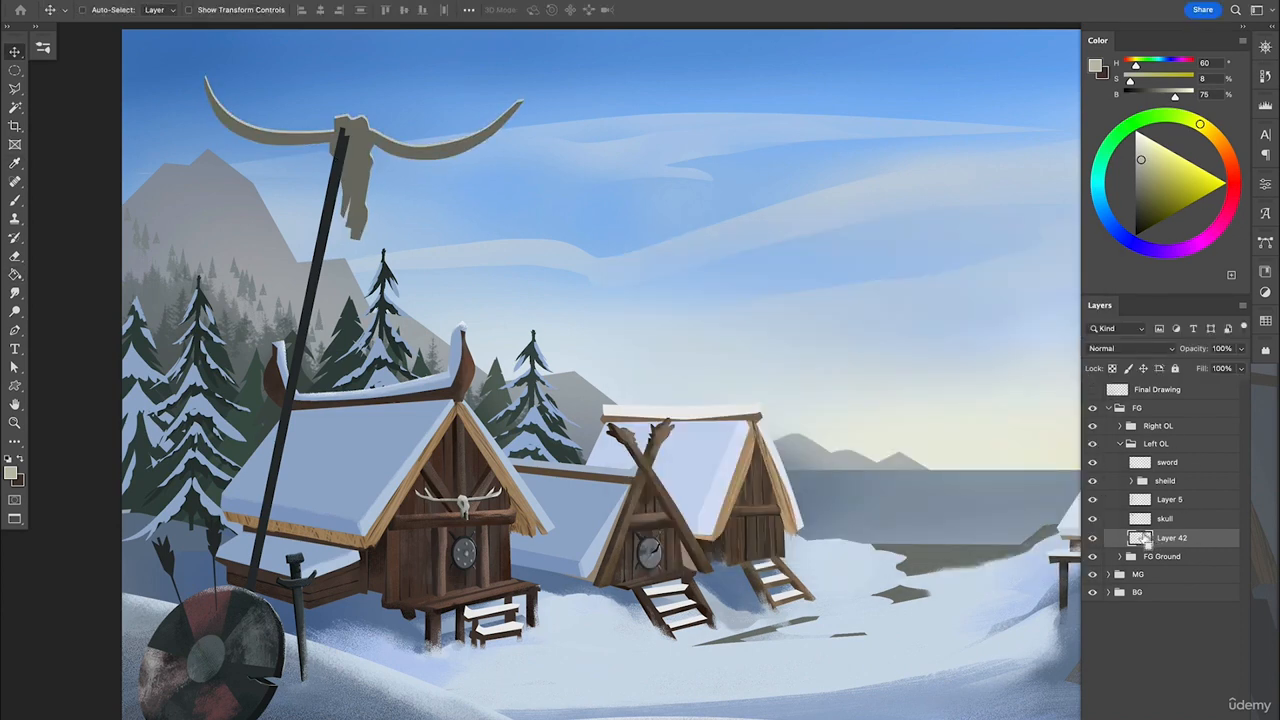
Select the outline of the skull's highlight layer, brush its edges with cream at 99% brightness, and deselect.
super+click(1141, 537)
click(1138, 145)
key(b)
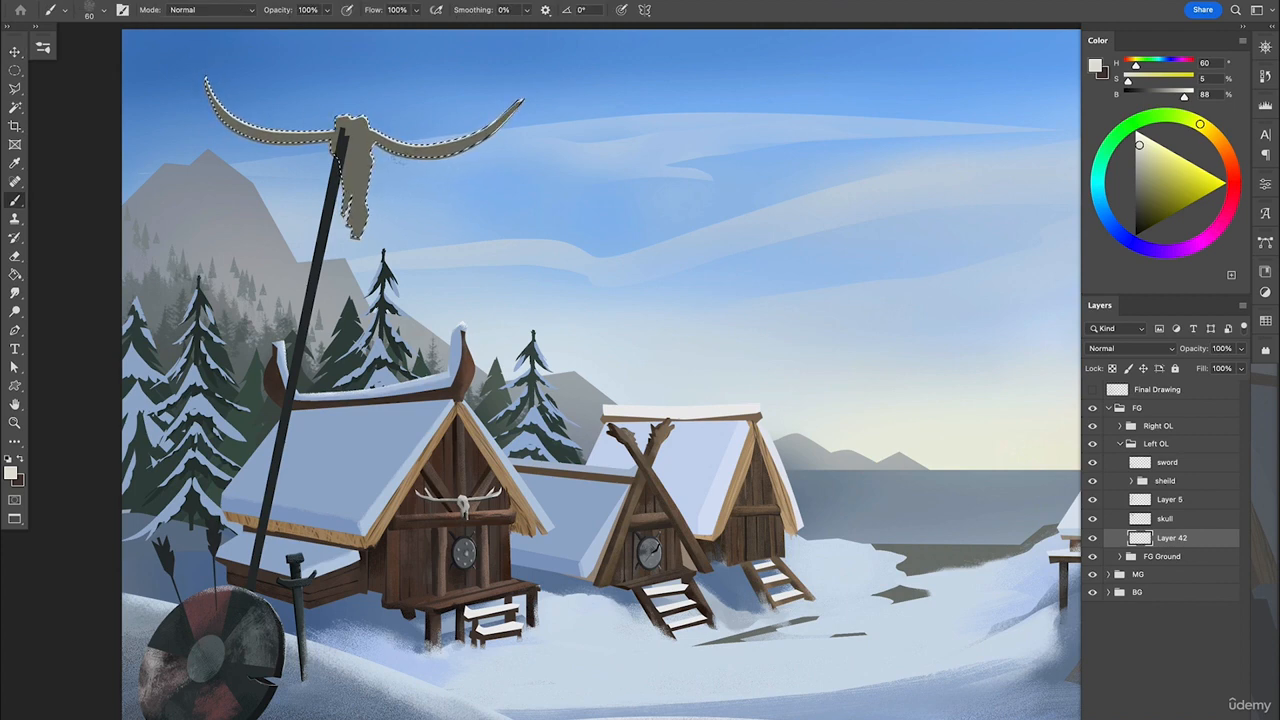
click(1145, 137)
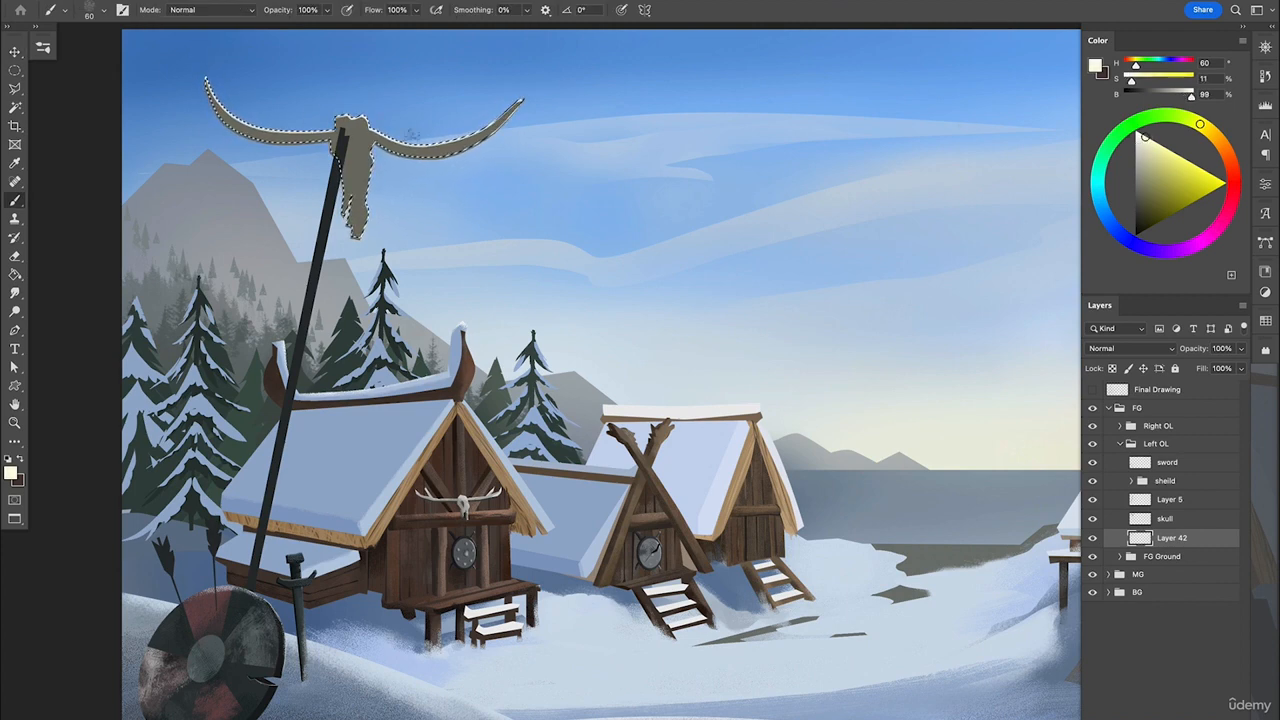
key(ctrl+d)
key(v)
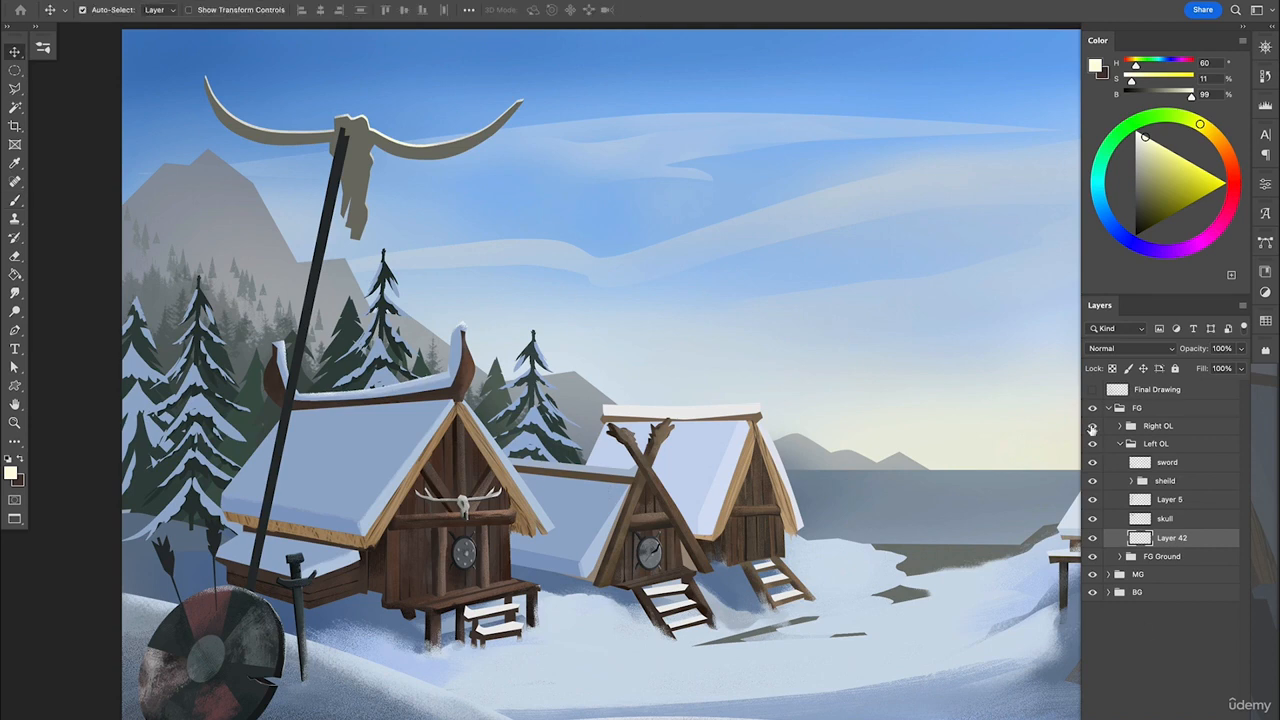
Merge the highlight layer with the skull layer.
shift+click(1180, 520)
right_click(1197, 521)
click(1190, 549)
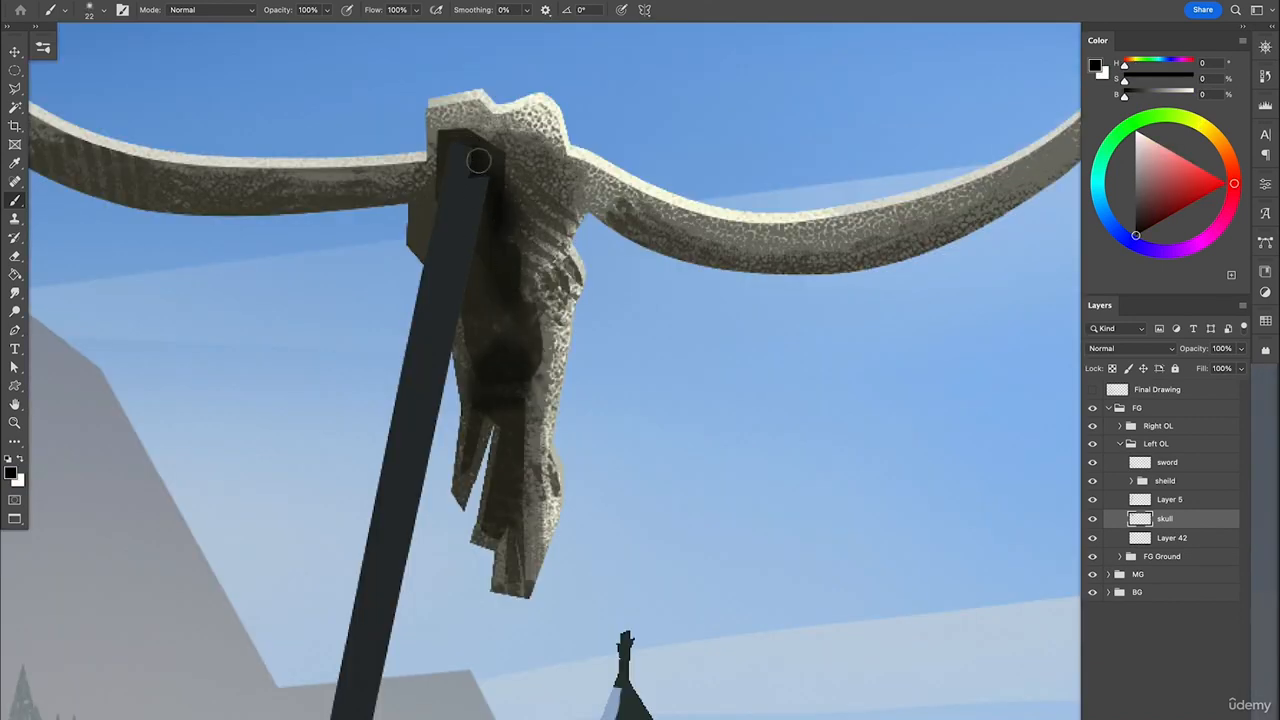
Deepen the shadow on the skull's face with black strokes from a 22 px brush.
mouse_move(524, 349)
mouse_down()
mouse_move(501, 387)
mouse_move(511, 516)
mouse_move(527, 375)
mouse_up()
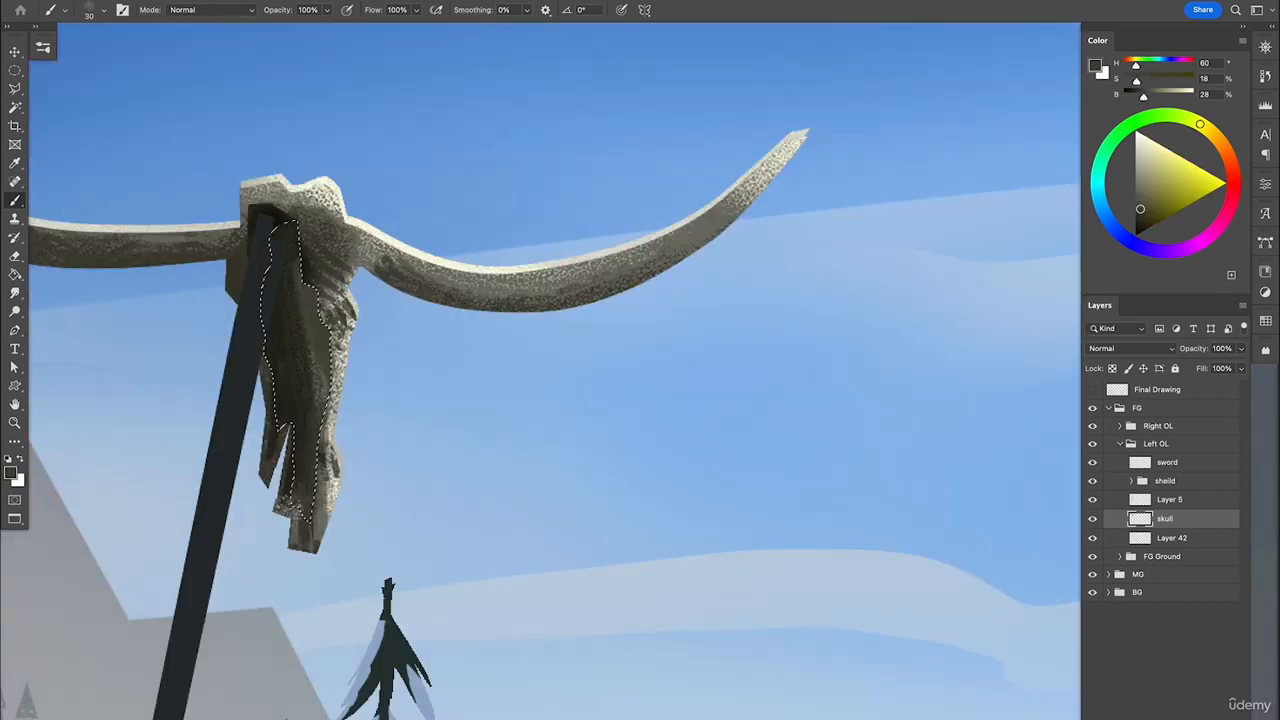
key(z)
alt+click(702, 420)
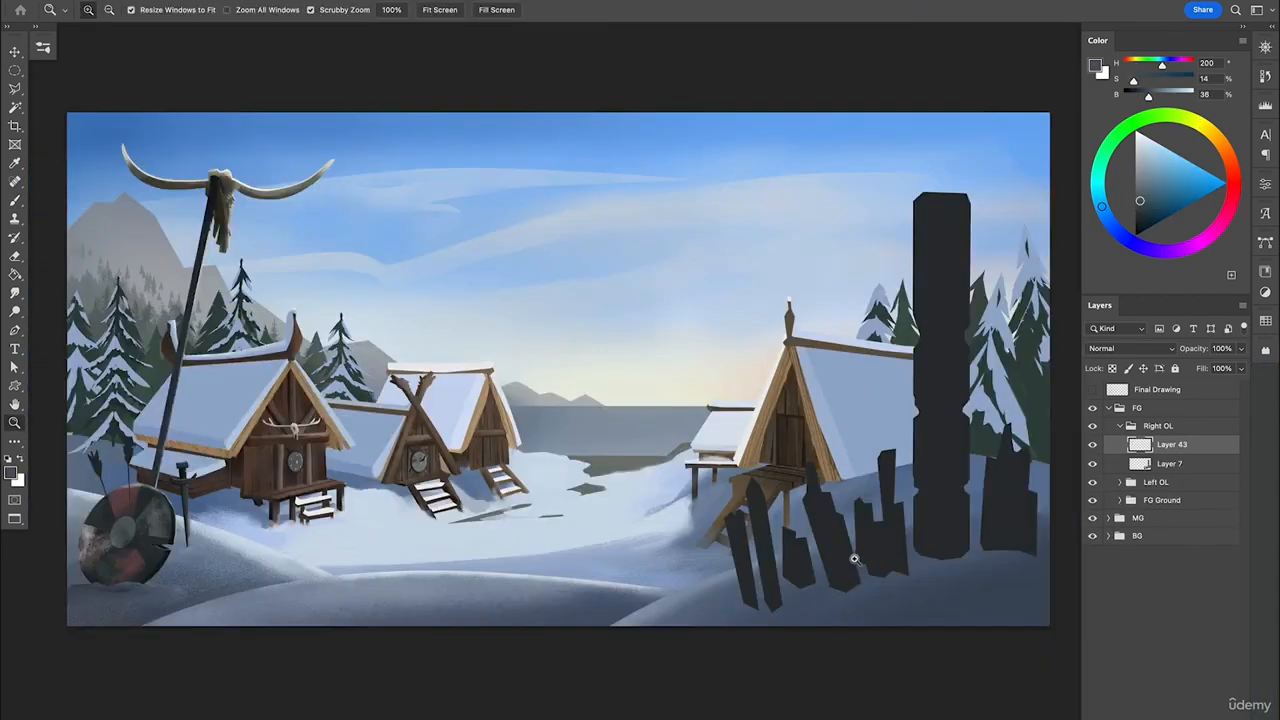
Clip the new layer to the fence and pillar silhouettes in the Right OL group and lasso the leftmost plank's side face.
click(854, 558)
key(l)
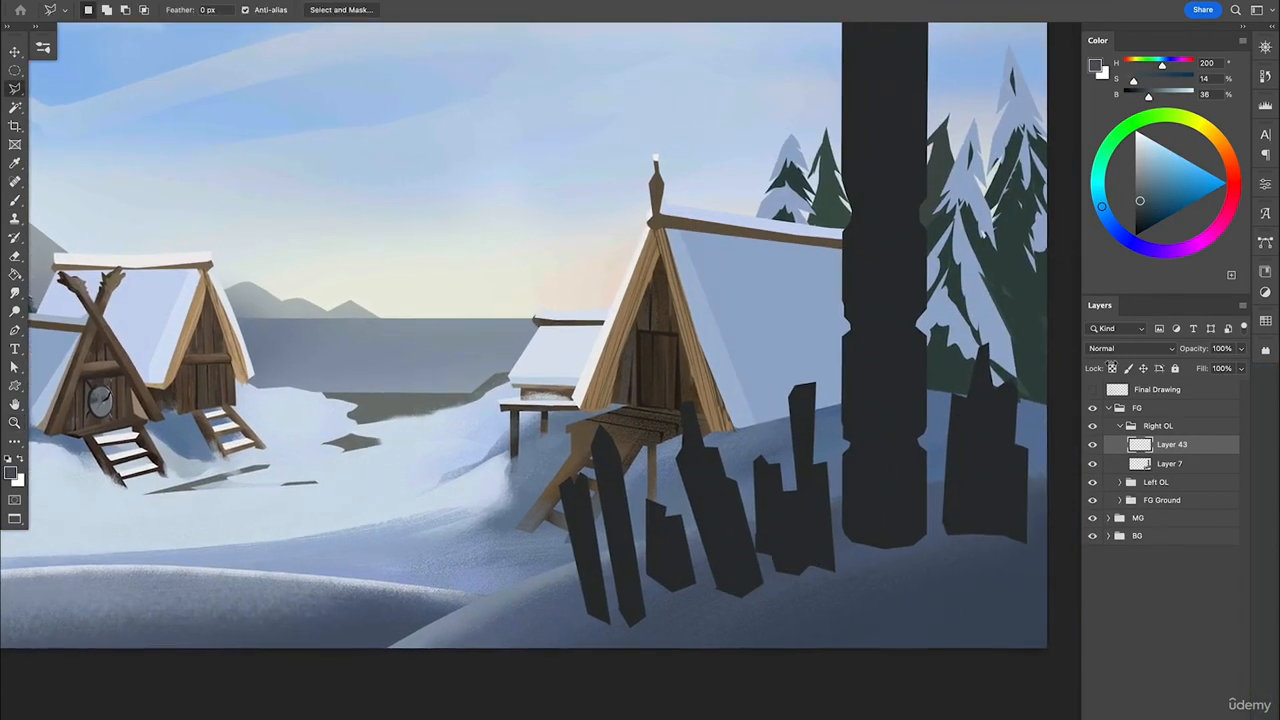
alt+click(1181, 453)
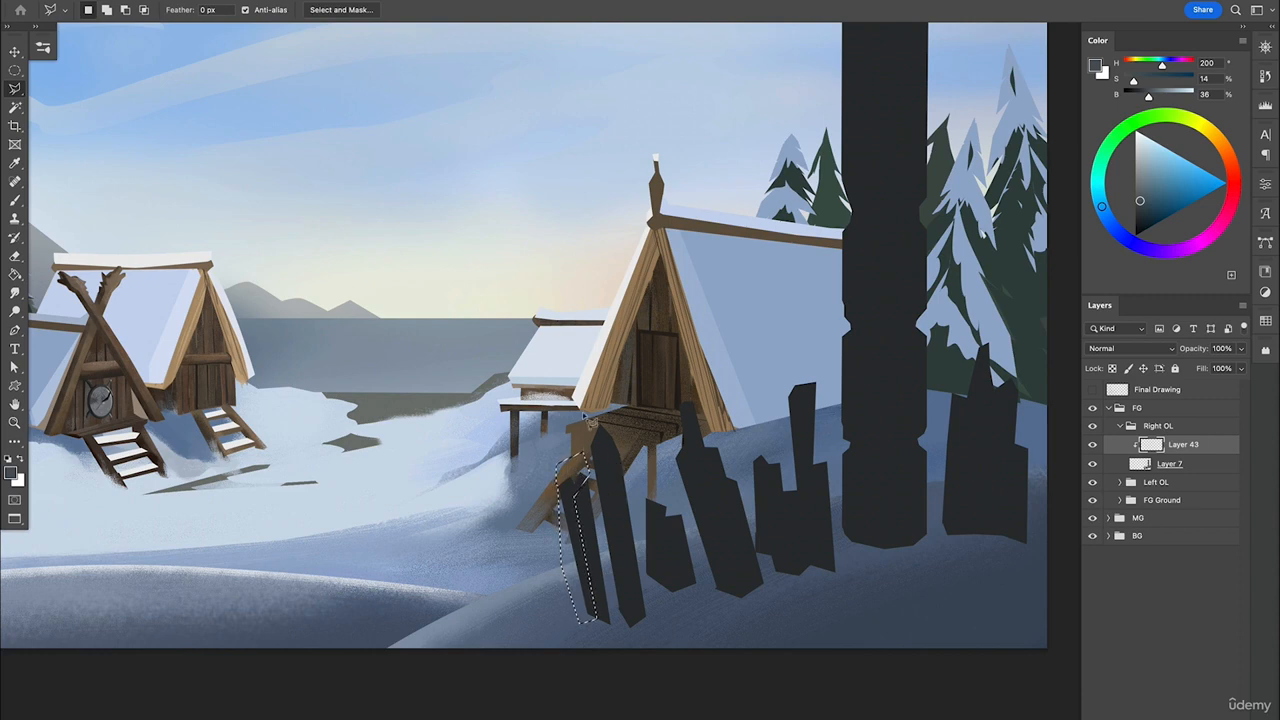
Texture the leftmost plank's side face with dark brown, layer brownish greys at 40% and 59% brightness, and deselect.
key(b)
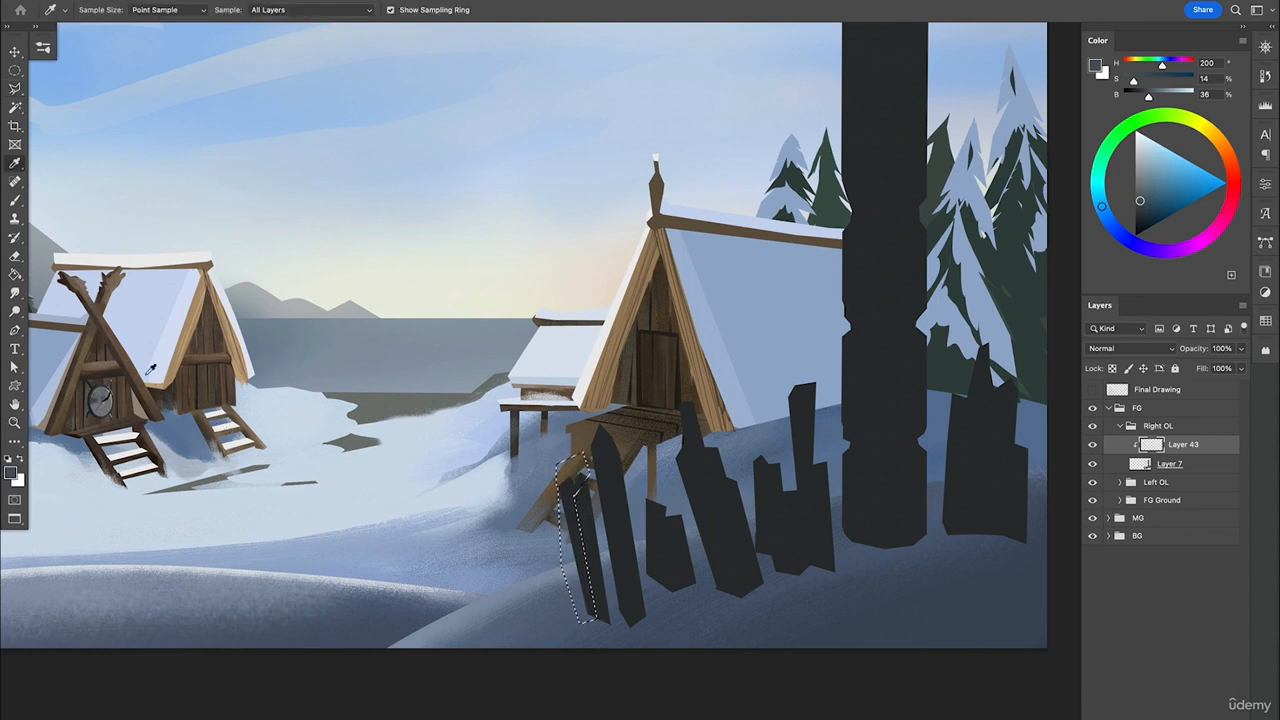
drag(560, 560, 585, 615)
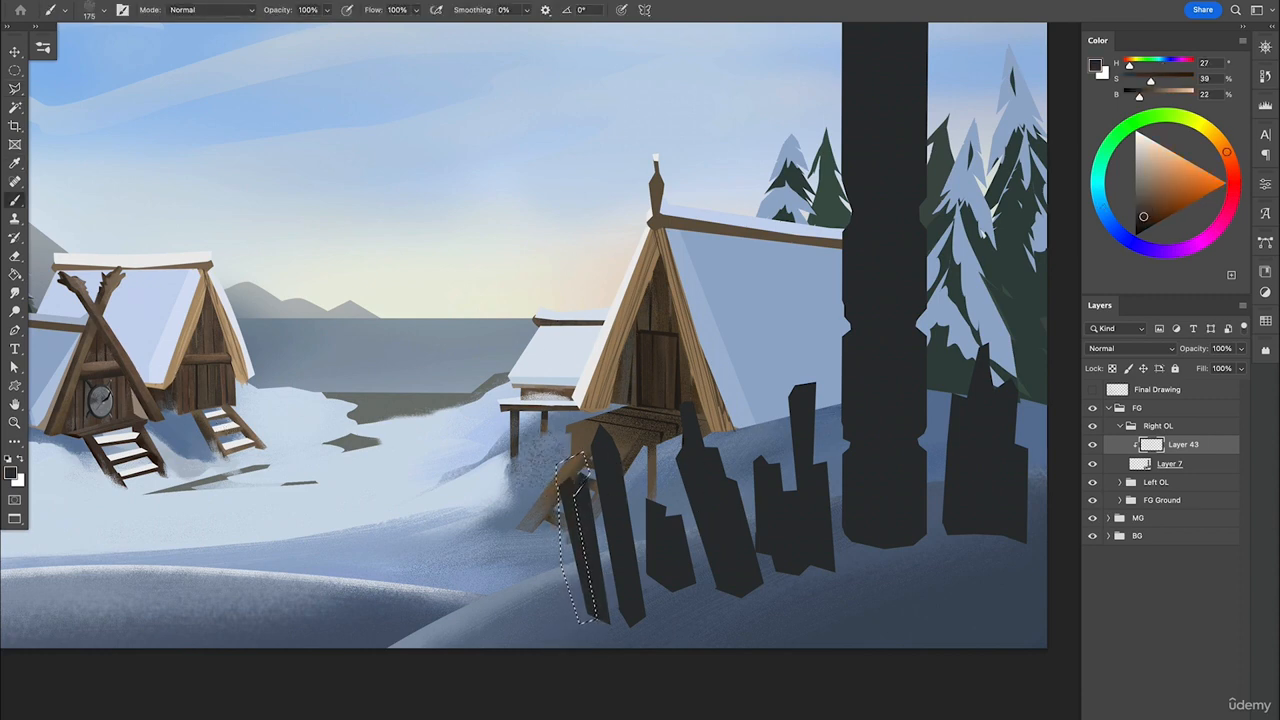
alt+click(570, 540)
mouse_move(565, 520)
mouse_down()
mouse_move(590, 615)
mouse_move(588, 600)
mouse_up()
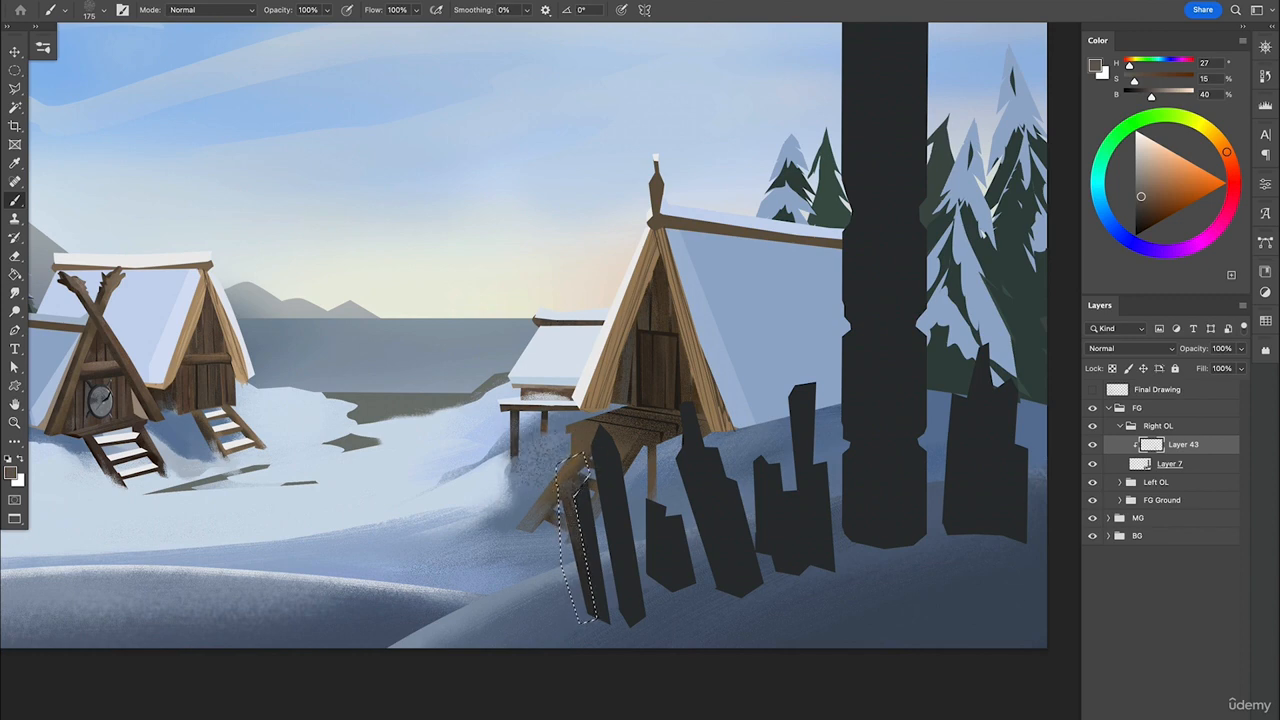
alt+click(565, 392)
drag(565, 455, 575, 490)
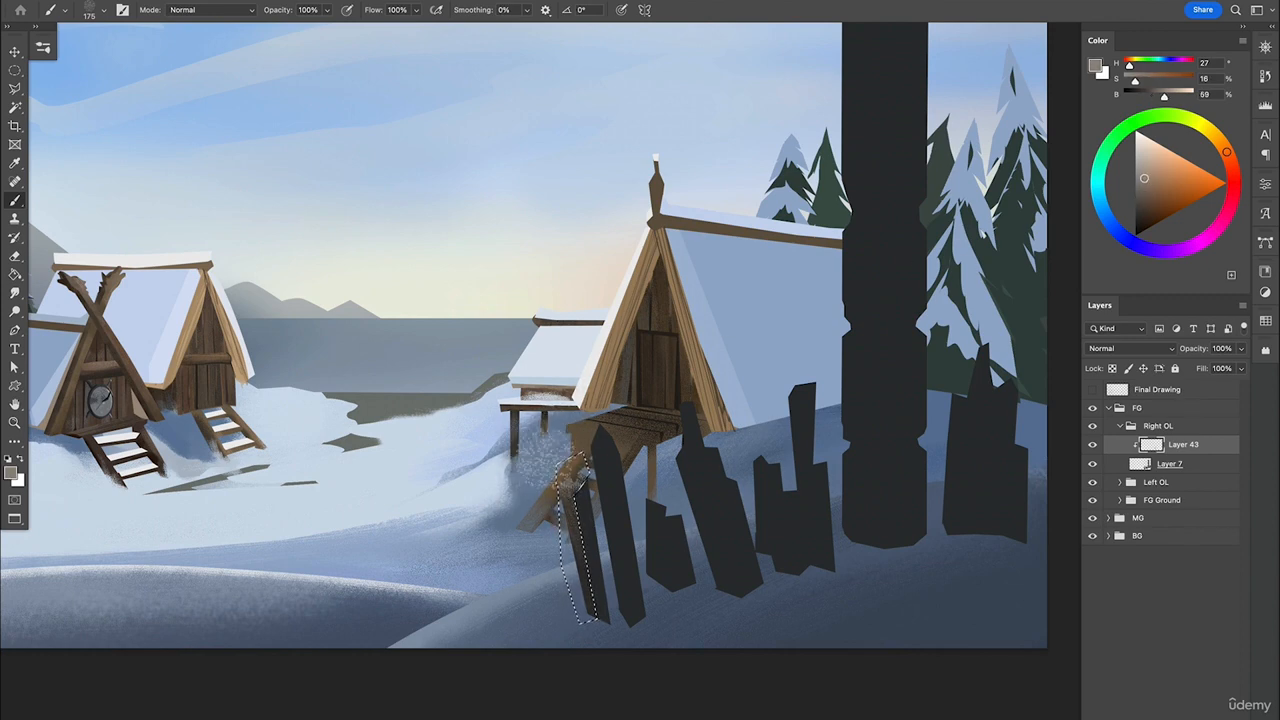
key(ctrl+d)
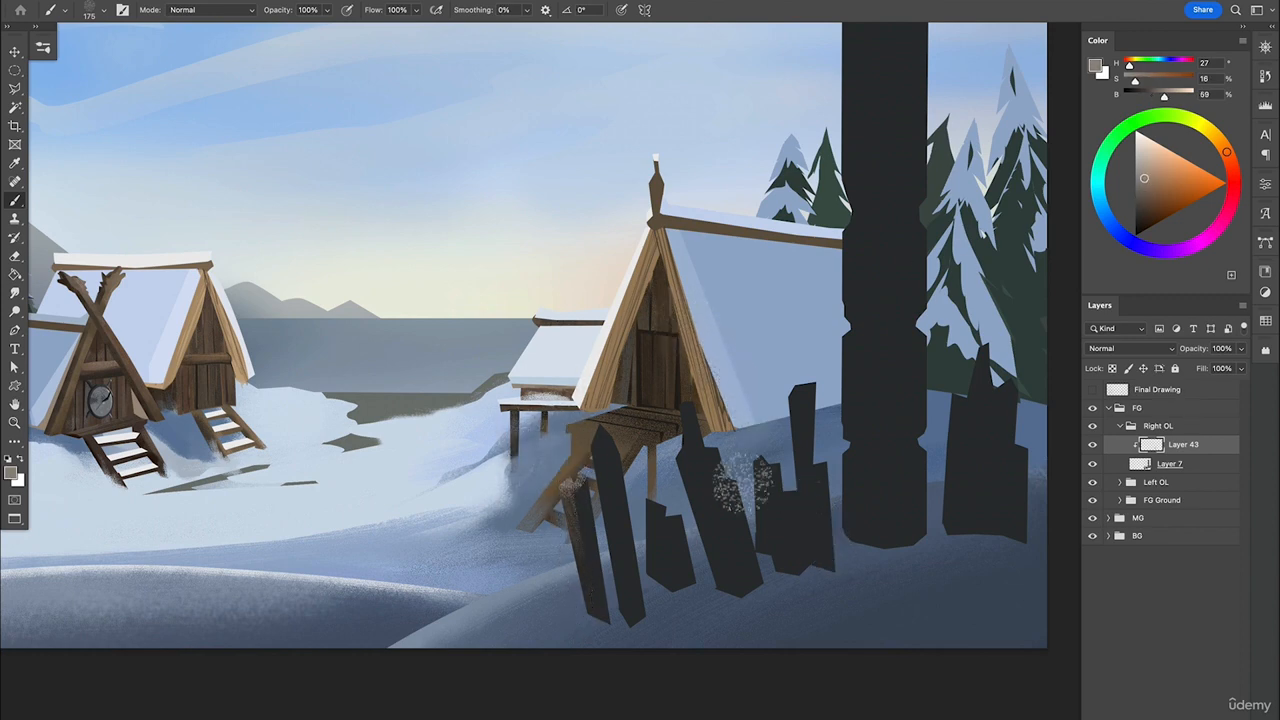
Texture the leftmost plank's front face dark brown and the second plank's pointed tip greyish brown within lasso selections, then deselect.
key(l)
click(577, 482)
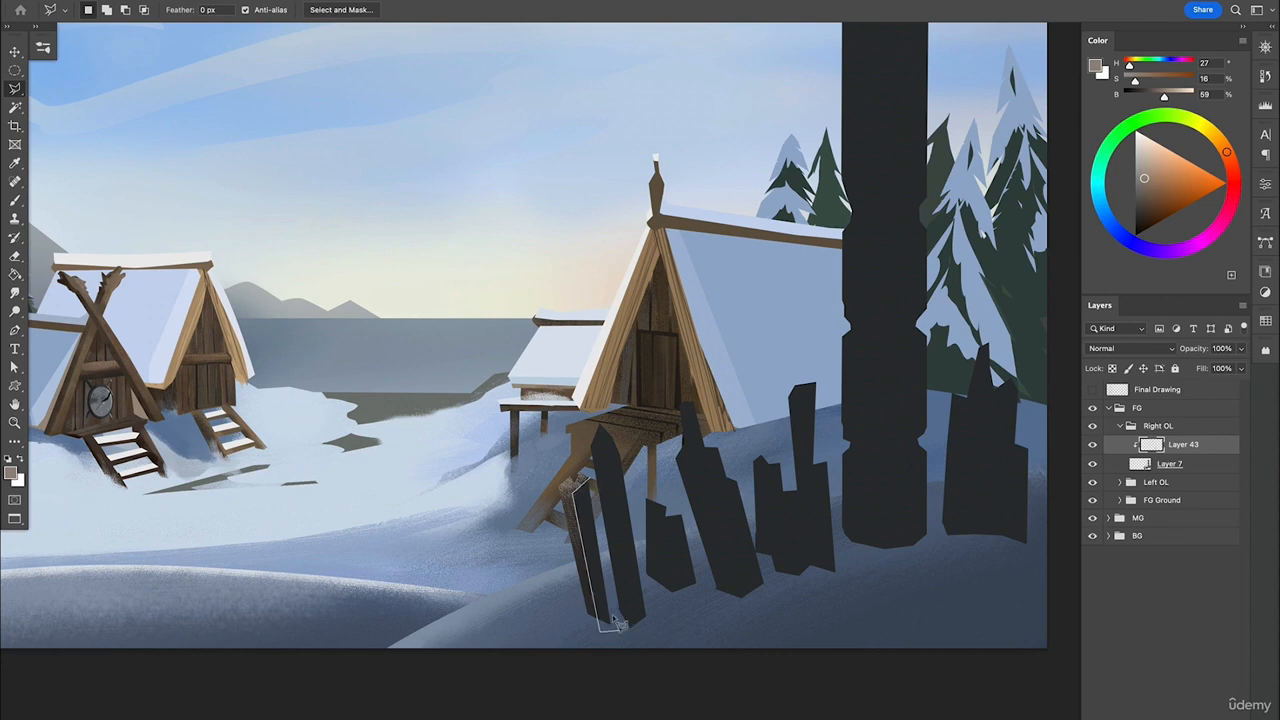
click(578, 483)
key(b)
drag(600, 500, 597, 418)
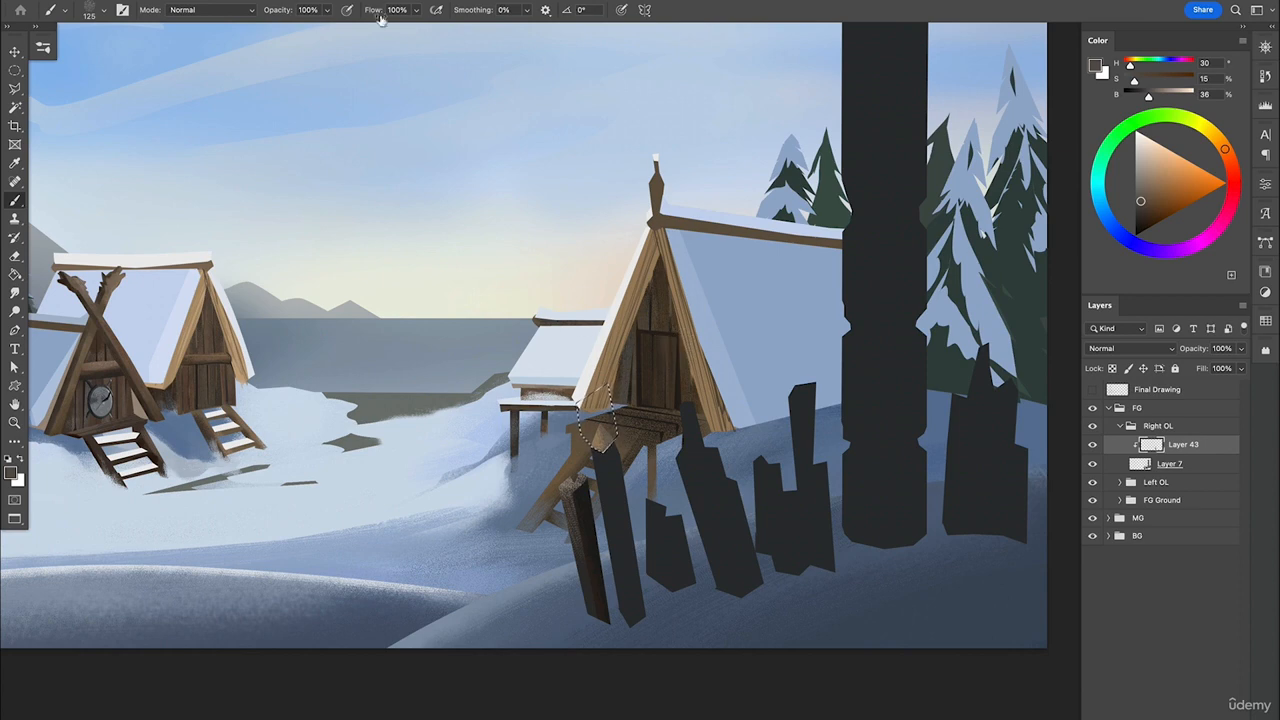
key(ctrl+d)
Lasso the second plank's front face and texture it with dark brown sampled from the leftmost plank, using the 125 px brush.
key(l)
click(606, 450)
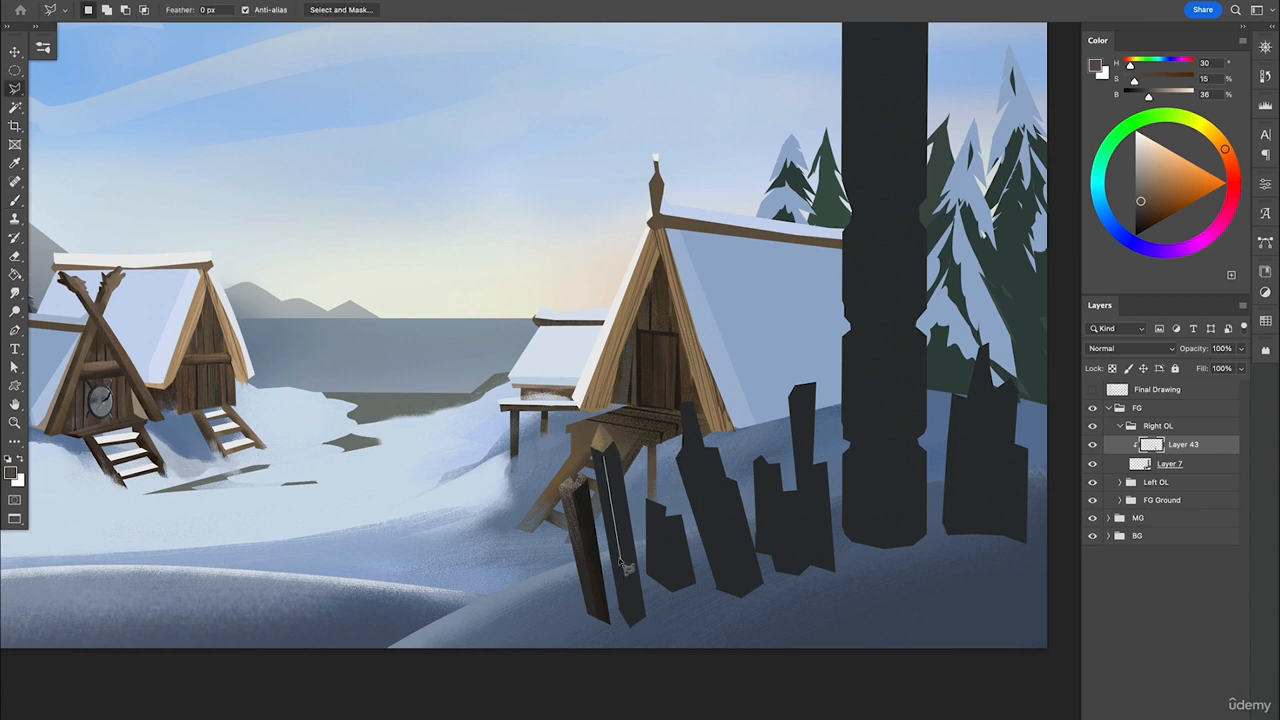
click(629, 634)
click(660, 623)
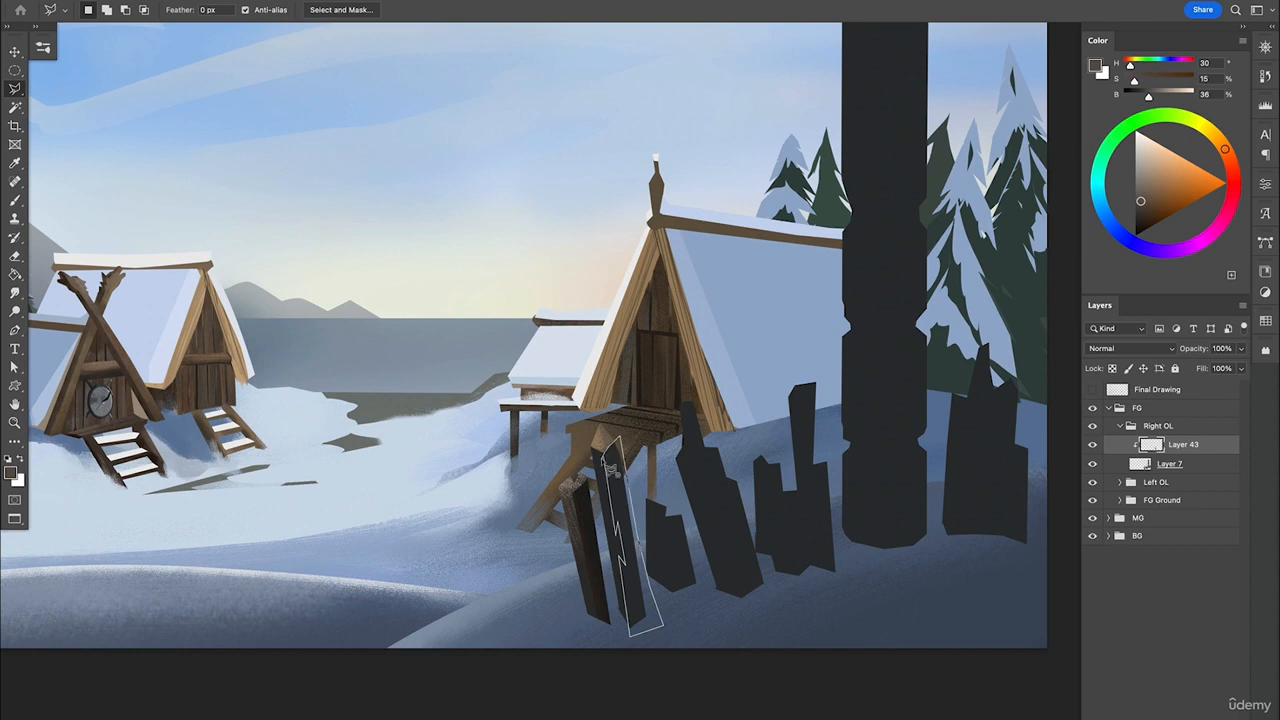
click(606, 461)
key(b)
alt+click(594, 520)
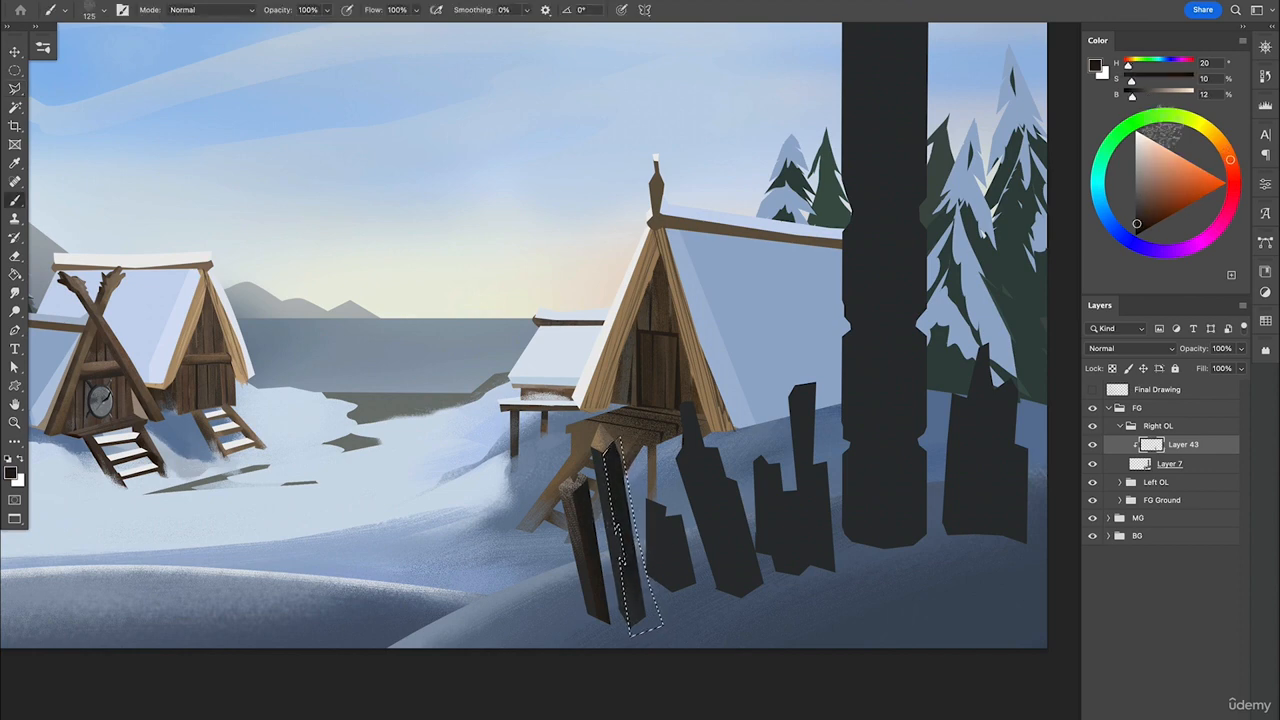
alt+click(606, 544)
Texture the faces of the remaining planks before the pillar with dark browns and a greyish blue at 47% brightness.
click(1136, 225)
right_click(775, 204)
double_click(867, 630)
click(1146, 217)
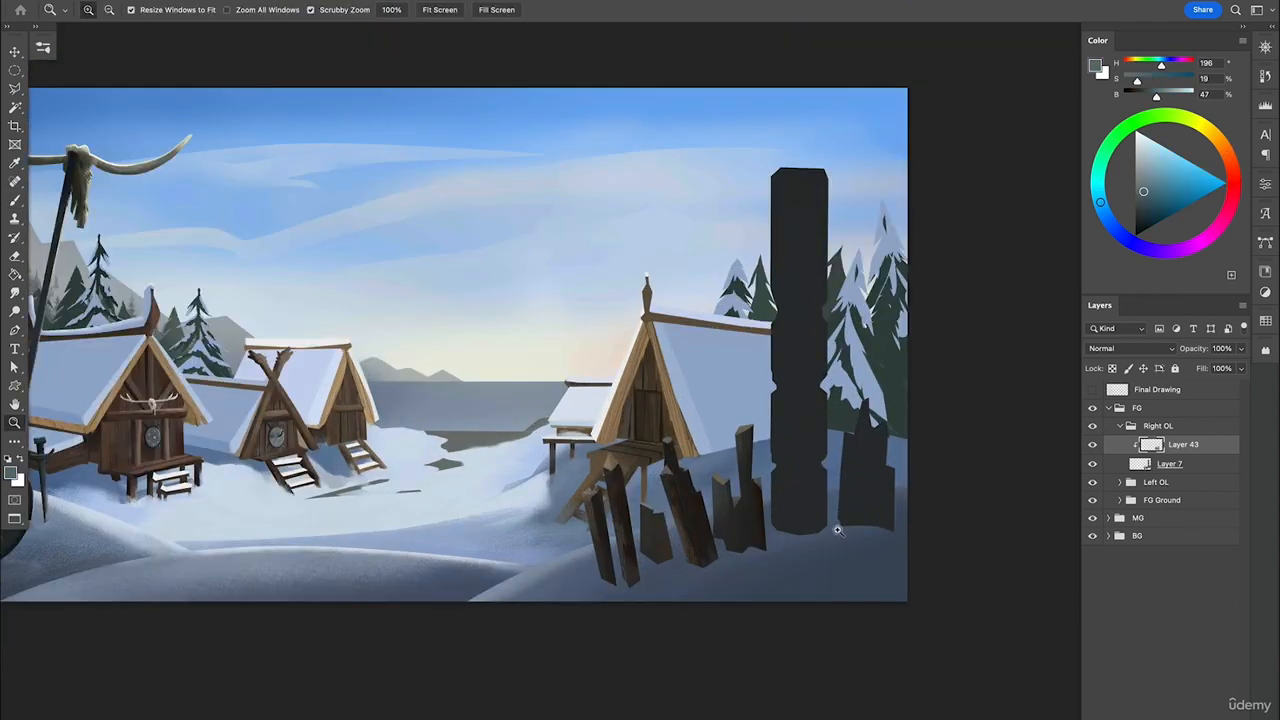
Lasso the tall pillar's top facet and narrow side facets down to the ground as one combined selection.
mouse_move(834, 531)
mouse_down()
mouse_move(820, 554)
mouse_move(657, 474)
mouse_up()
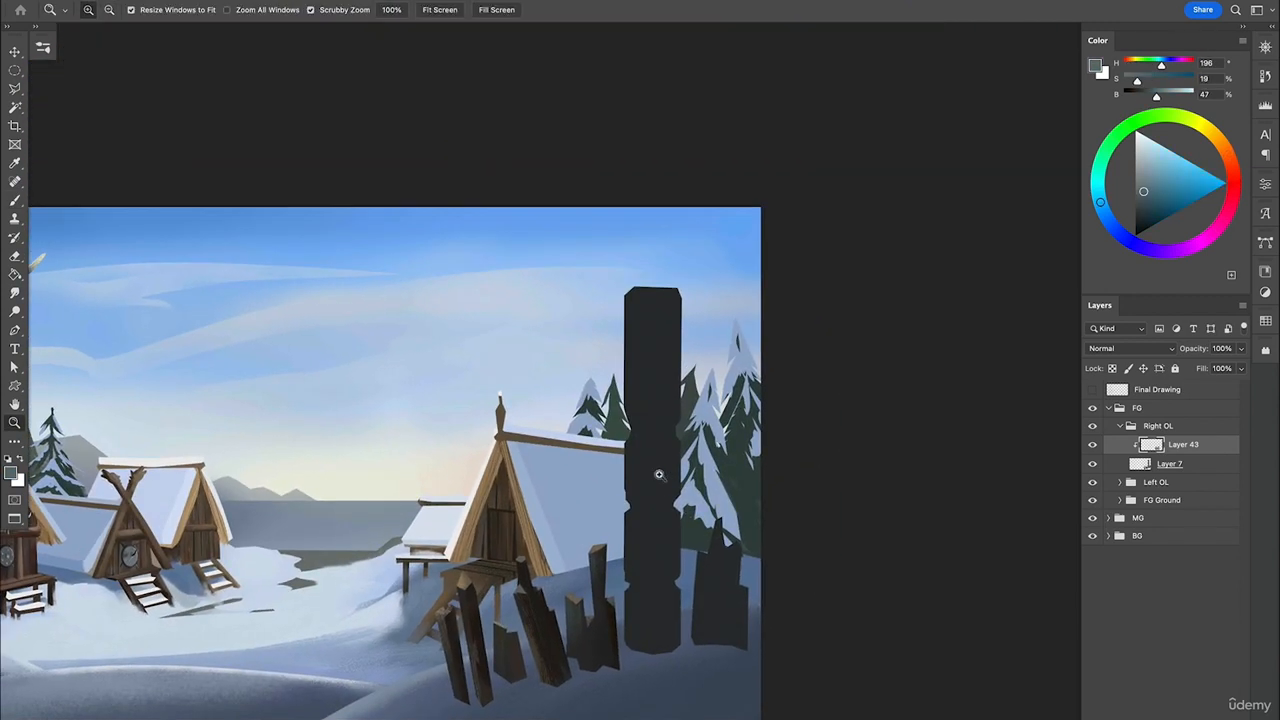
key(l)
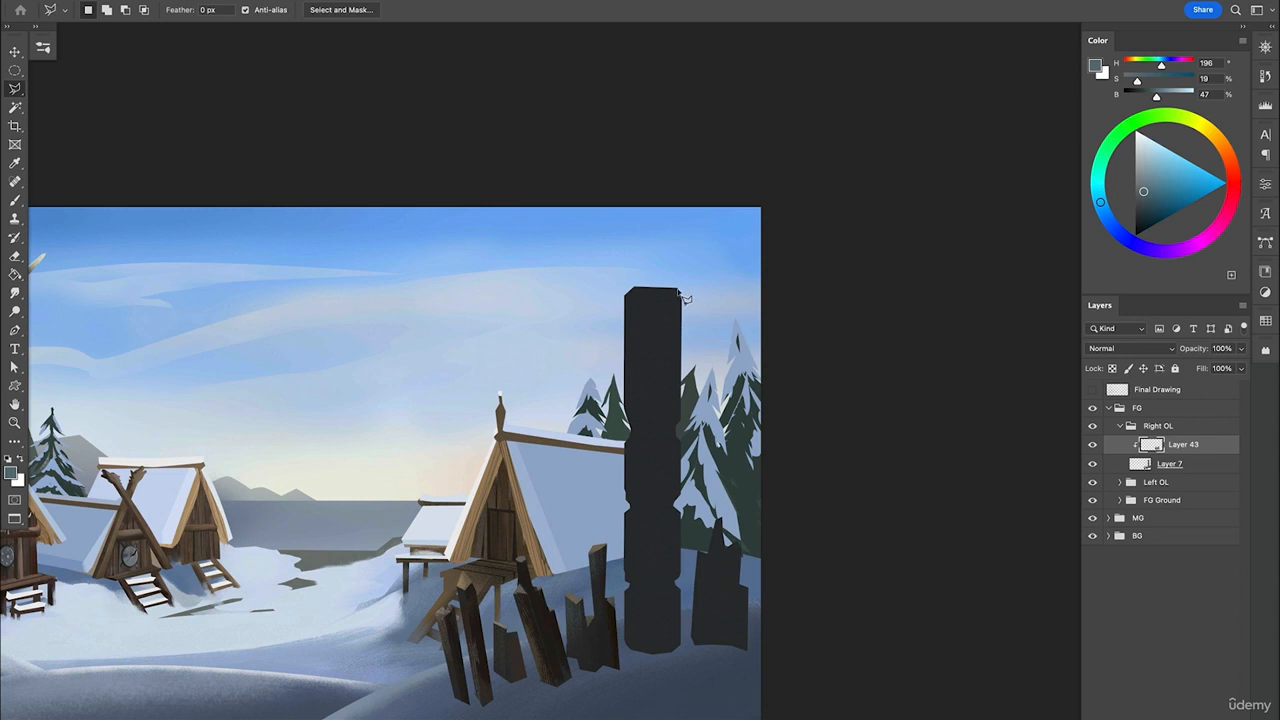
drag(684, 298, 606, 290)
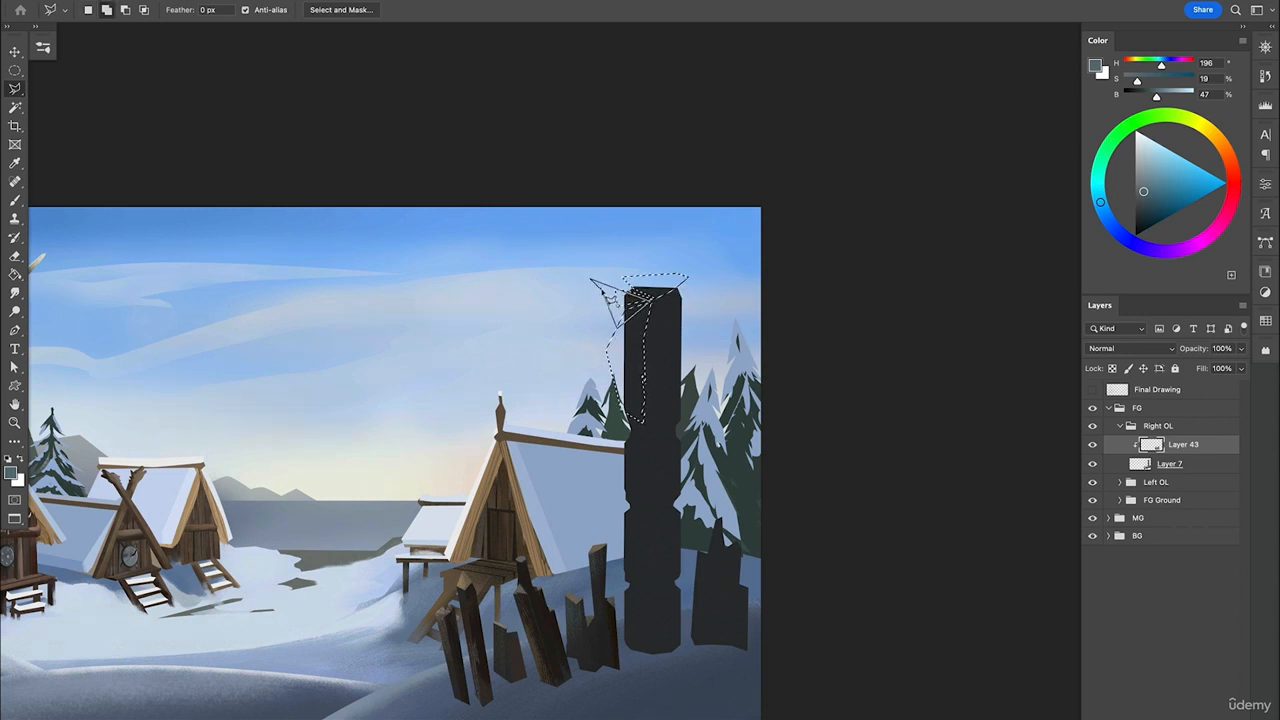
click(592, 282)
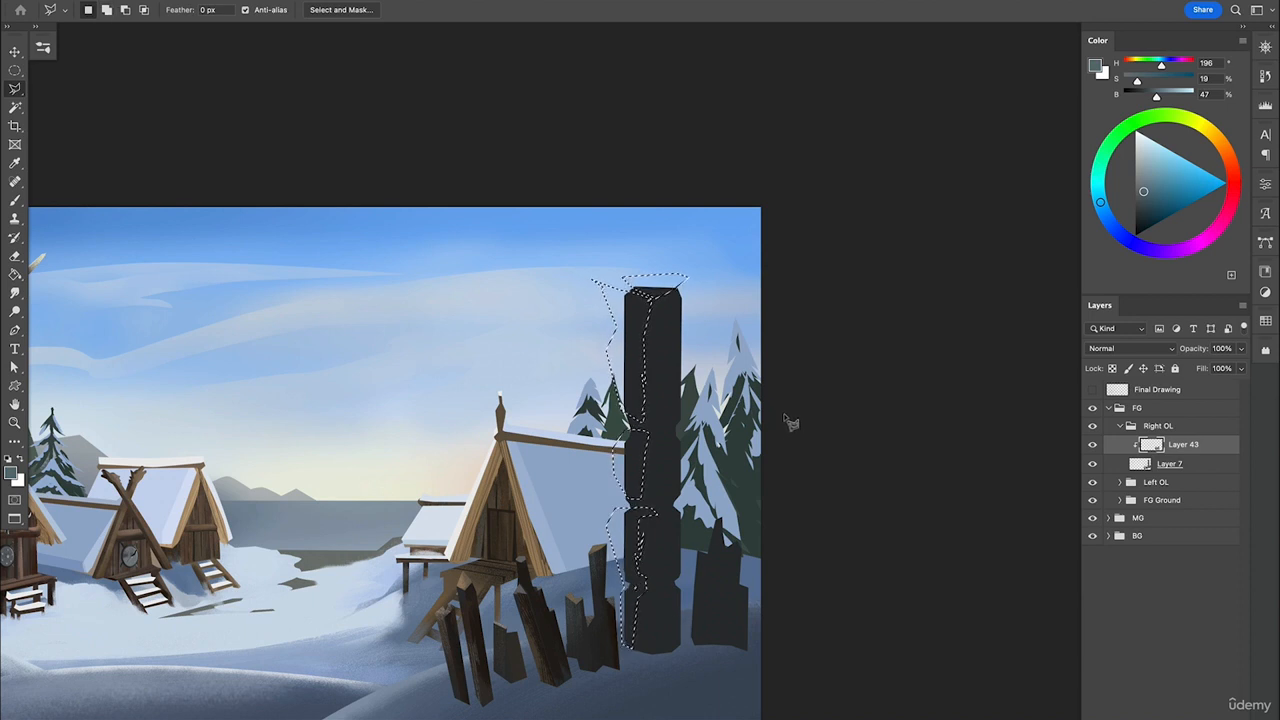
Tint the selected pillar facets with muted brown, blue, olive and red tones at 31% saturation and 42% brightness.
key(b)
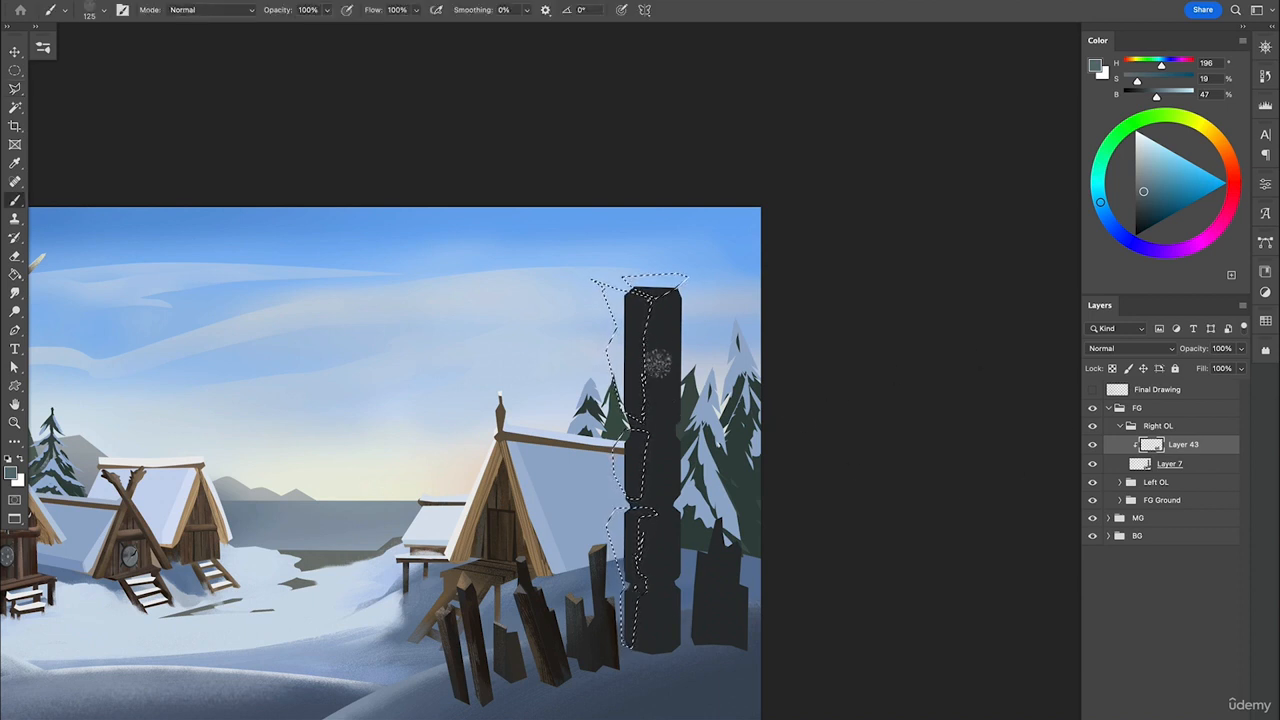
alt+click(547, 607)
drag(1142, 205, 1147, 198)
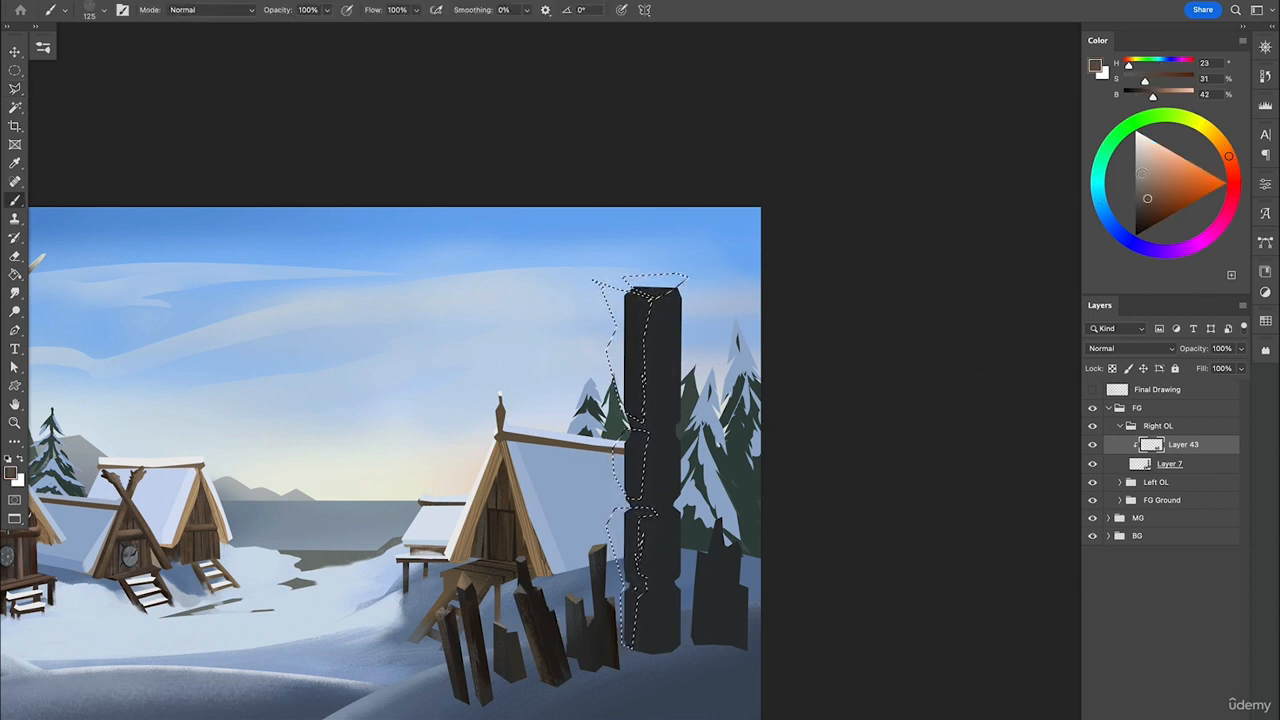
click(1105, 213)
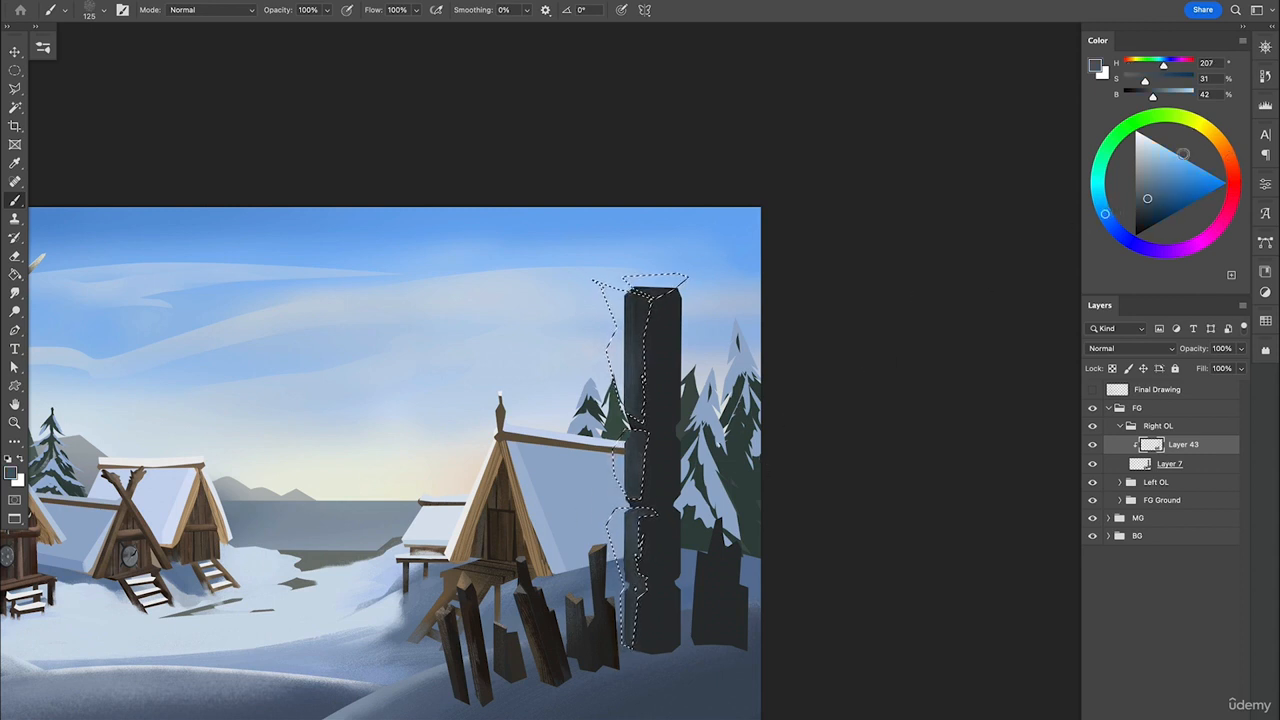
click(1209, 131)
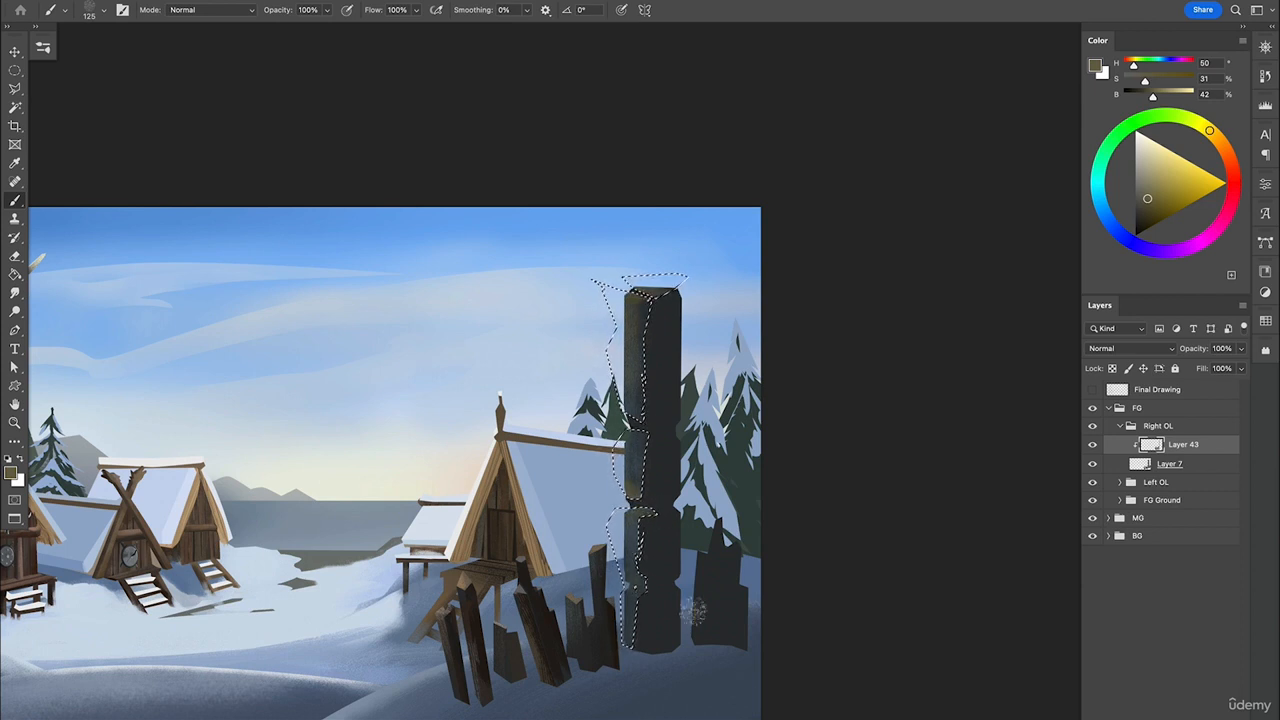
click(1233, 168)
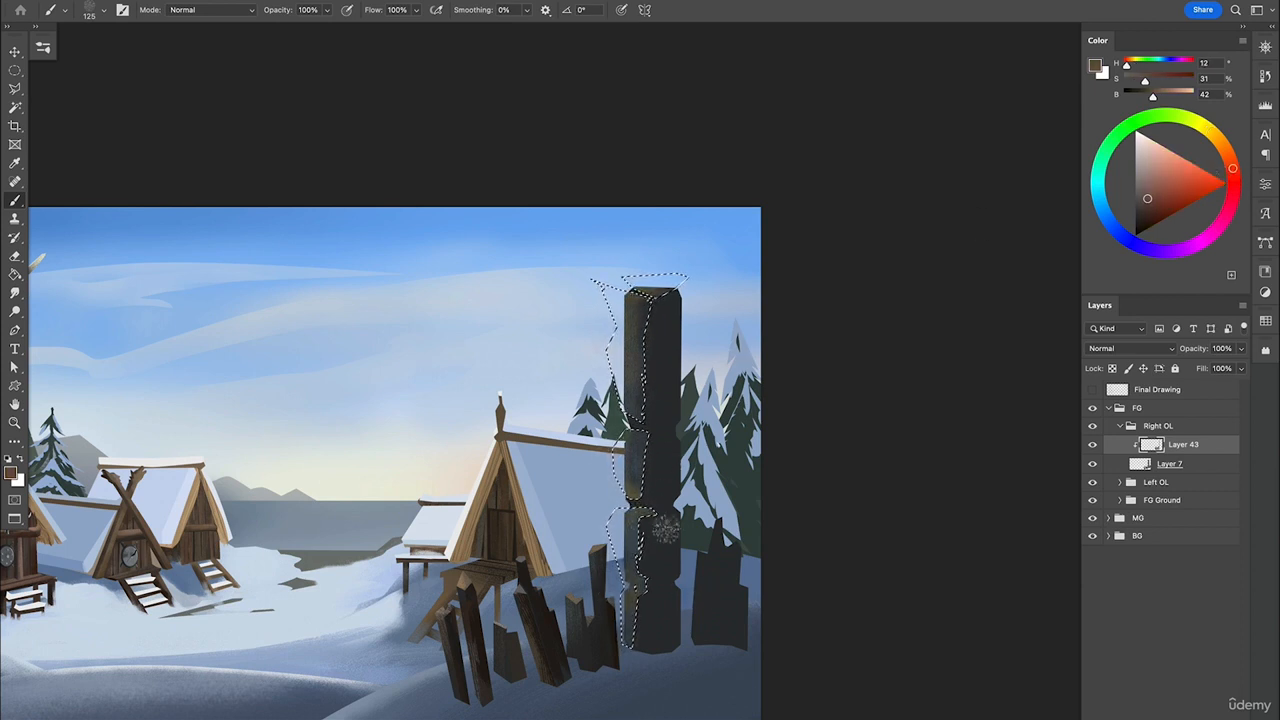
Paint wood grain on the selected pillar facets in reddish brown and blue-grey with the 80 px textured brush.
right_click(906, 291)
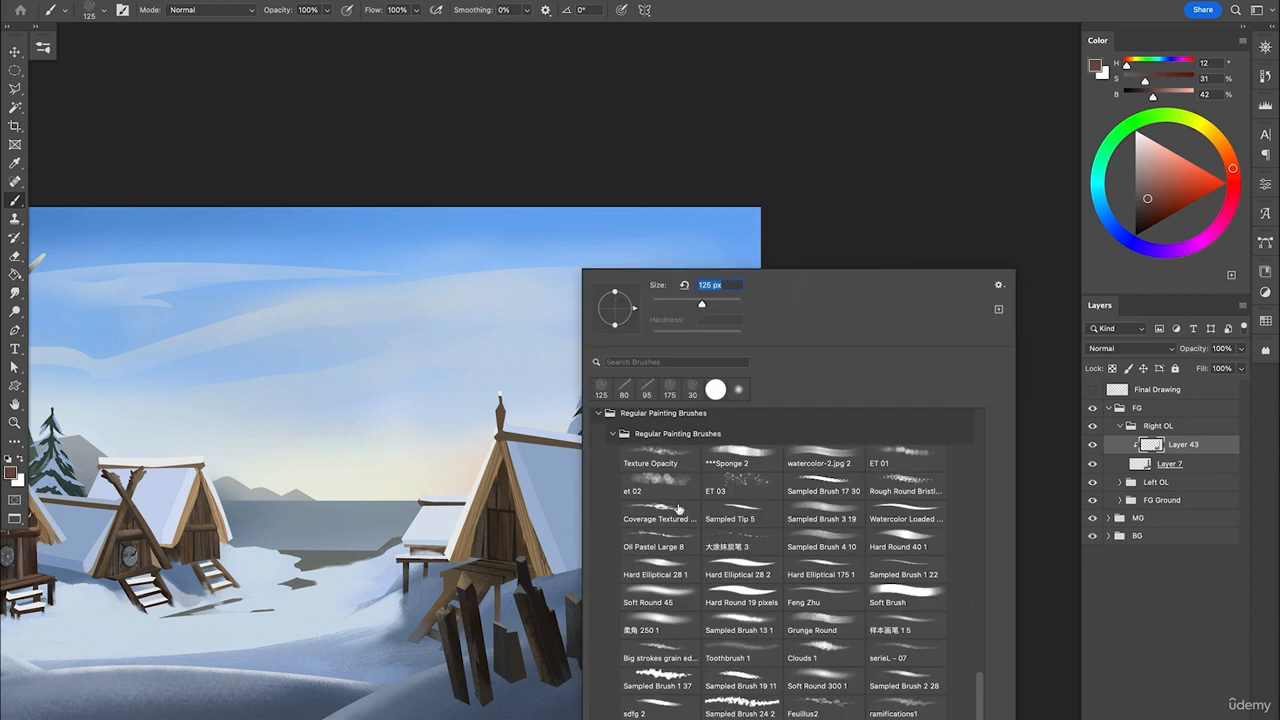
double_click(625, 390)
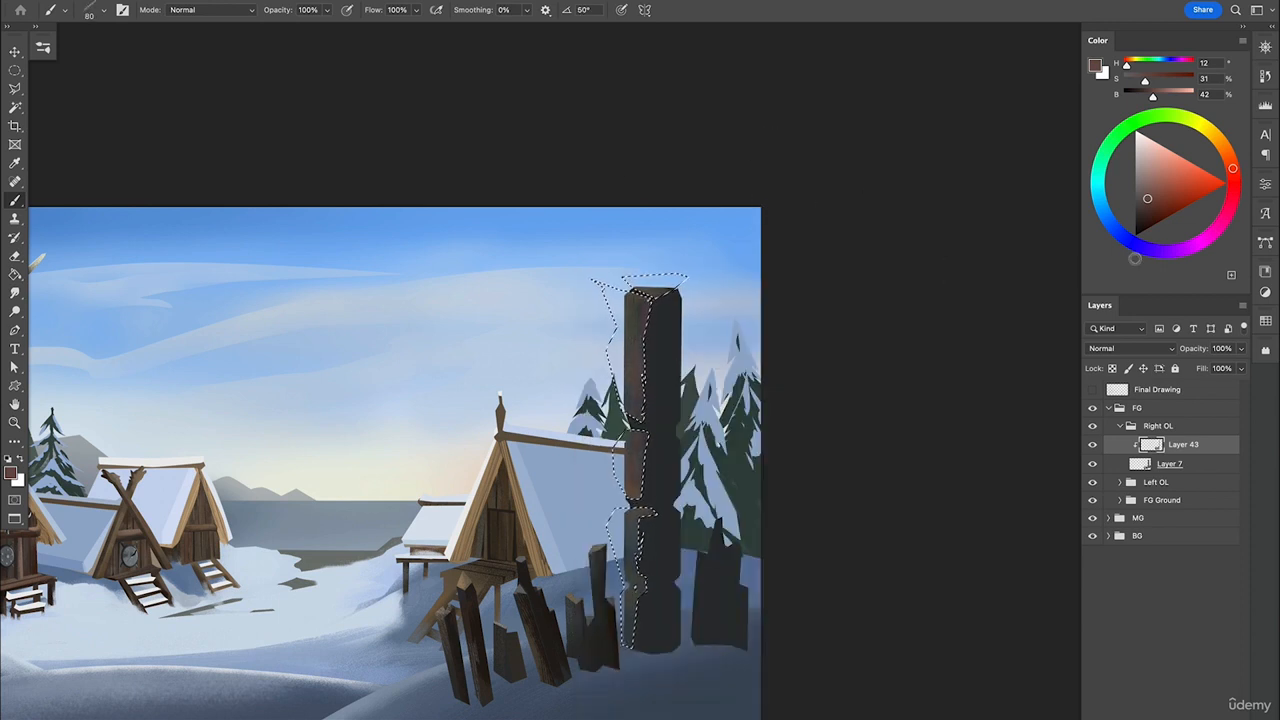
click(1146, 216)
alt+click(636, 538)
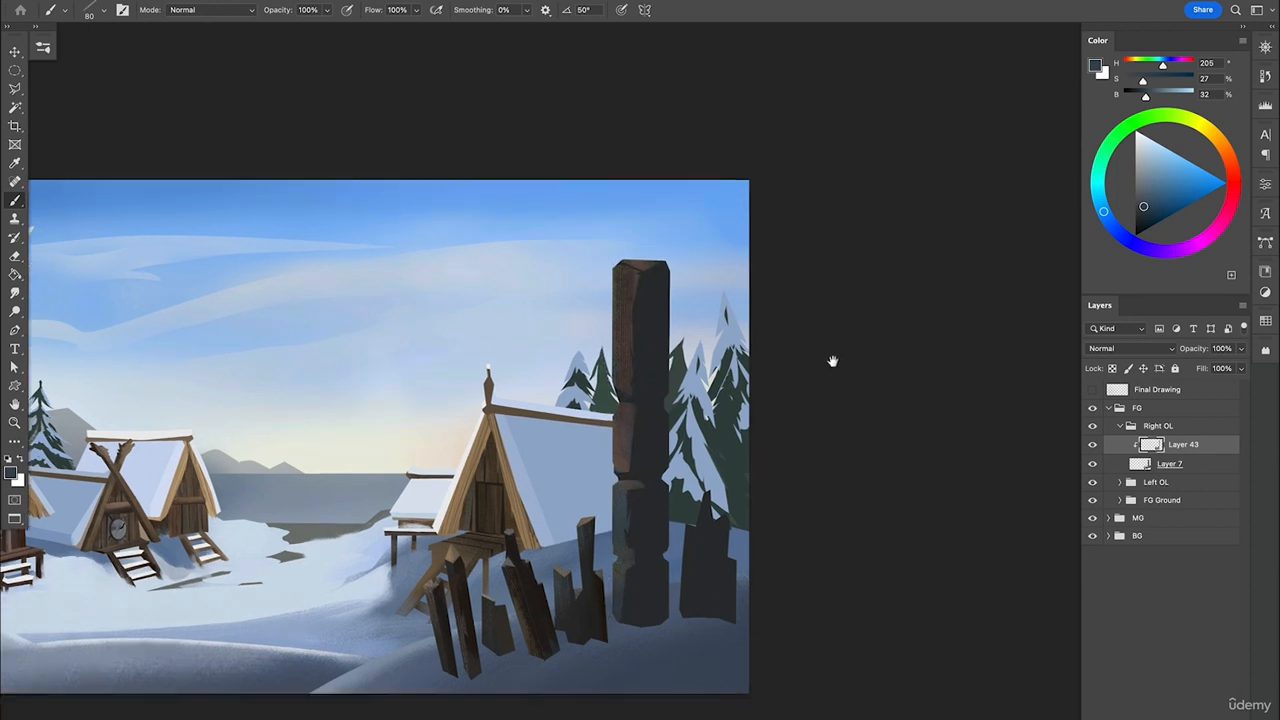
key(z)
click(745, 366)
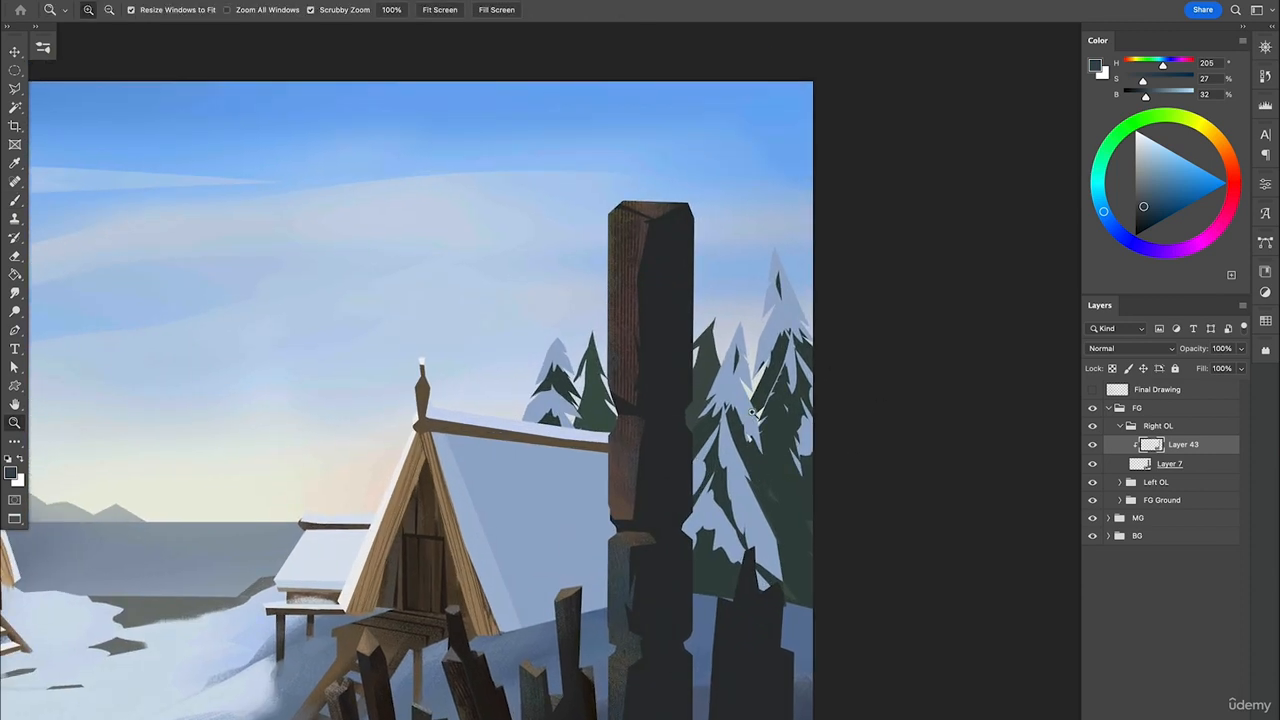
Darken the side facets' grain with dark brown at 13% brightness, invert the selection and texture the pillar's front face.
key(b)
alt+click(493, 701)
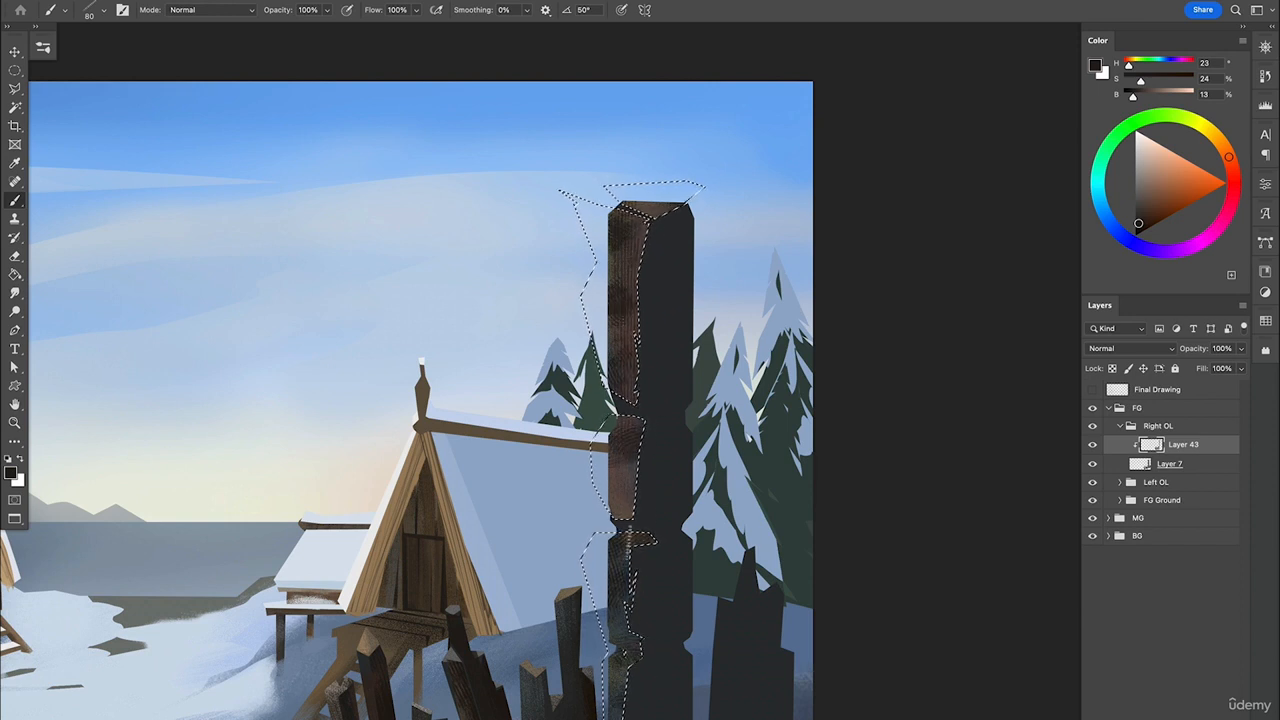
click(280, 2)
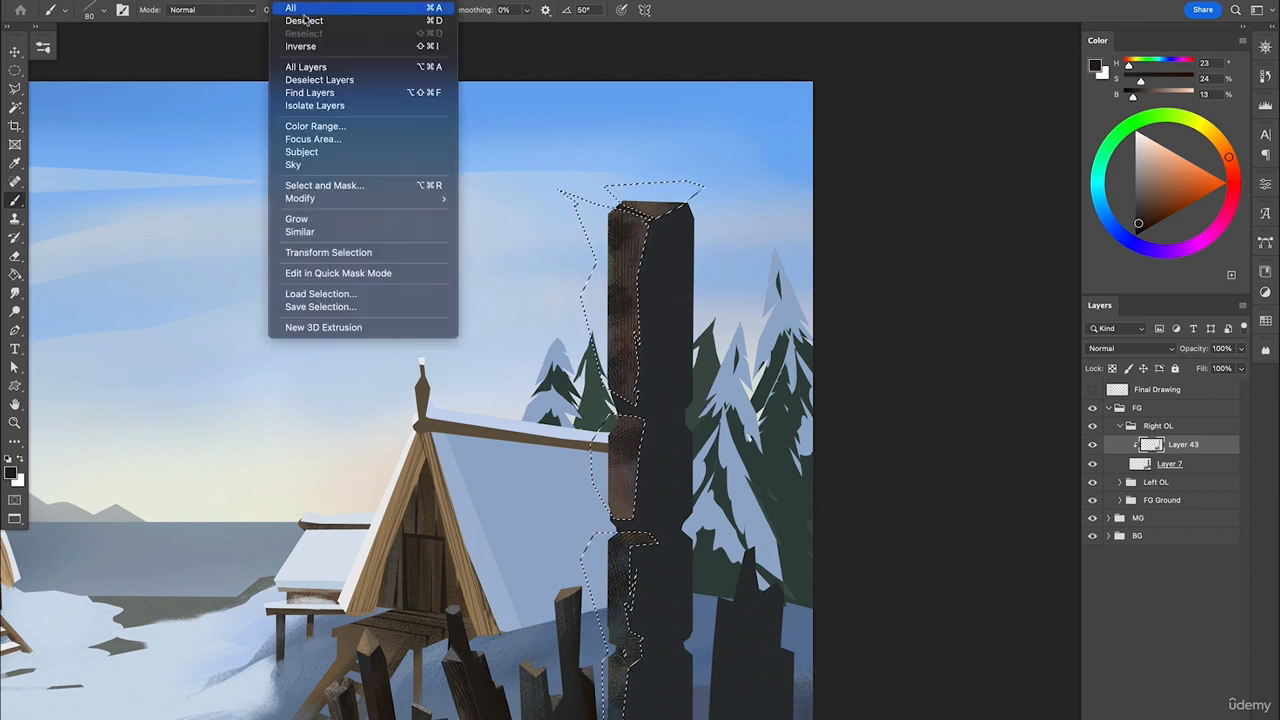
click(694, 203)
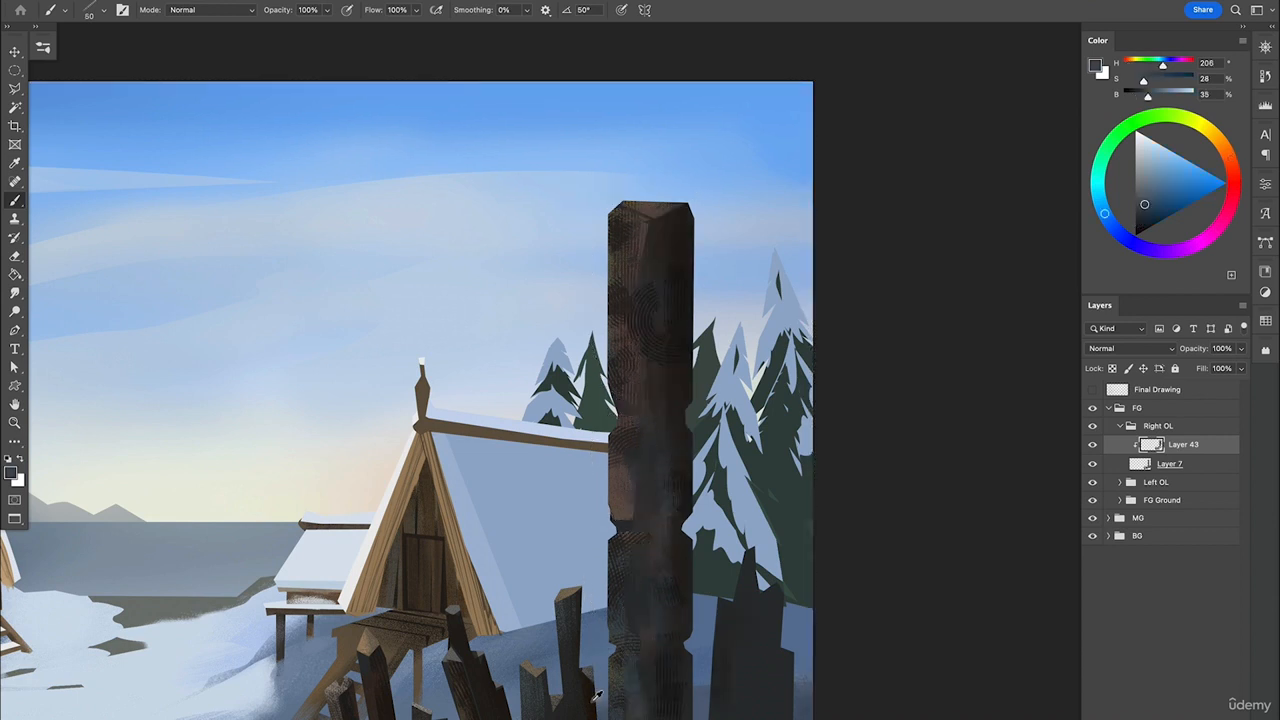
Highlight the pillar's notch edges and top rim with beige at 78% brightness.
alt+click(597, 697)
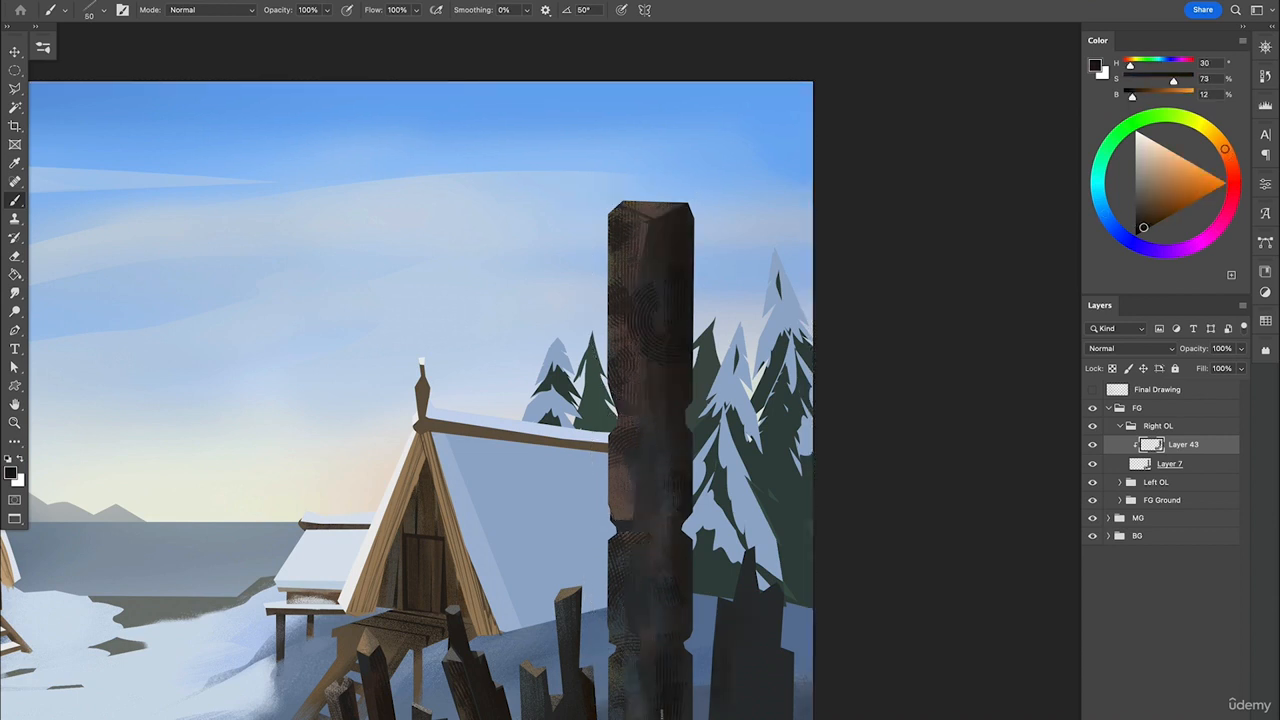
click(1151, 163)
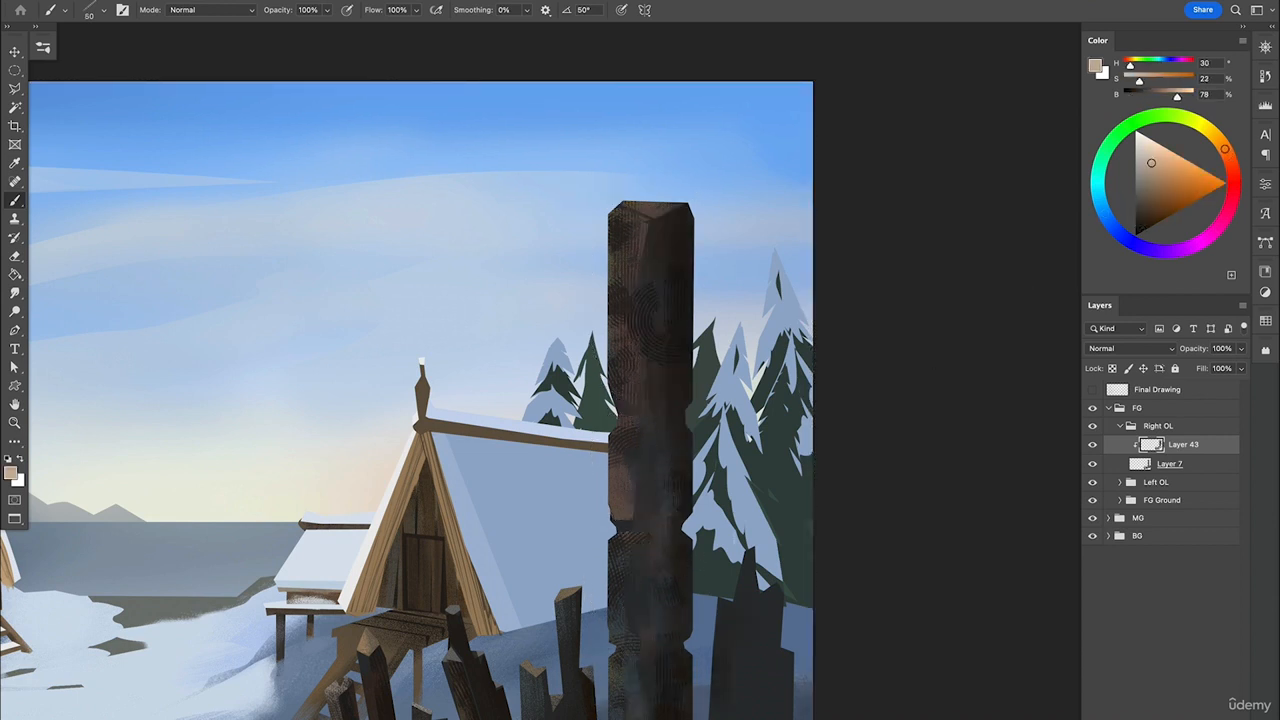
drag(616, 538, 630, 545)
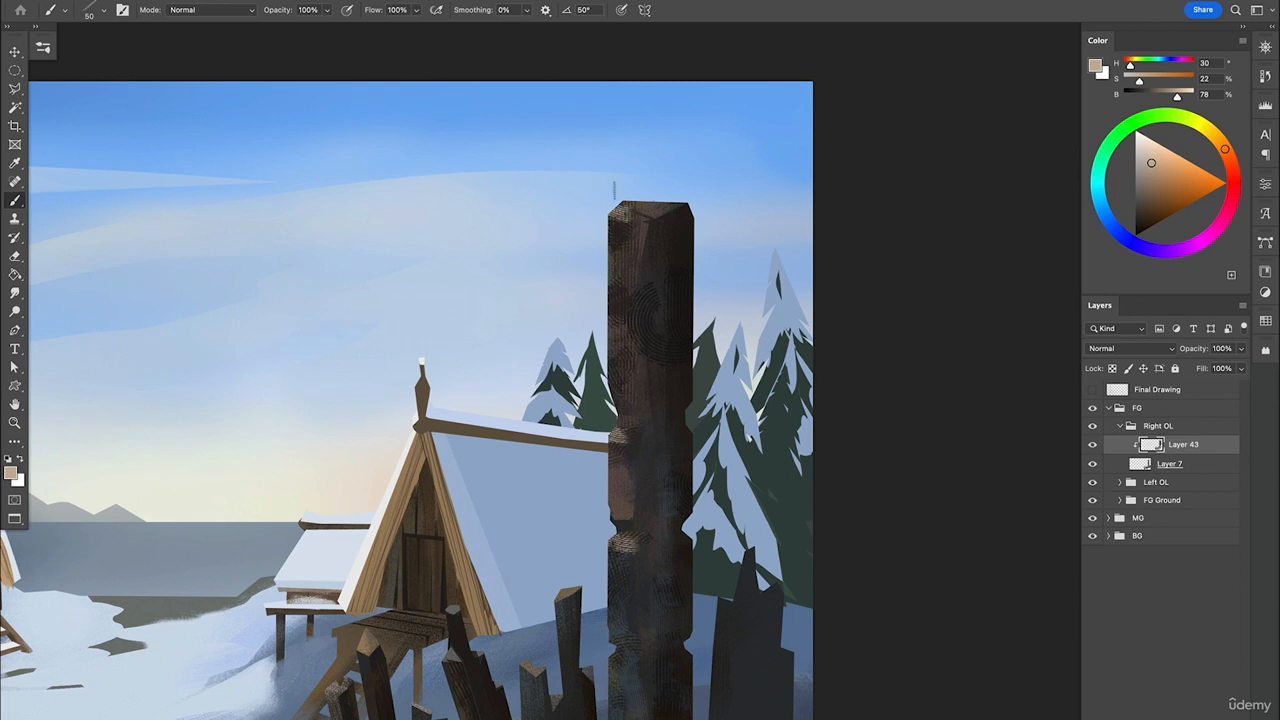
drag(624, 206, 676, 208)
key(ctrl+minus)
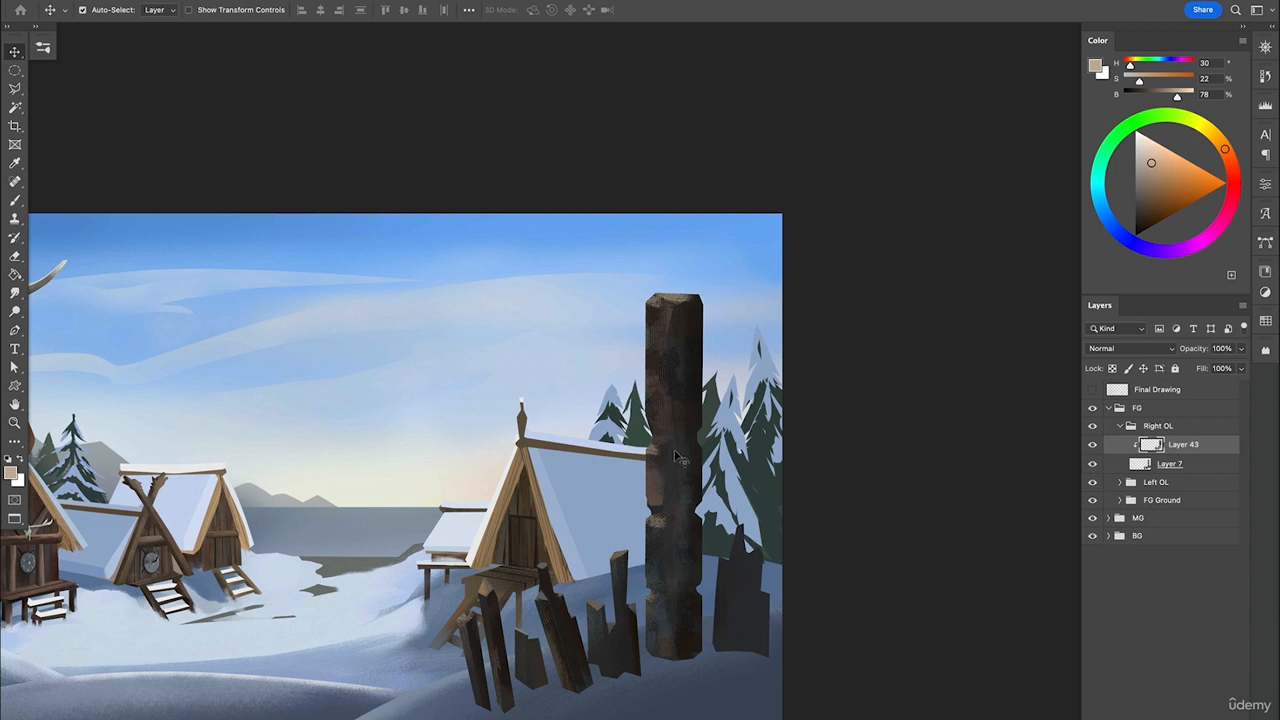
Deepen the pillar's shading with near-black at 10% brightness and sampled browns, and texture the planks beyond it dark brown.
key(b)
alt+click(692, 614)
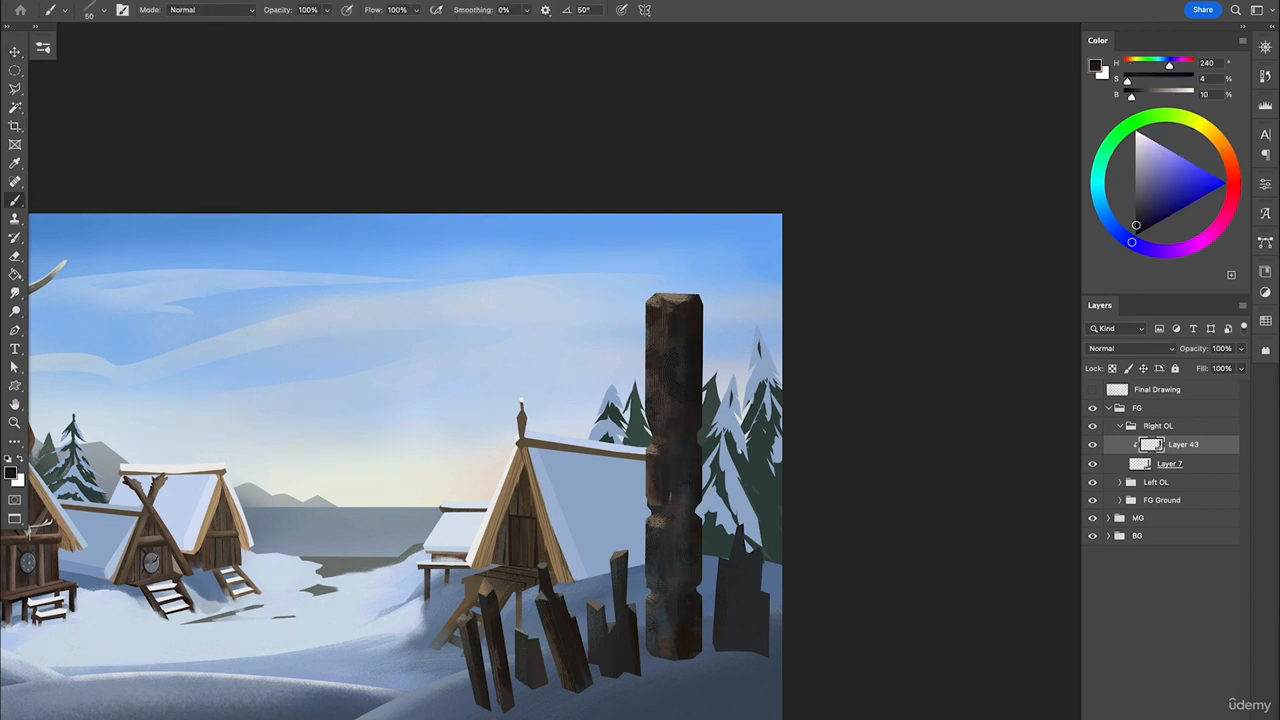
alt+click(683, 548)
drag(681, 489, 681, 540)
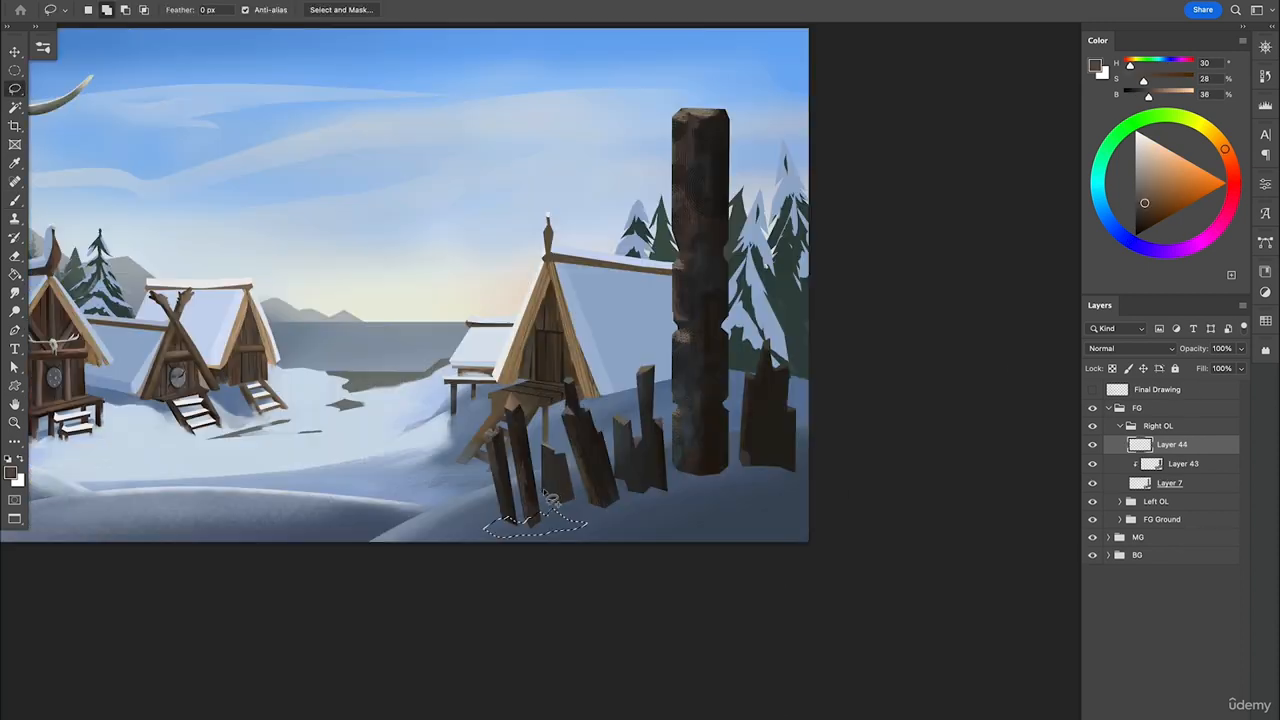
On a new layer, lasso a snow drift along the bases of the planks and pillar and fill it with sampled snow blue.
drag(541, 494, 598, 513)
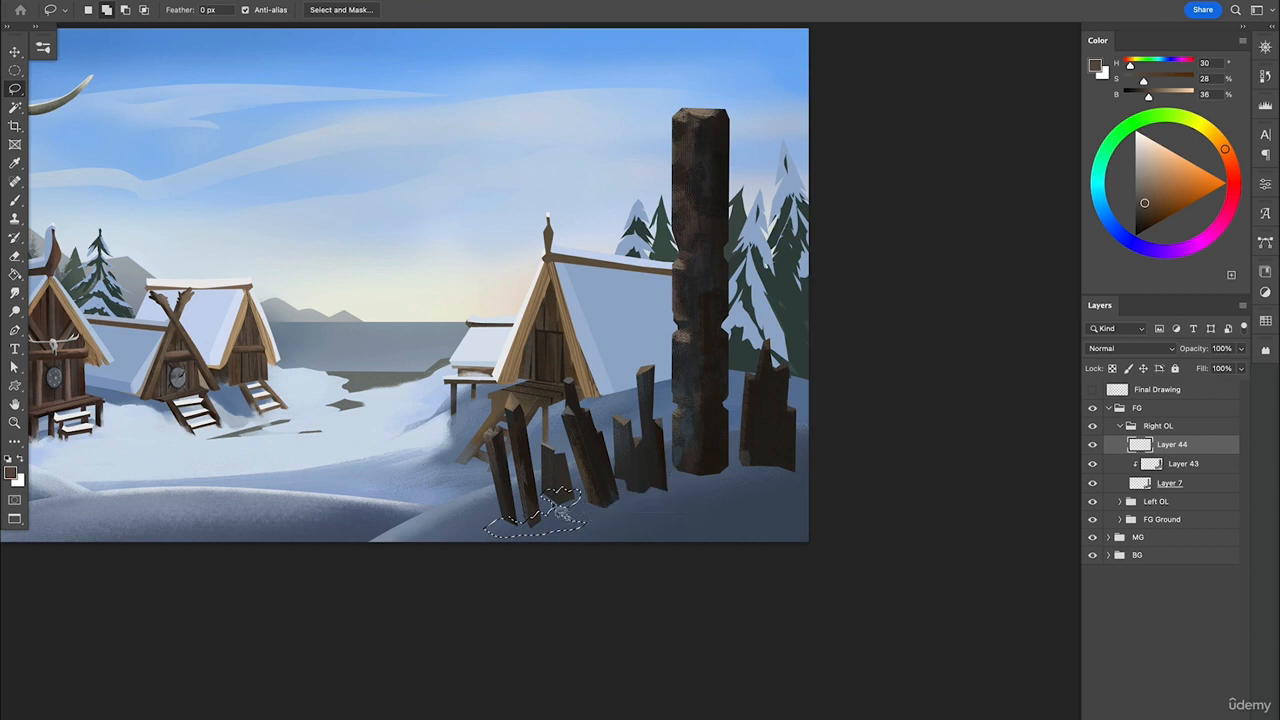
mouse_move(668, 467)
mouse_down()
mouse_move(801, 472)
mouse_move(682, 492)
mouse_up()
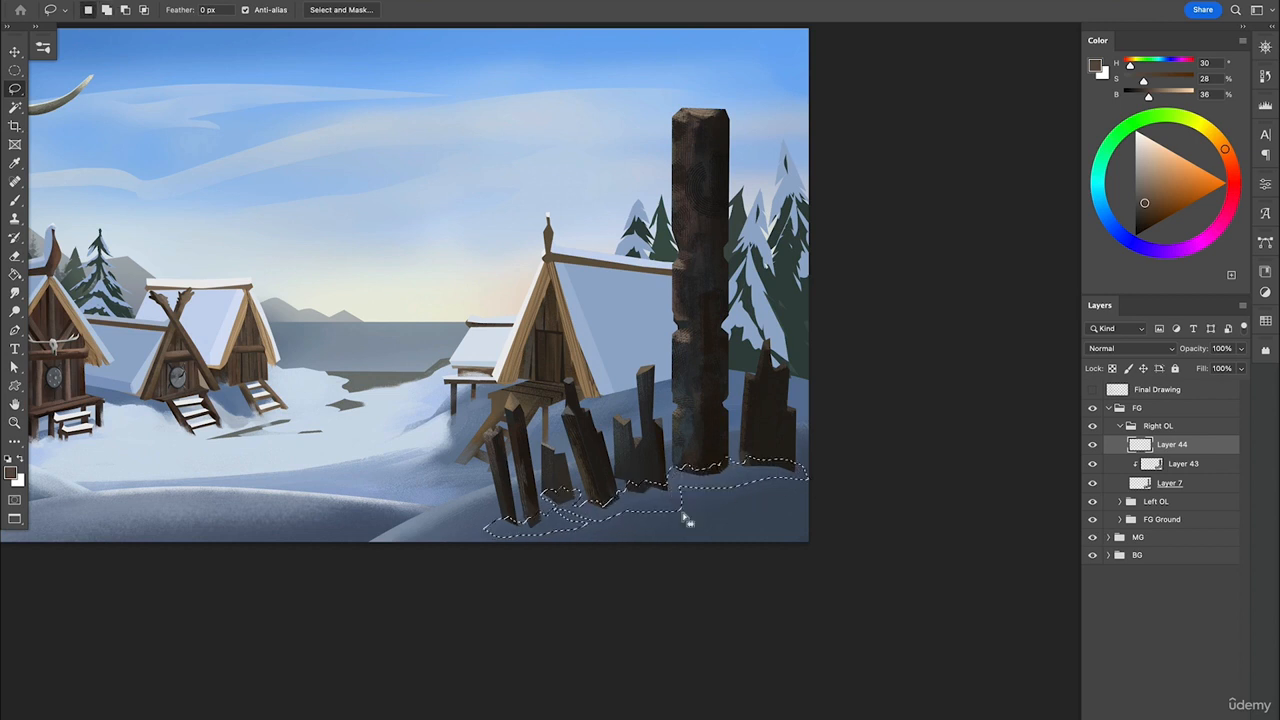
key(i)
click(726, 515)
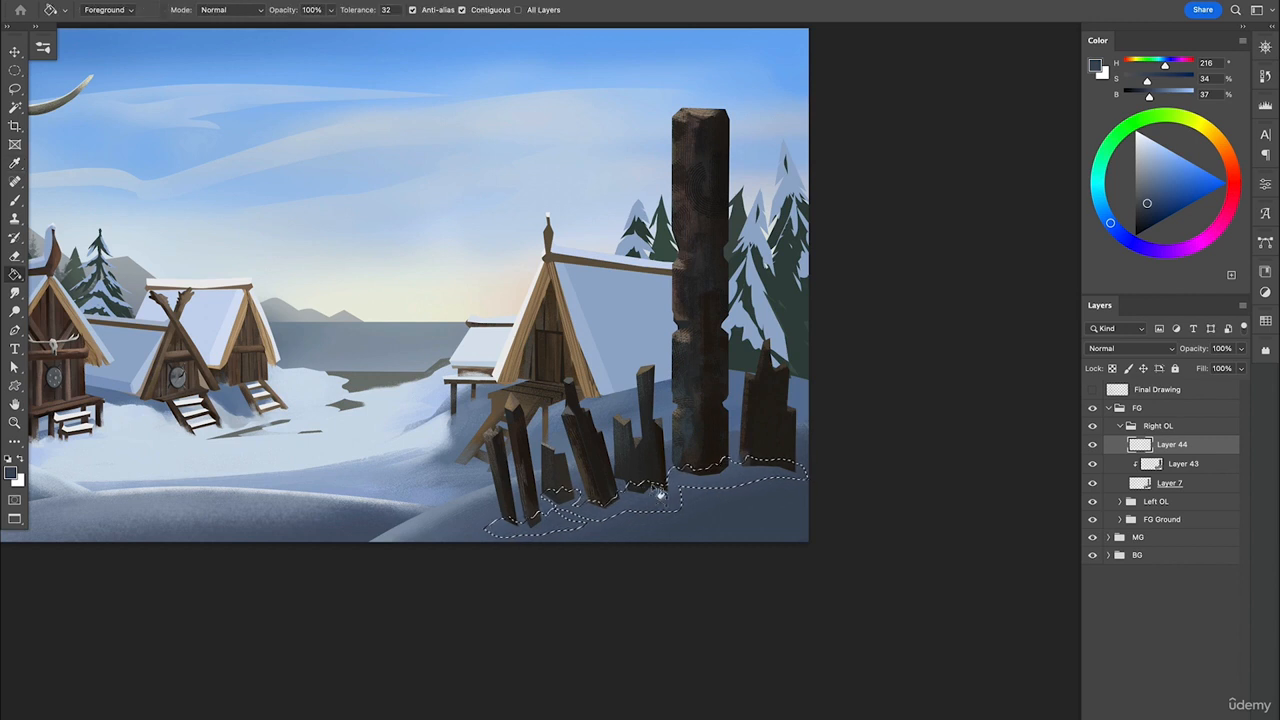
Brush lighter sampled snow blues over the selected drift with the 125 px textured brush and deselect.
key(b)
right_click(532, 181)
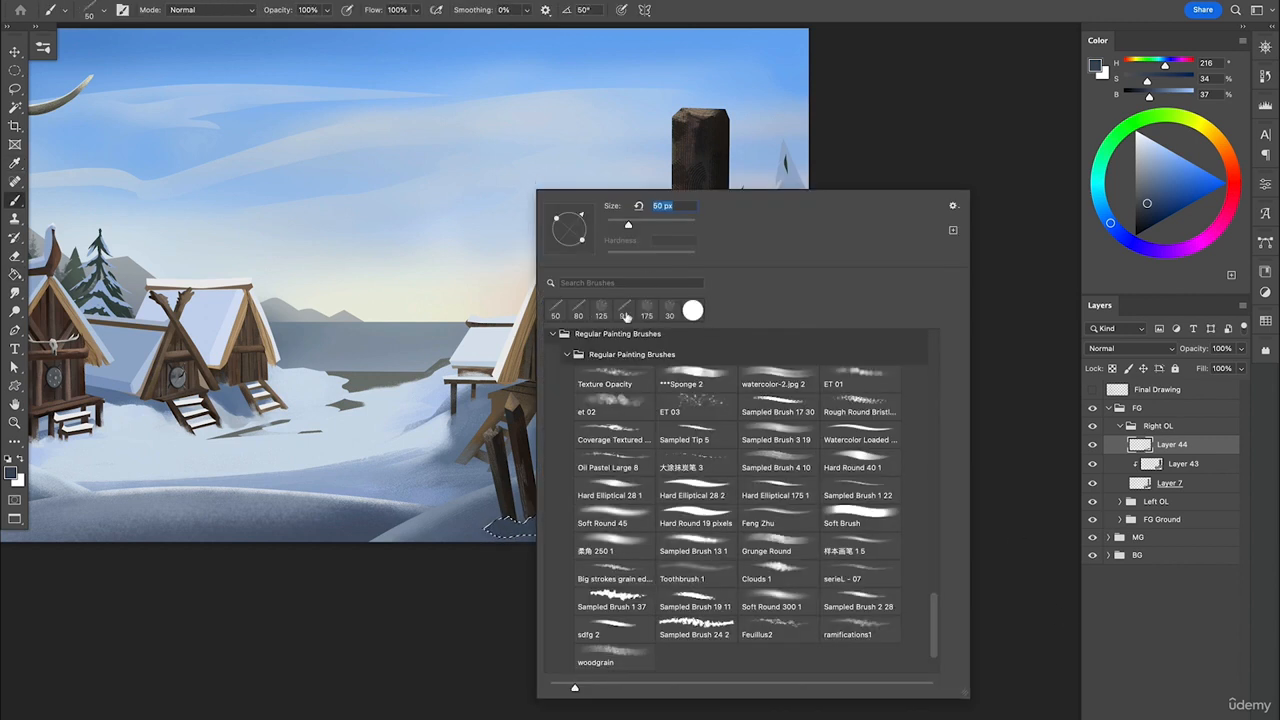
click(602, 307)
click(421, 631)
alt+click(414, 516)
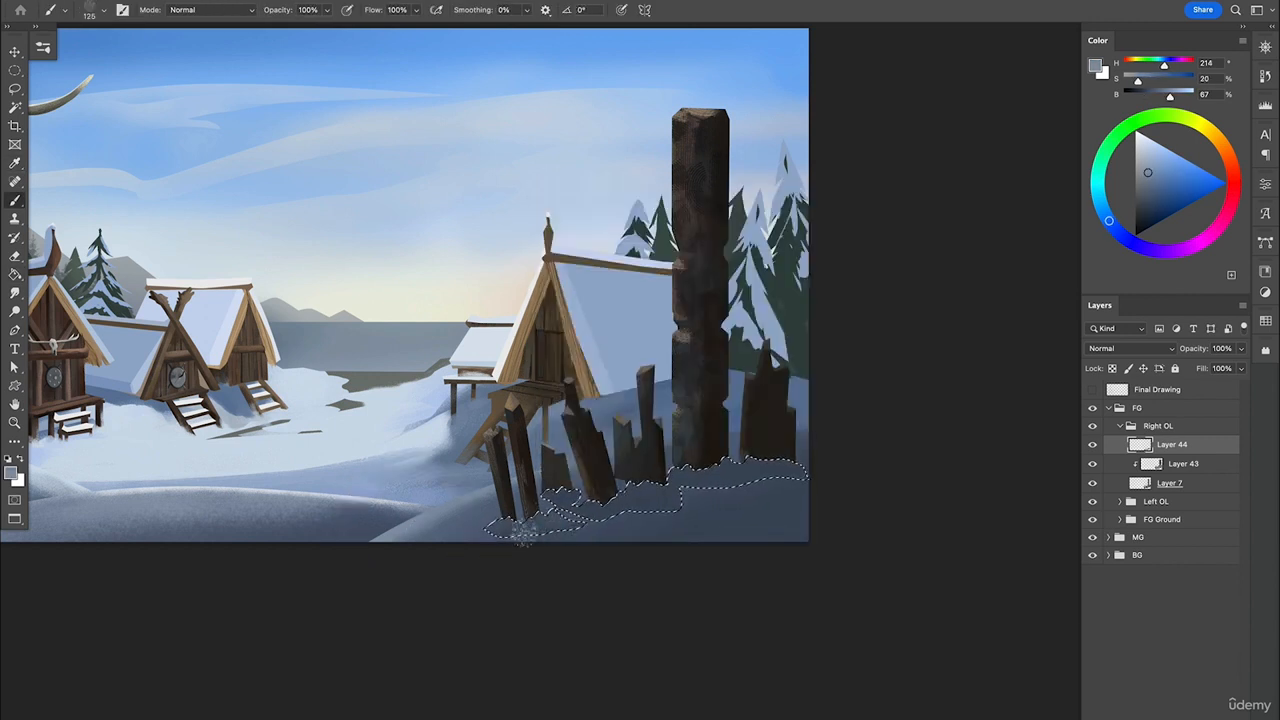
alt+click(427, 527)
click(1154, 212)
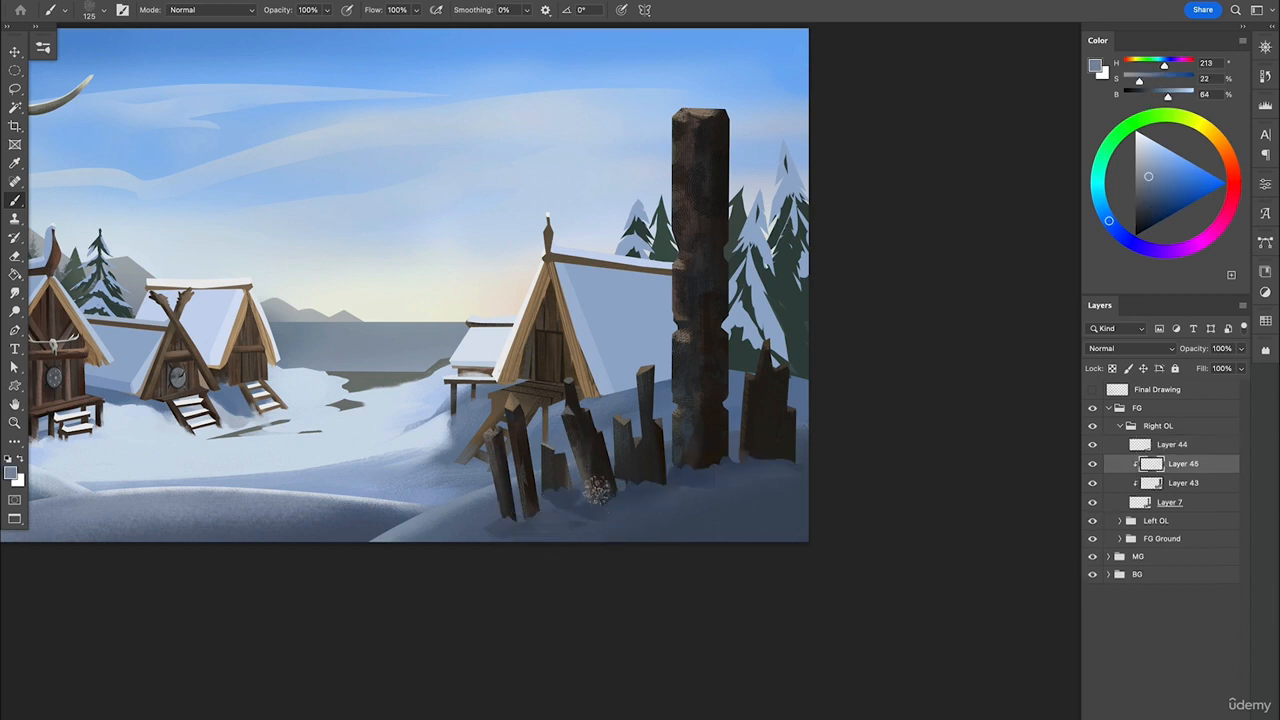
Dust the lower ends of the planks and pillar with sampled snow blues on a new layer clipped to the fence silhouettes.
mouse_move(716, 465)
mouse_down()
mouse_move(711, 502)
mouse_move(678, 470)
mouse_move(708, 460)
mouse_move(693, 481)
mouse_move(733, 458)
mouse_up()
alt+click(678, 473)
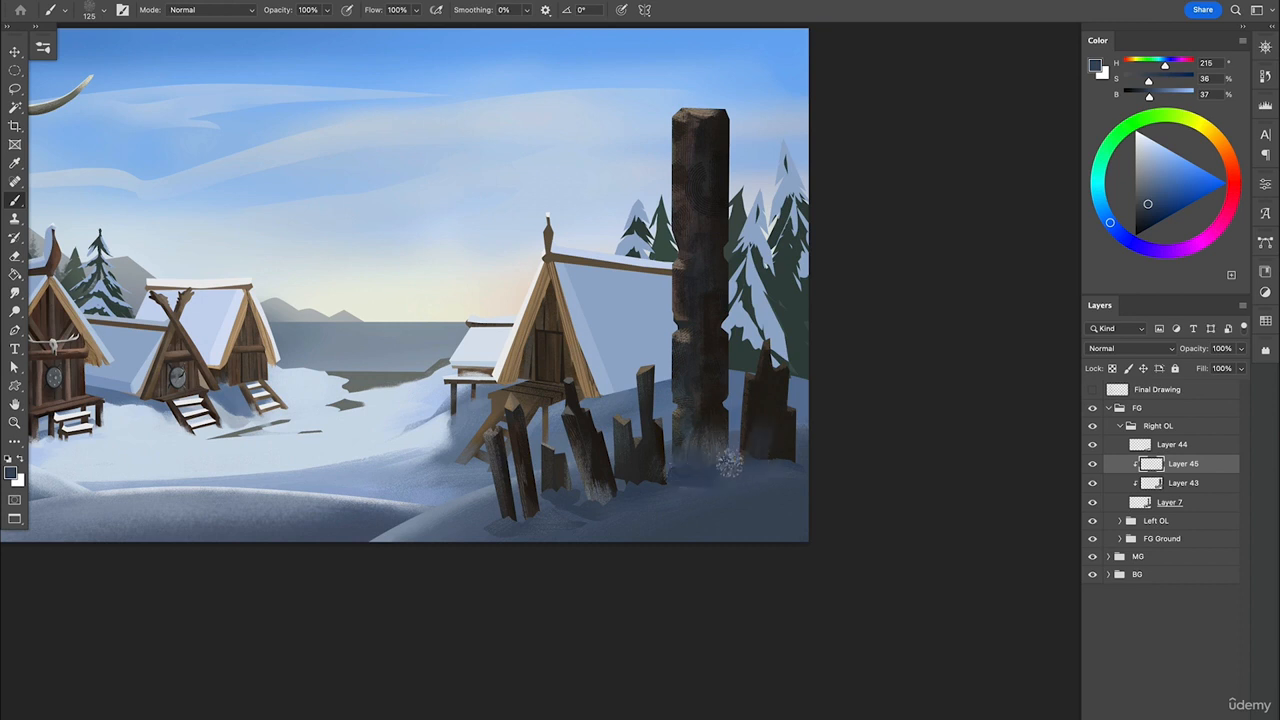
alt+click(730, 463)
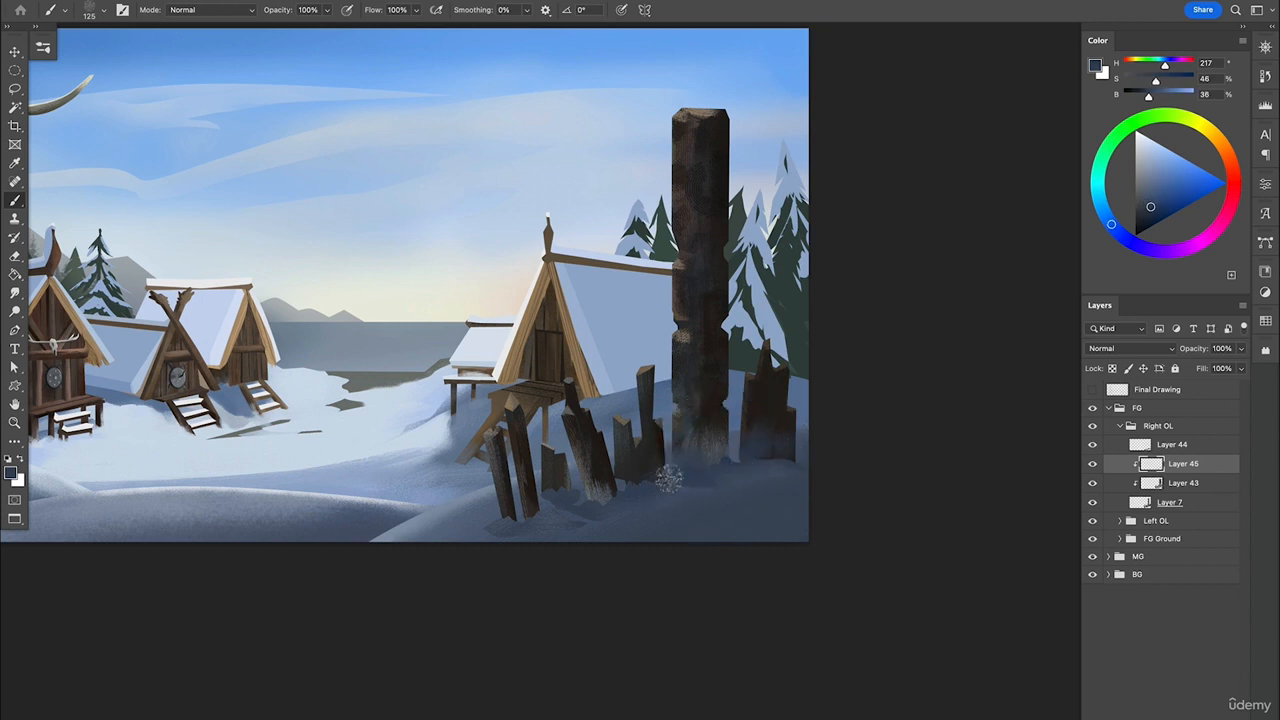
Frost the upper part of the pillar with vertical strokes of a sampled snow blue.
alt+click(484, 494)
drag(681, 119, 679, 202)
mouse_move(717, 118)
mouse_down()
mouse_move(684, 120)
mouse_move(714, 117)
mouse_move(692, 178)
mouse_up()
key(super+z)
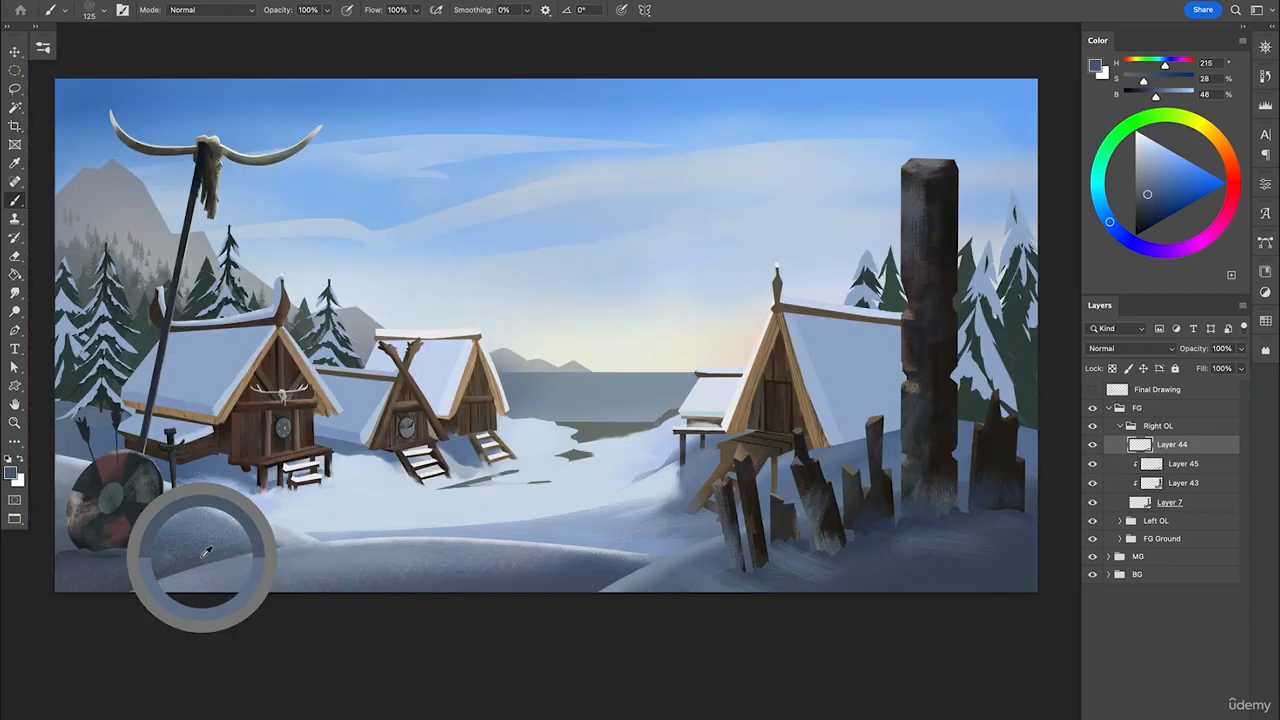
Select the snow drift layer and blend the snow around the fence with a 250 px brush in sampled foreground snow blues.
key(super+0)
key(alt+bracketright)
alt+click(200, 543)
key(bracketright)
key(bracketright)
key(bracketright)
key(bracketright)
key(bracketright)
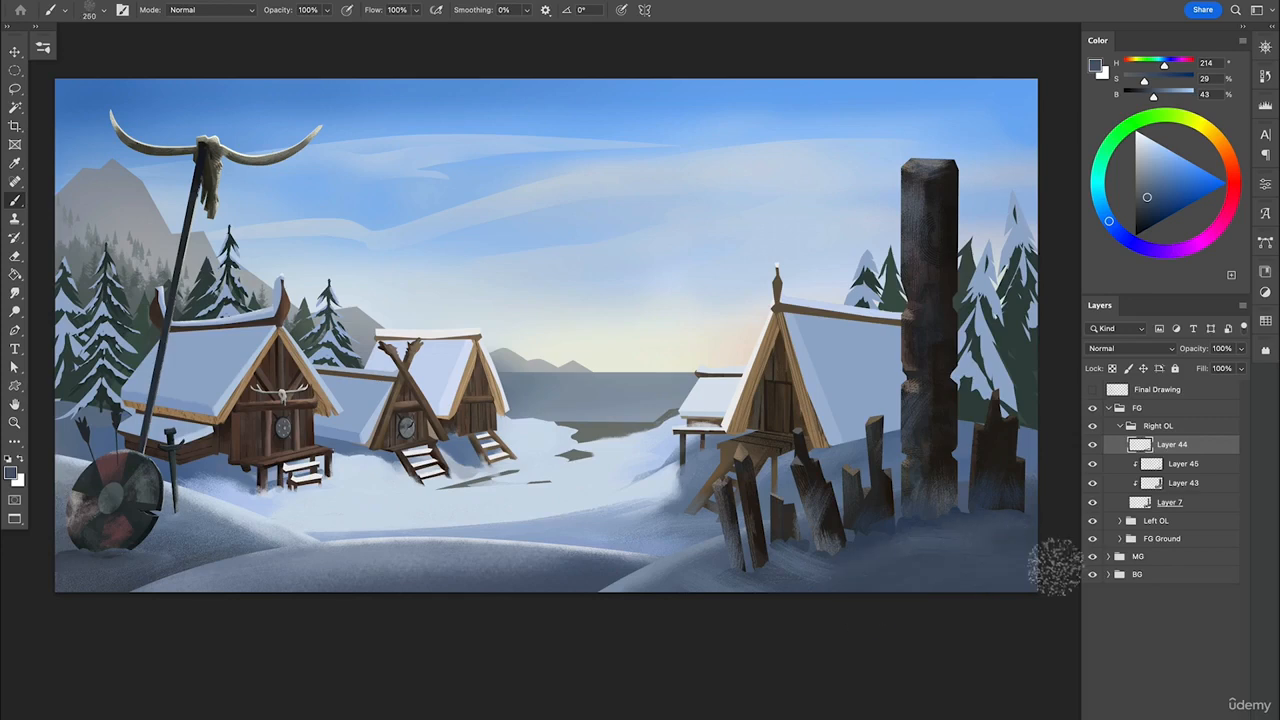
alt+click(145, 580)
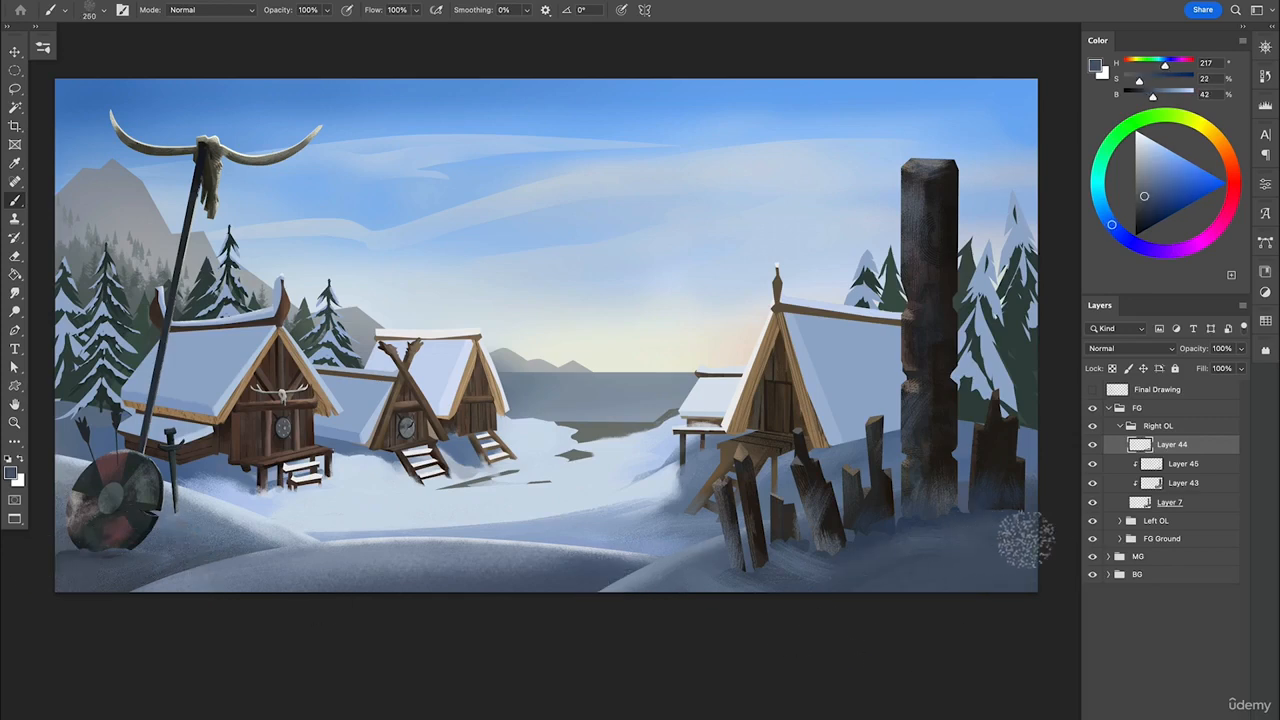
alt+click(614, 572)
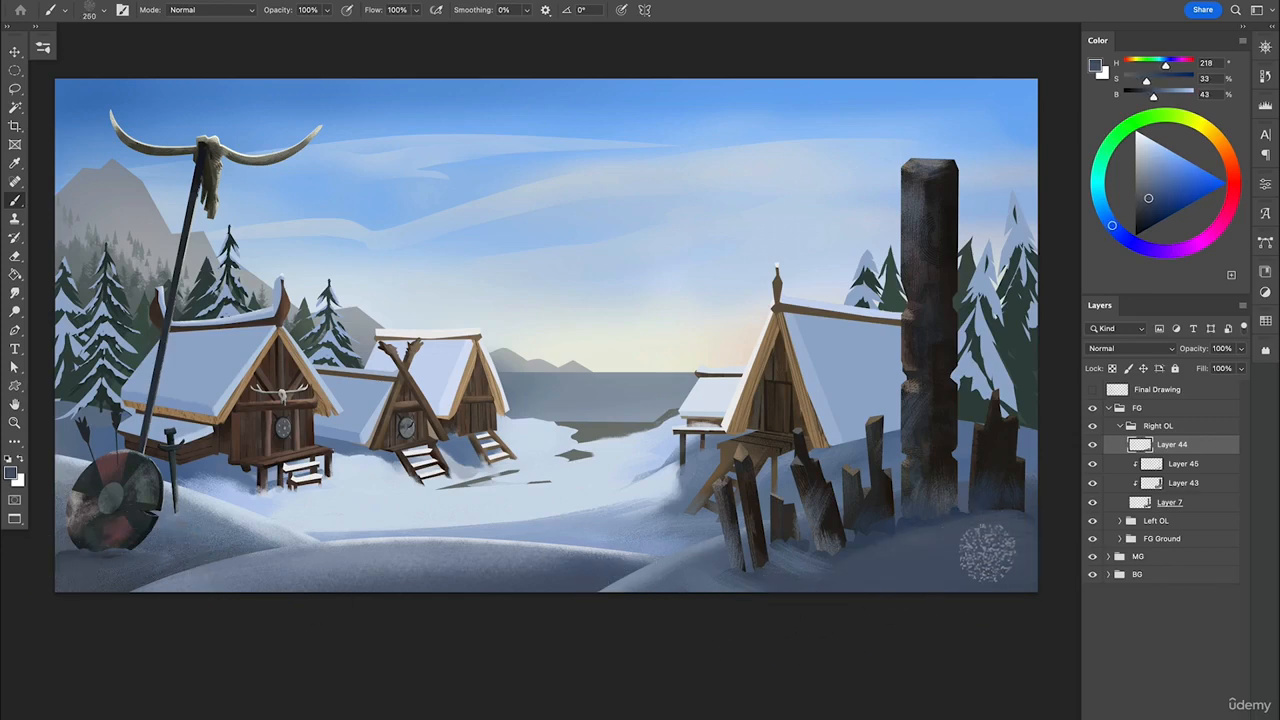